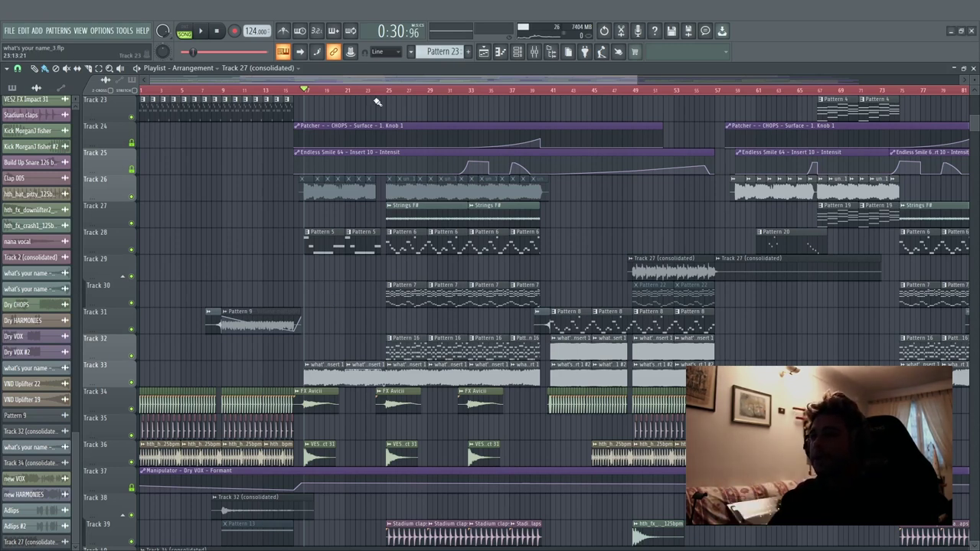
# Play the opening of the song section at bar 17 with all tracks on
pyautogui.scroll(3, 362, 91)
pyautogui.scroll(-6, 332, 267)
pyautogui.scroll(7, 323, 267)
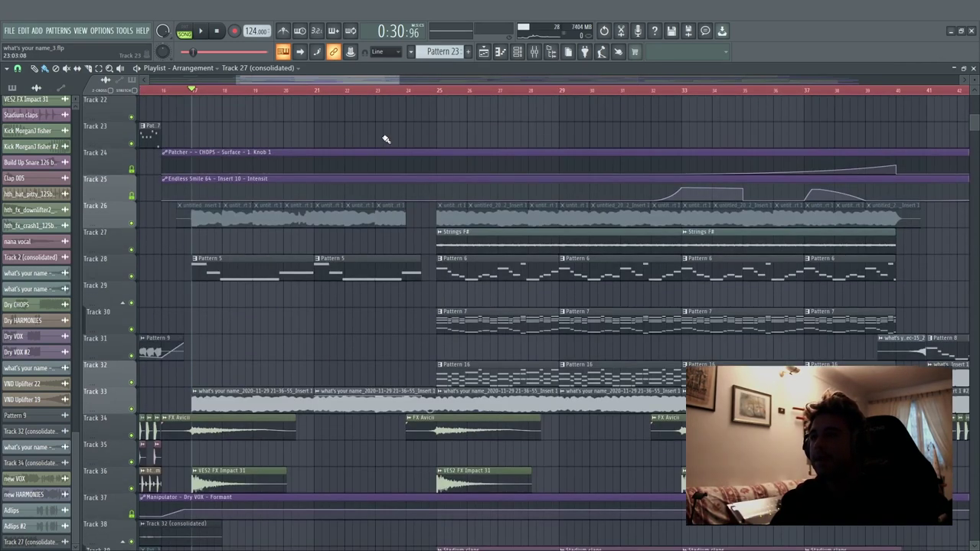
pyautogui.scroll(-2, 368, 89)
pyautogui.scroll(-5, 386, 217)
pyautogui.scroll(2, 386, 216)
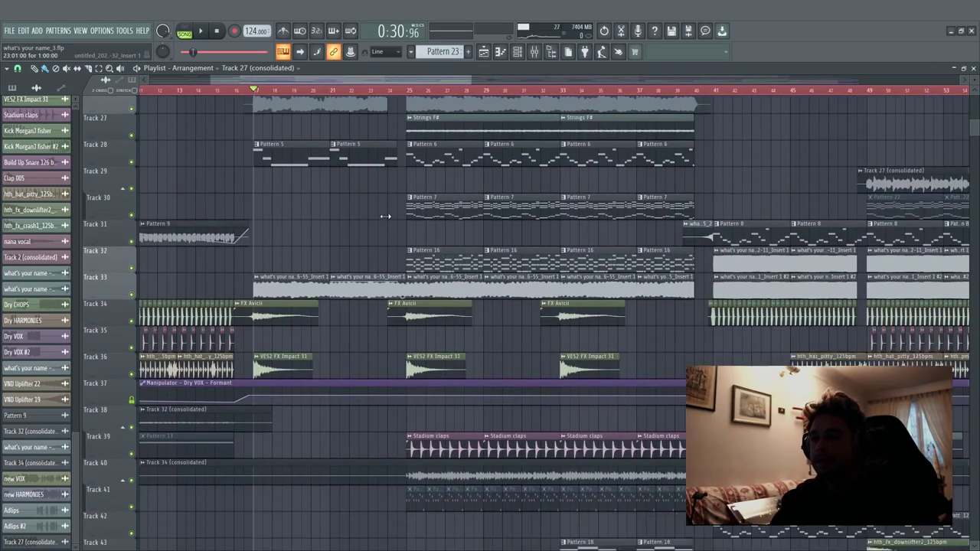
pyautogui.scroll(-2, 386, 217)
pyautogui.scroll(1, 385, 217)
pyautogui.press('space')
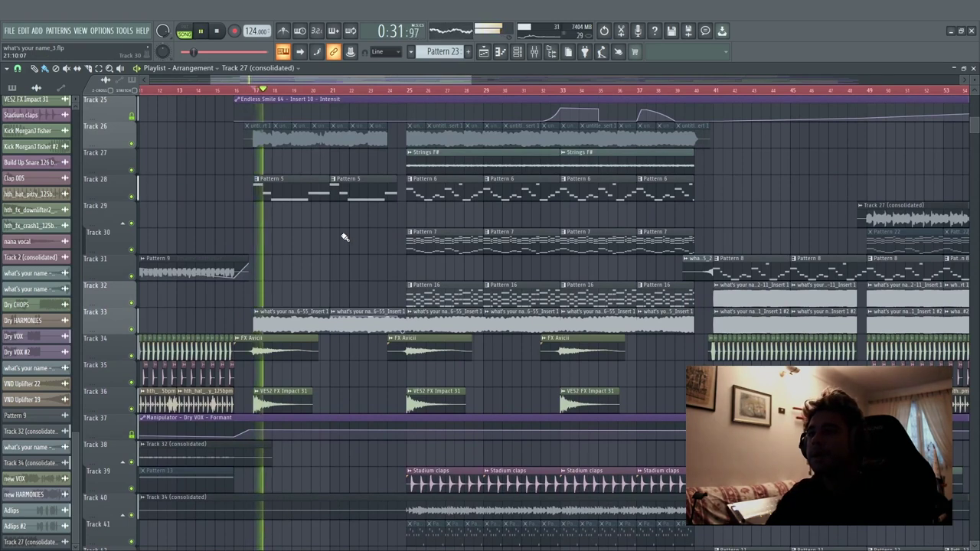
pyautogui.press('space')
# Solo Track 28 and listen to its Pattern 5 clips from bar 17
pyautogui.rightClick(131, 197)
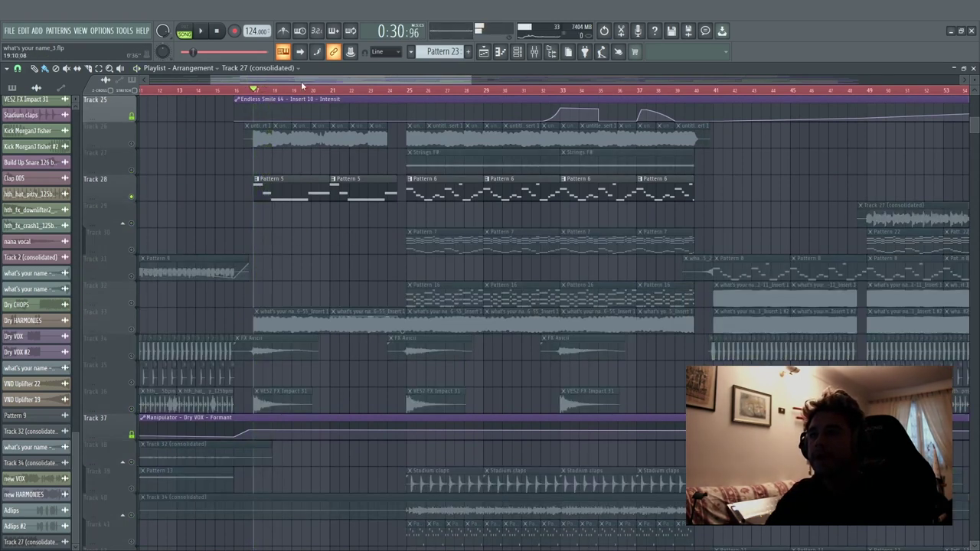
pyautogui.scroll(1, 285, 91)
pyautogui.scroll(2, 284, 90)
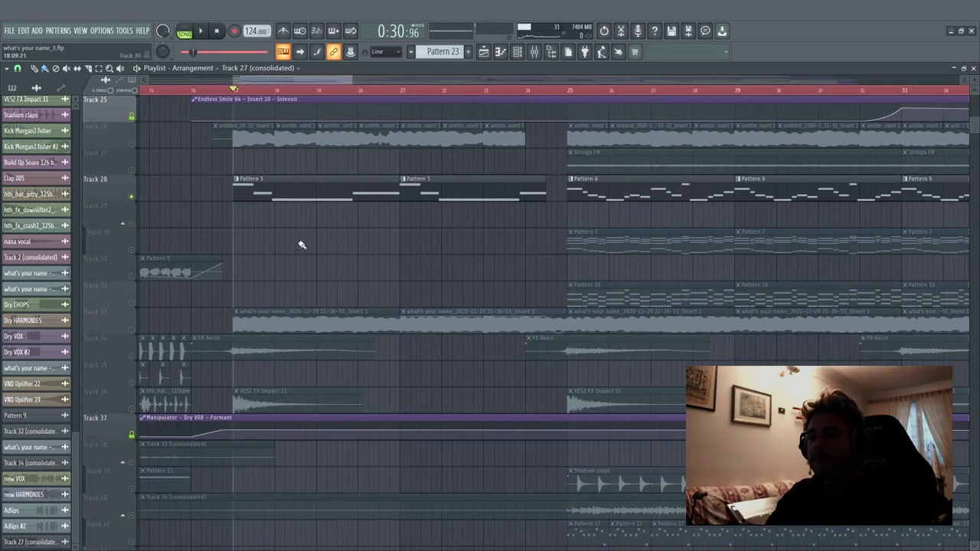
pyautogui.press('space')
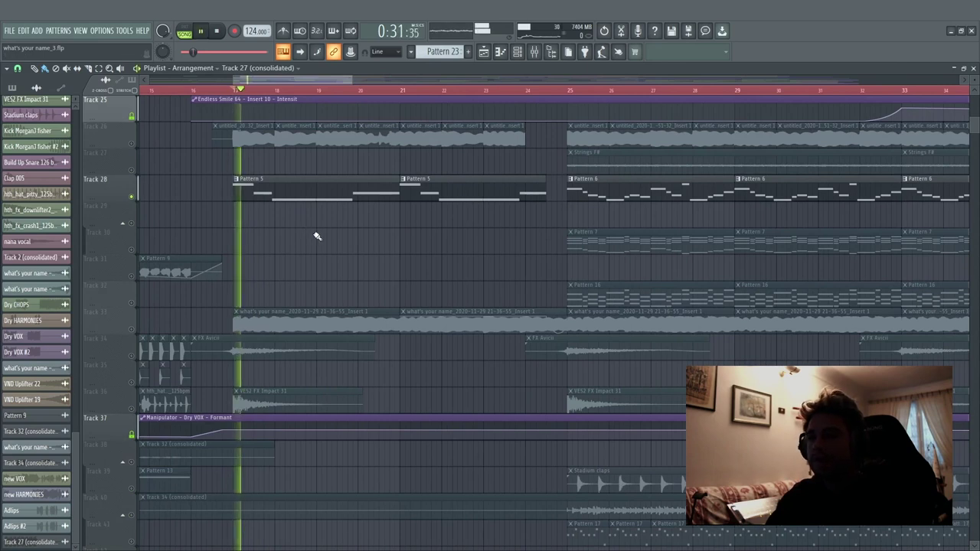
pyautogui.press('space')
# Solo Track 33 and listen to its audio clips from bar 17
pyautogui.rightClick(132, 329)
pyautogui.press('space')
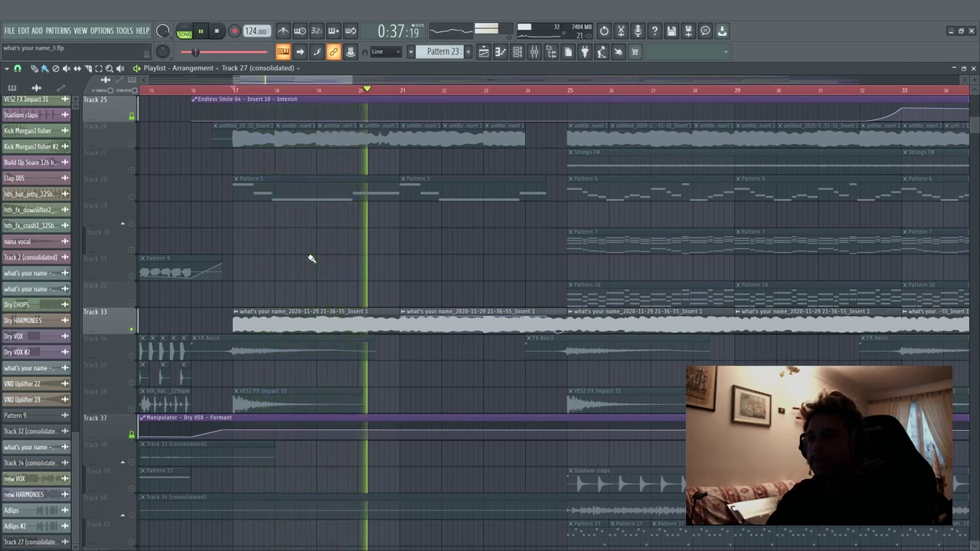
pyautogui.press('space')
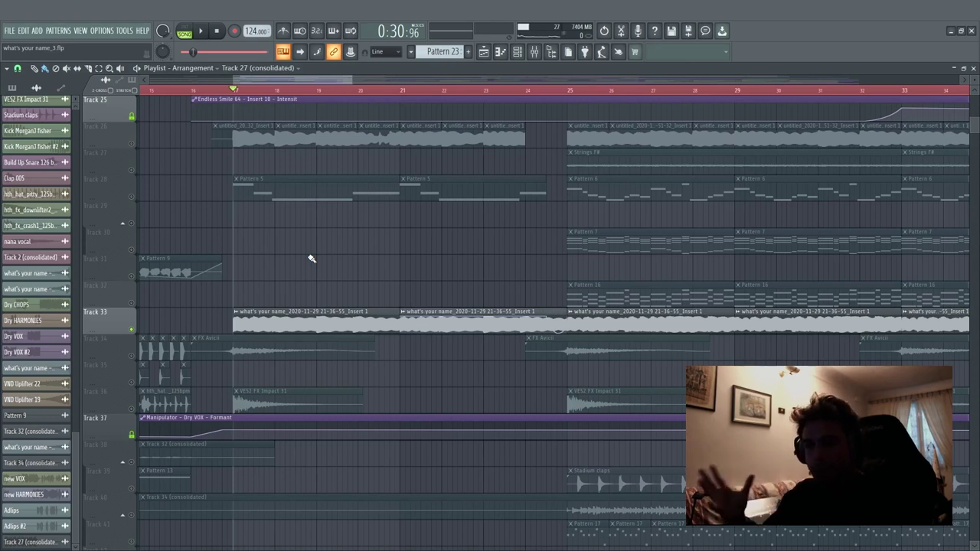
# Solo Track 28, play it, and set the channel rack to display all channels
pyautogui.rightClick(132, 197)
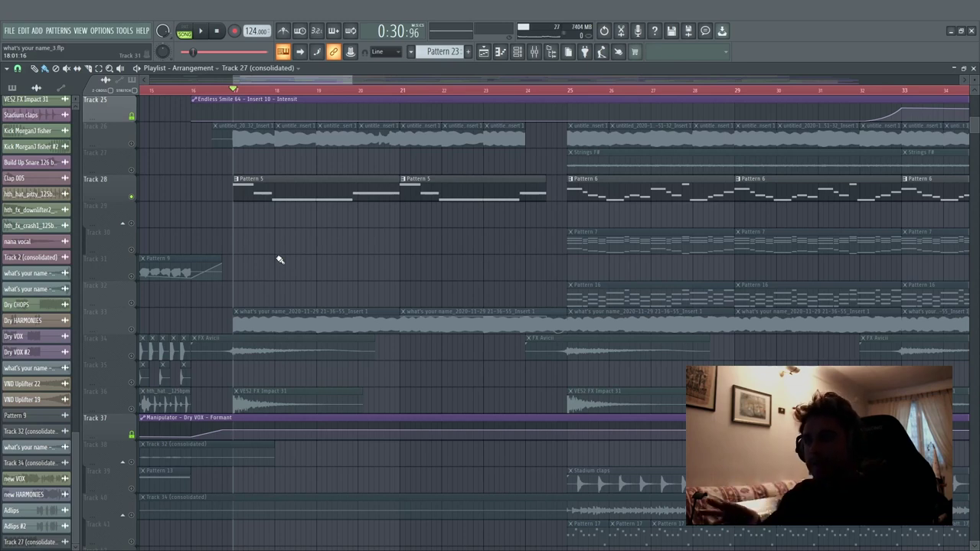
pyautogui.click(519, 52)
pyautogui.press('space')
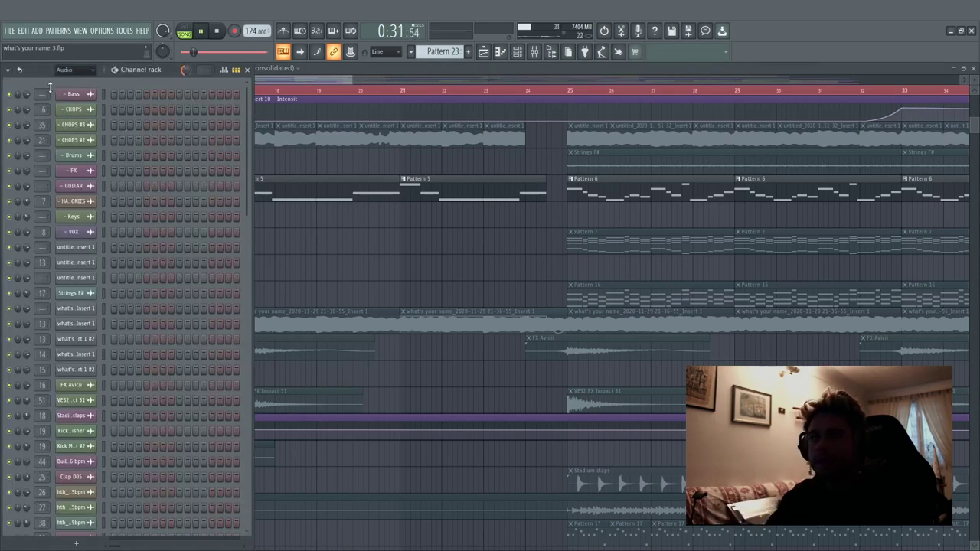
pyautogui.click(73, 69)
pyautogui.click(74, 76)
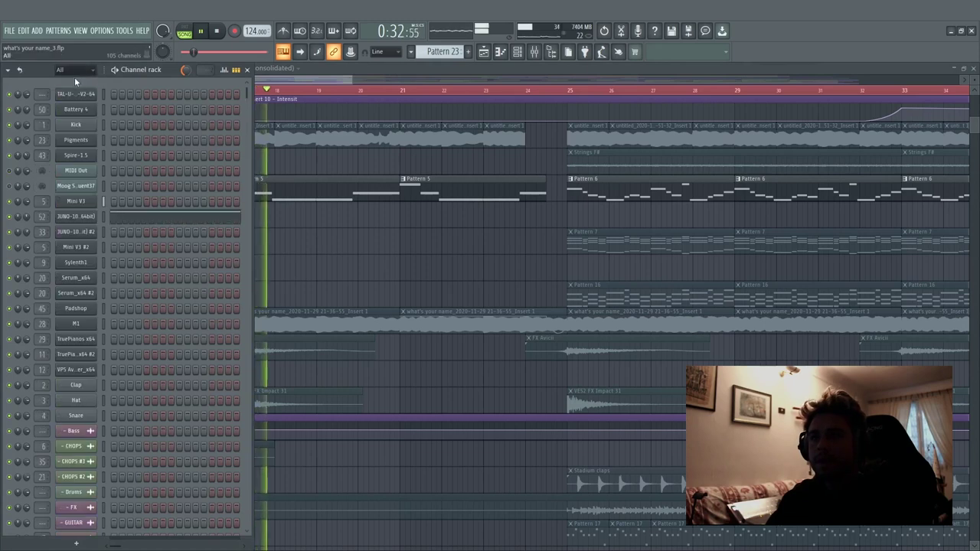
# Open the Mini V3 instrument, reposition its window, and audition a few notes on its keyboard
pyautogui.click(96, 203)
pyautogui.moveTo(493, 96); pyautogui.dragTo(218, 67)
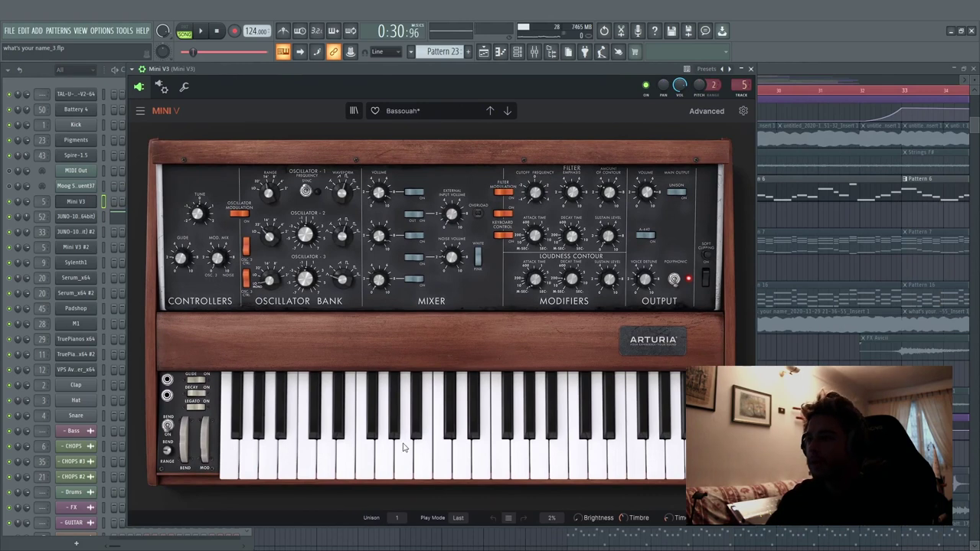
pyautogui.click(499, 461)
pyautogui.click(559, 461)
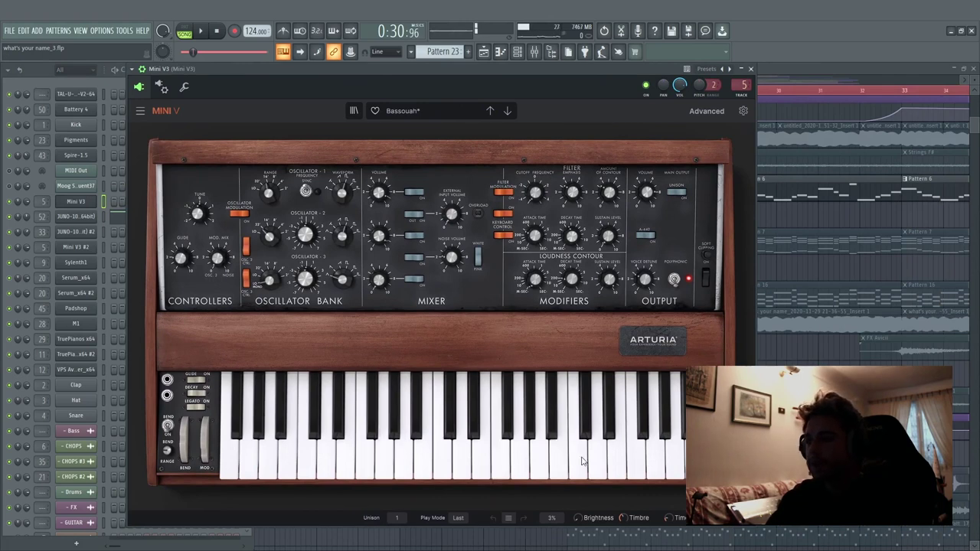
# Return to the playlist, enable Track 33 alongside Track 28, and listen to both together from bar 17
pyautogui.press('F5')
pyautogui.press('space')
pyautogui.click(133, 330)
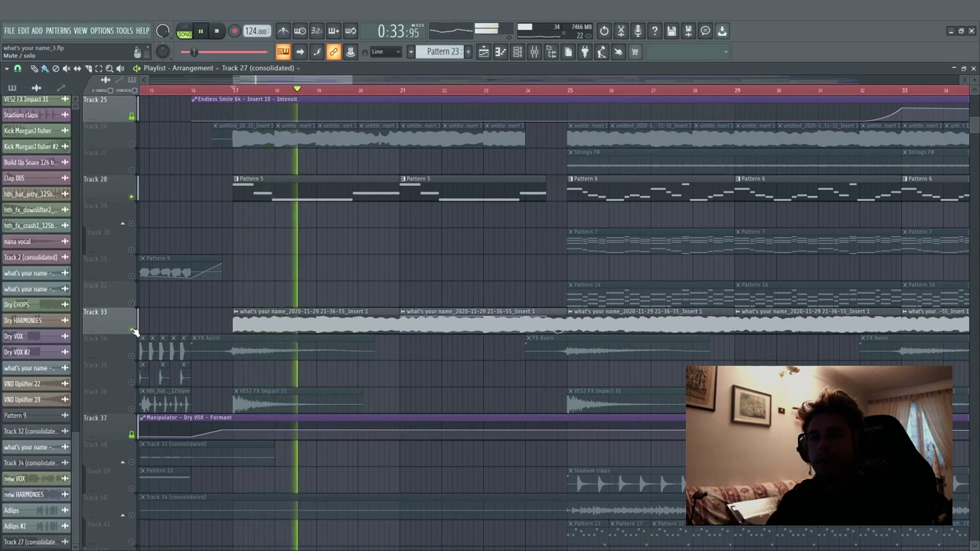
pyautogui.press('space')
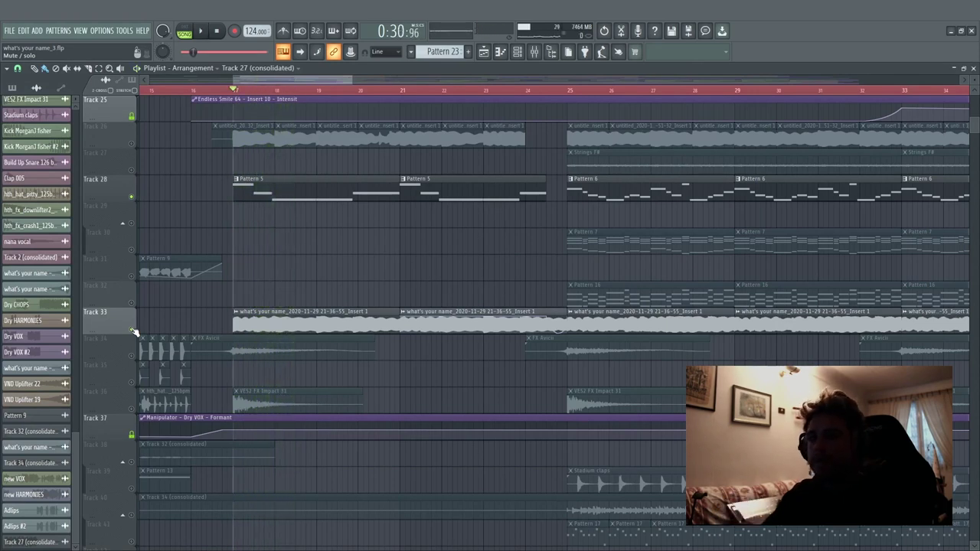
# Play the arrangement with all tracks on from bar 17, and move the playback position to just before bar 25
pyautogui.press('space')
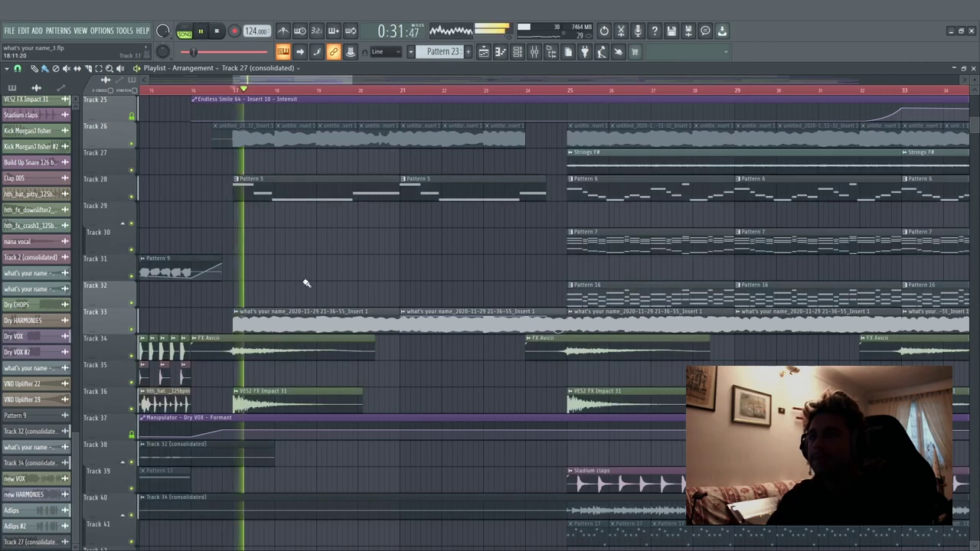
pyautogui.scroll(3, 305, 281)
pyautogui.scroll(-3, 305, 281)
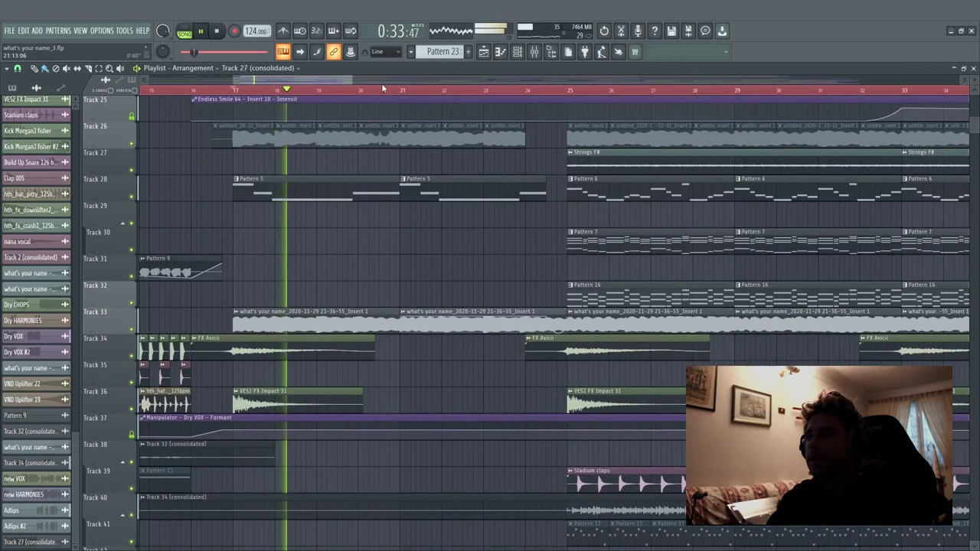
pyautogui.hscroll(2, 352, 83)
pyautogui.hscroll(3, 352, 82)
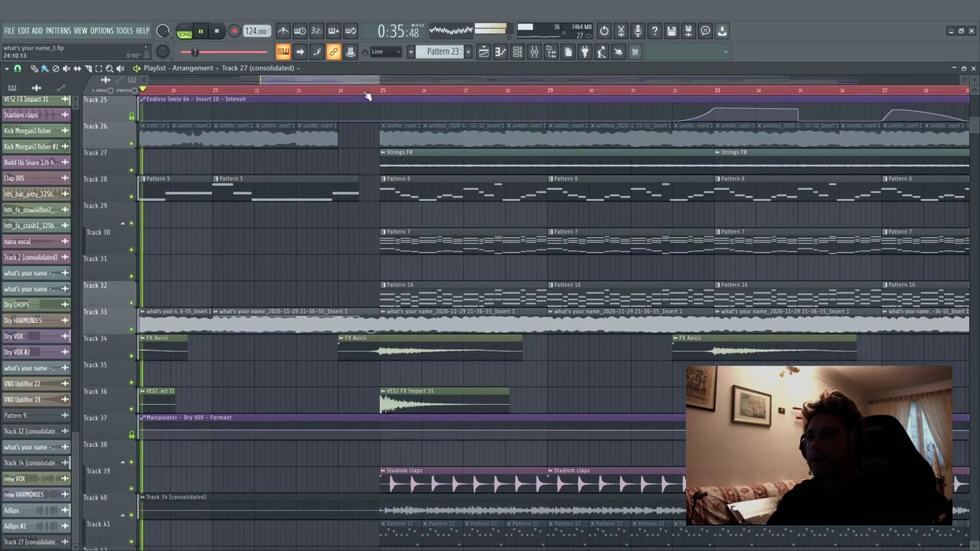
pyautogui.click(361, 91)
pyautogui.hscroll(2, 359, 83)
pyautogui.press('space')
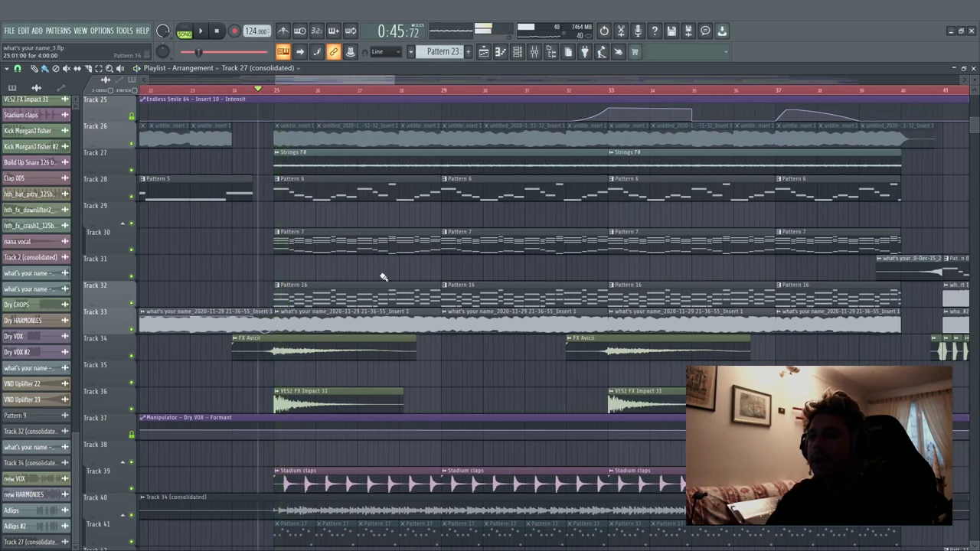
# Select Pattern 7 in pattern mode, play it, and open its TruePianos x64 #2 instrument
pyautogui.click(317, 240)
pyautogui.press('l')
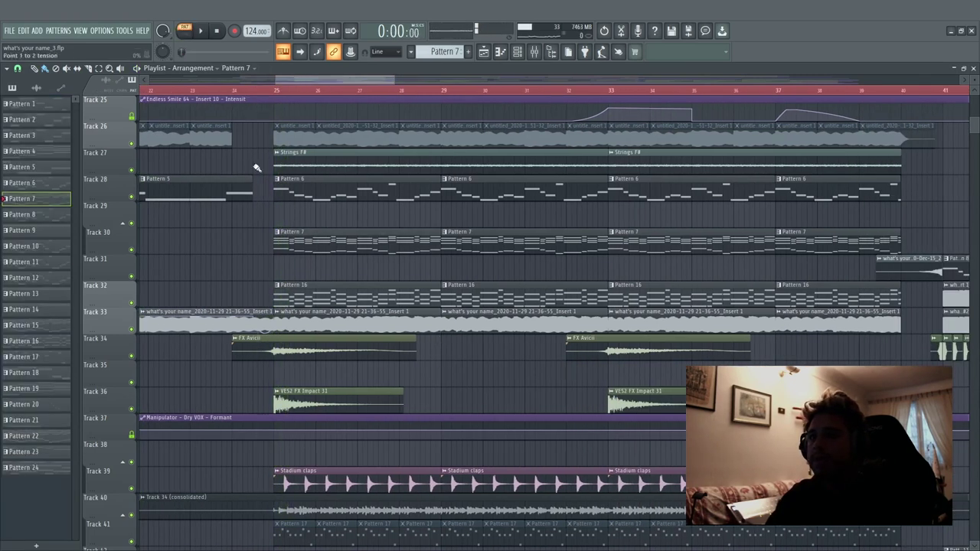
pyautogui.click(519, 51)
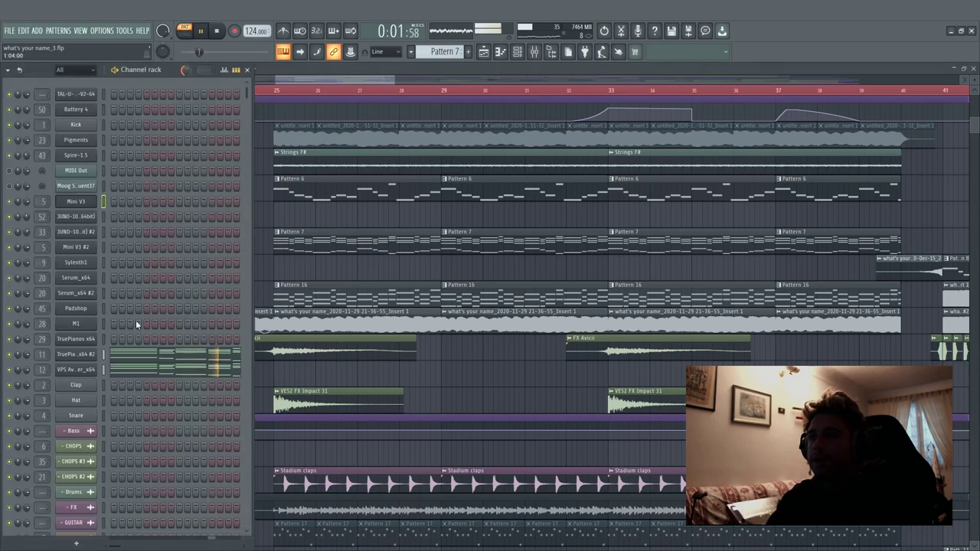
pyautogui.click(79, 356)
pyautogui.press('space')
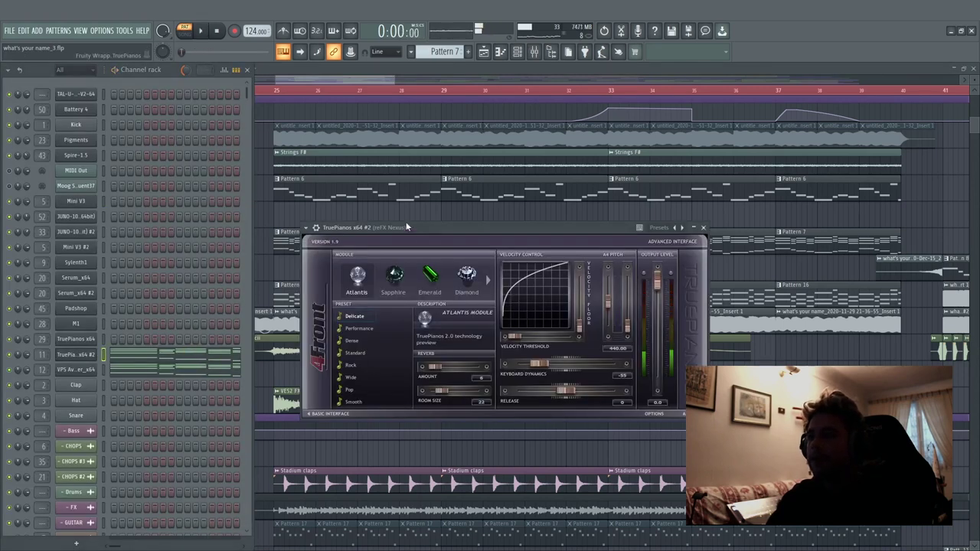
pyautogui.moveTo(408, 227); pyautogui.dragTo(387, 190)
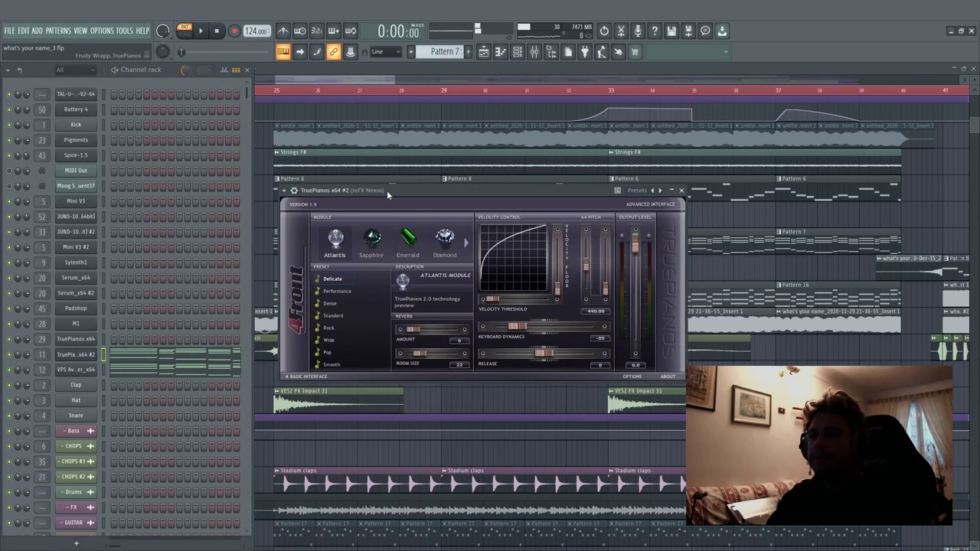
# Show mixer track 11 for the piano and inspect its OTT and FabFilter Pro-Q 3 effects
pyautogui.doubleClick(42, 357)
pyautogui.click(901, 134)
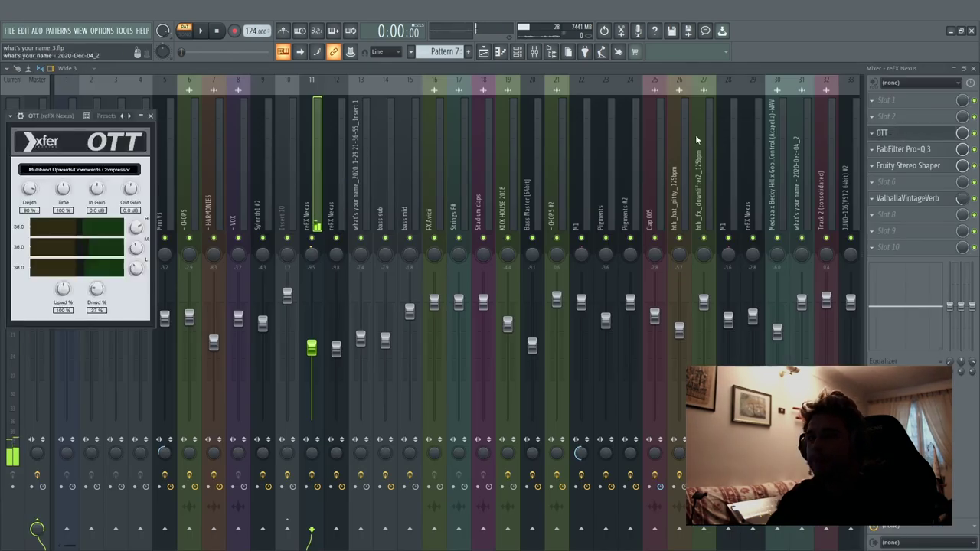
pyautogui.moveTo(61, 117); pyautogui.dragTo(408, 154)
pyautogui.click(903, 150)
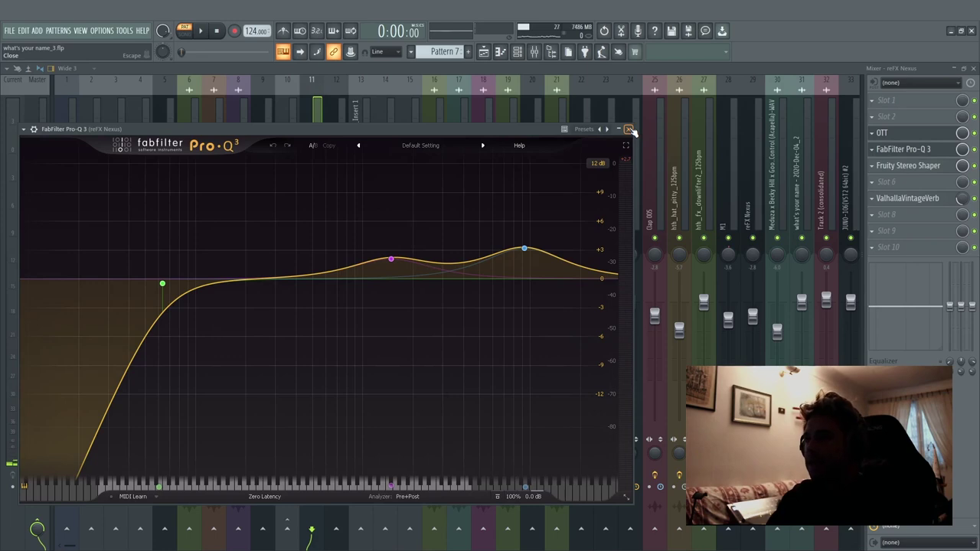
pyautogui.click(629, 130)
# Inspect the Fruity Stereo Shaper and ValhallaVintageVerb settings on mixer track 11 and play Pattern 7
pyautogui.click(948, 166)
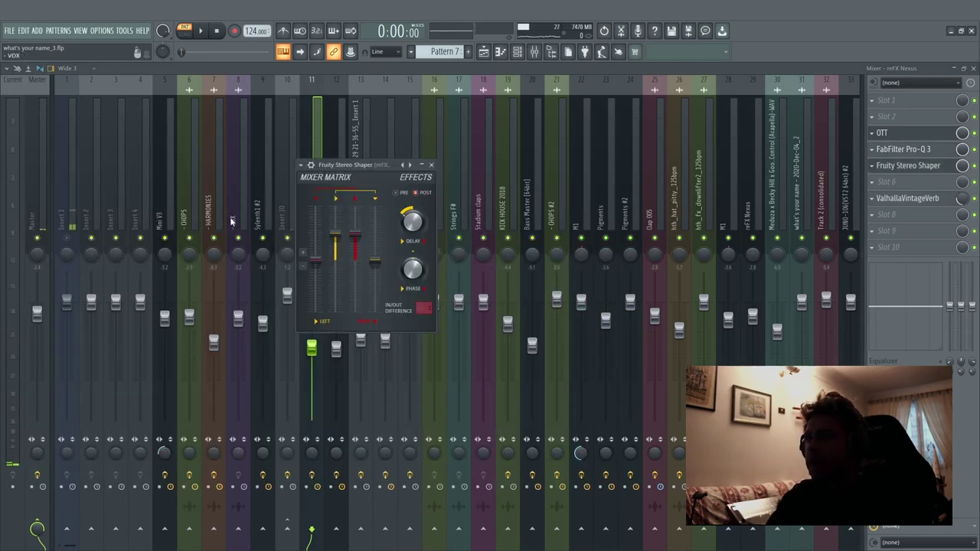
pyautogui.moveTo(366, 170); pyautogui.dragTo(412, 173)
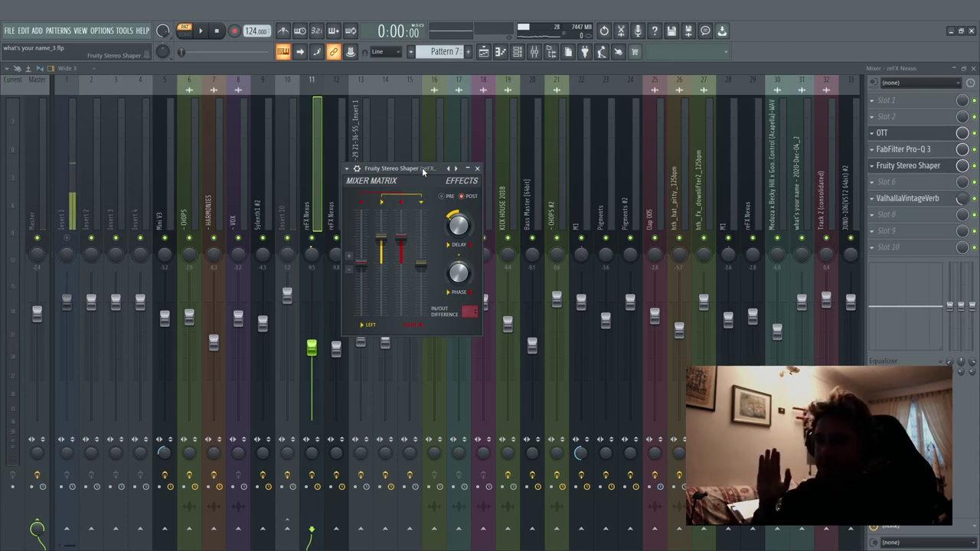
pyautogui.click(477, 168)
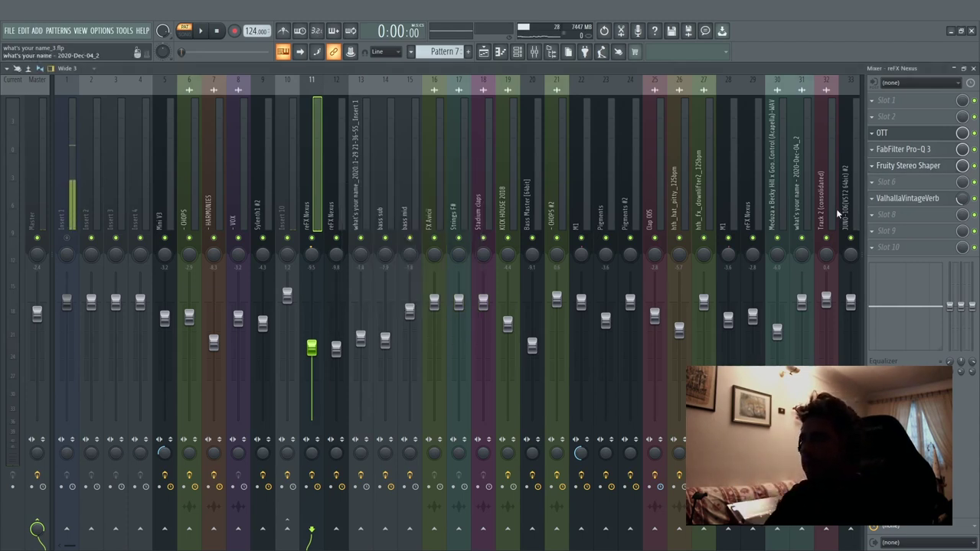
pyautogui.click(907, 199)
pyautogui.moveTo(324, 169); pyautogui.dragTo(414, 168)
pyautogui.press('space')
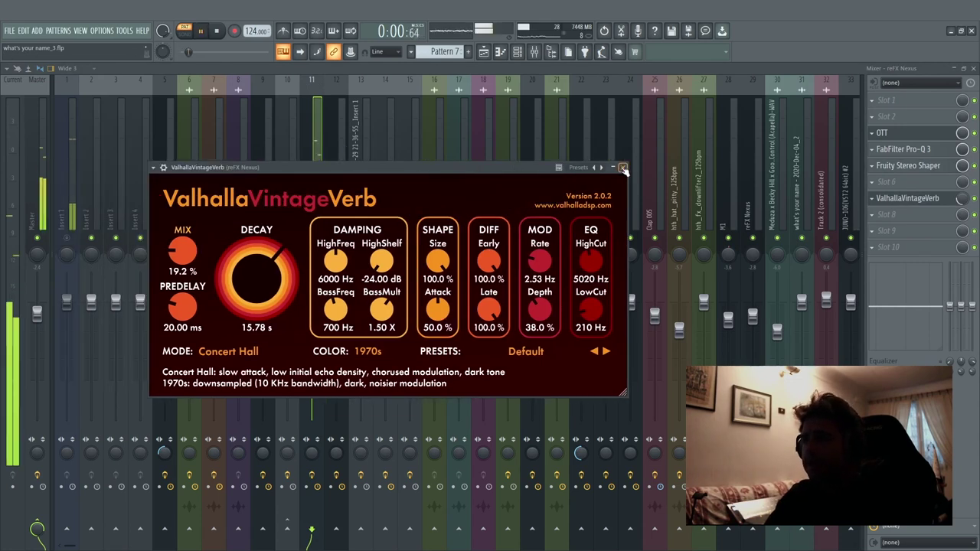
pyautogui.click(624, 169)
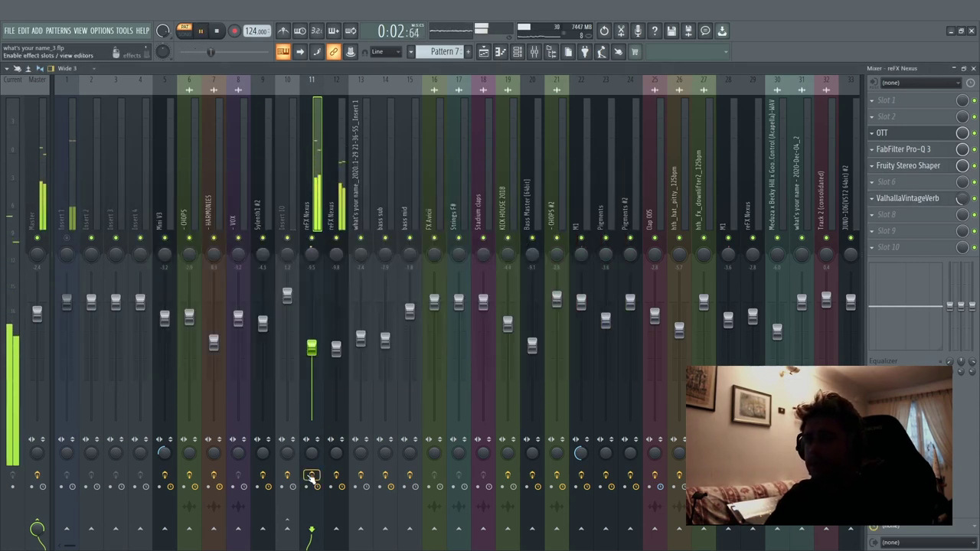
# Open the VPS Avenger piano, play Pattern 7 with TruePianos x64 #2 muted, and view mixer track 12's effects
pyautogui.click(517, 51)
pyautogui.press('space')
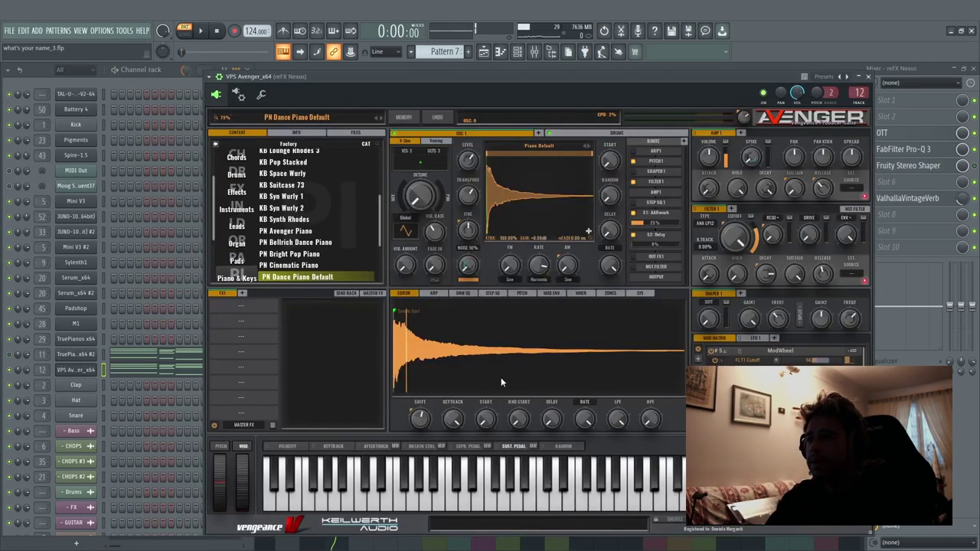
pyautogui.click(201, 29)
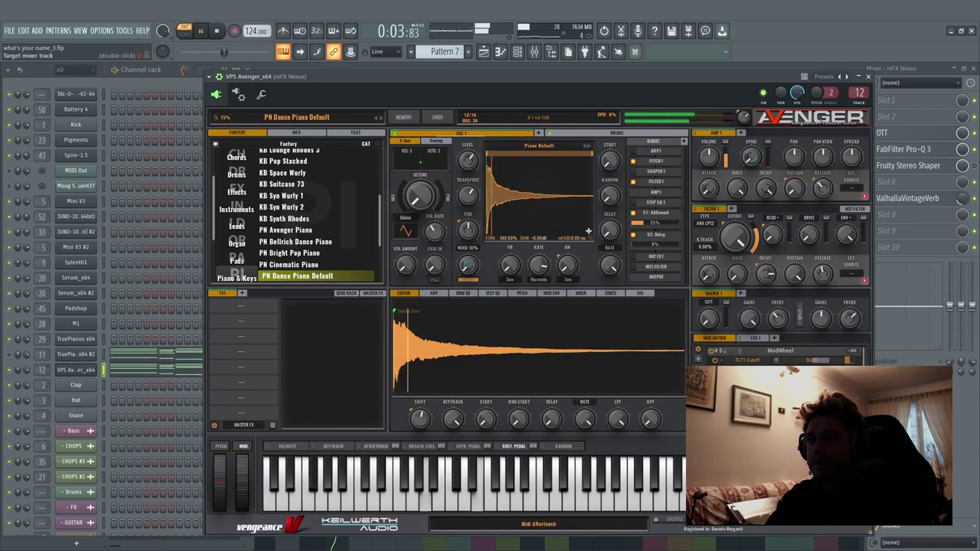
pyautogui.press('F9')
pyautogui.press('space')
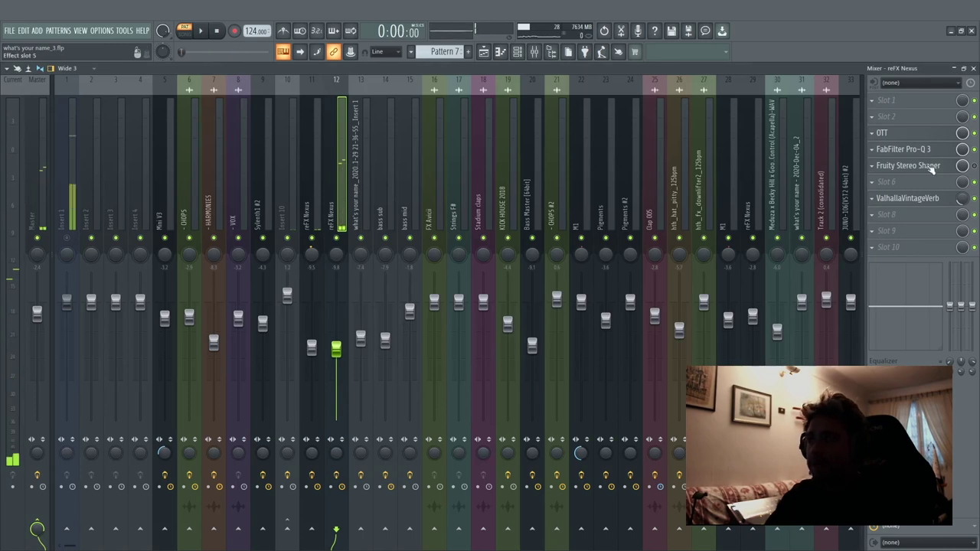
# Select Pattern 6 from Track 28 in the playlist and play it in pattern mode
pyautogui.click(517, 52)
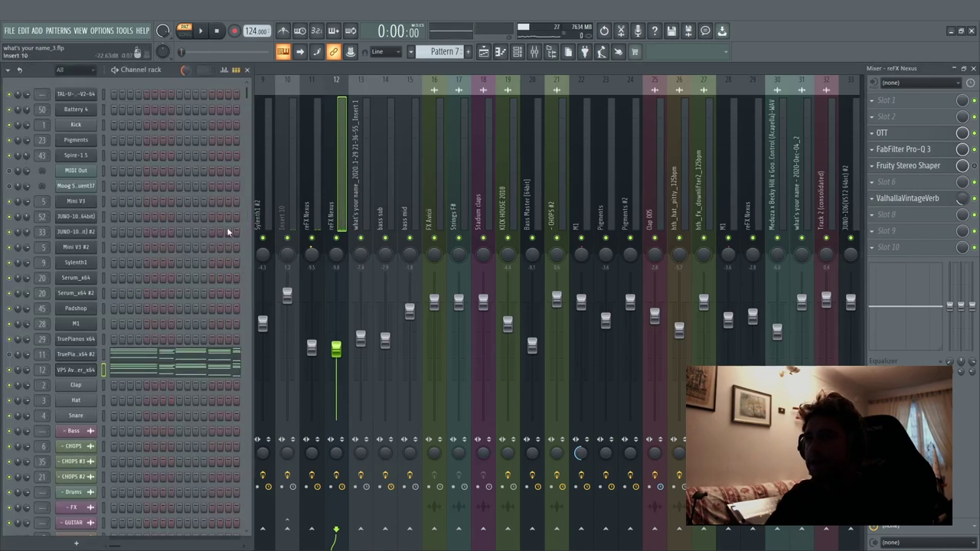
pyautogui.click(484, 51)
pyautogui.click(331, 189)
pyautogui.press('space')
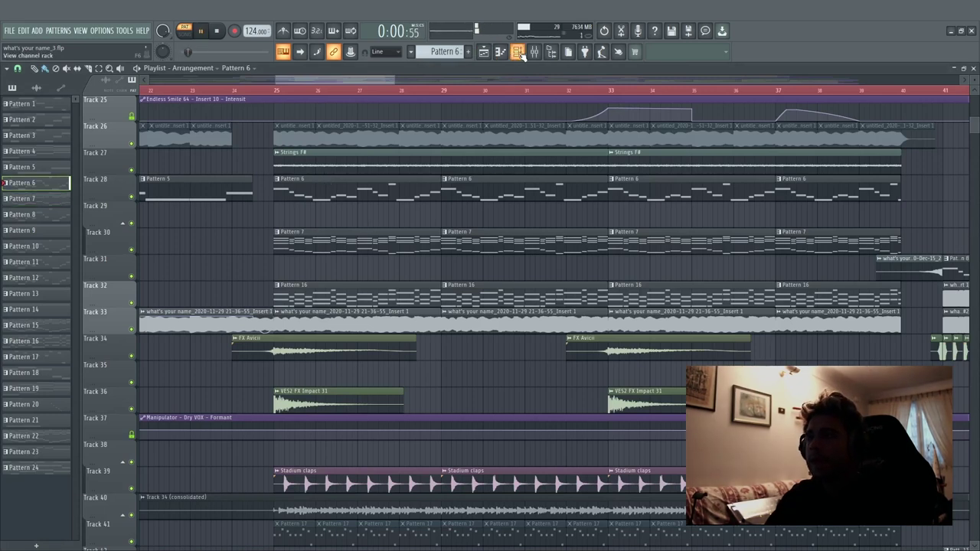
# View the instrument behind Pattern 6 in the channel rack and stop playback
pyautogui.click(519, 54)
pyautogui.press('space')
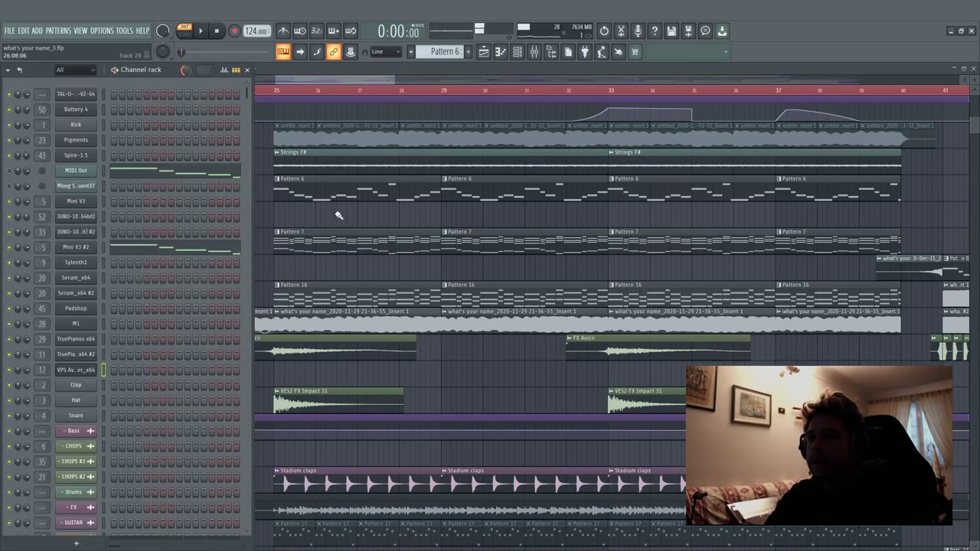
pyautogui.press('F6')
# Select Pattern 16 from Track 32, play it briefly, and open its Padshop instrument
pyautogui.click(320, 288)
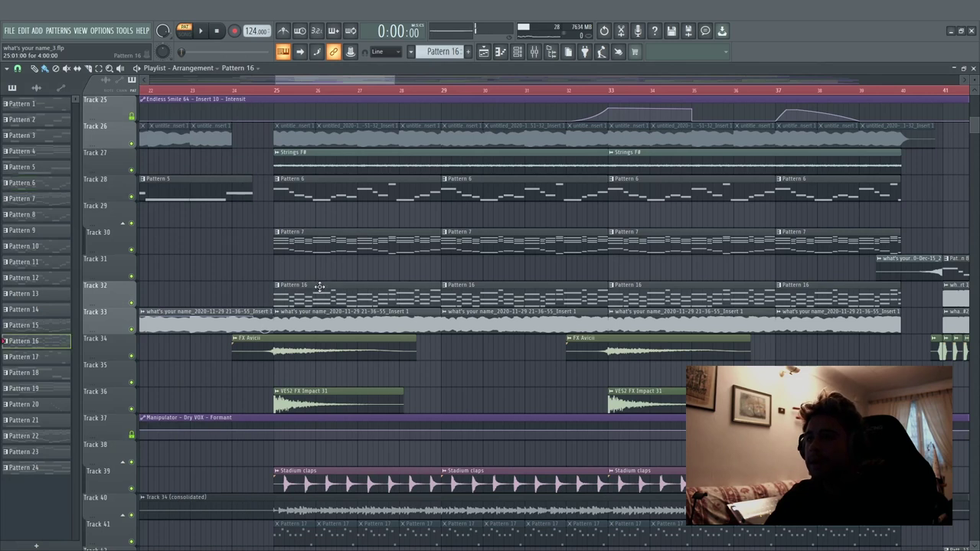
pyautogui.press('space')
pyautogui.click(519, 52)
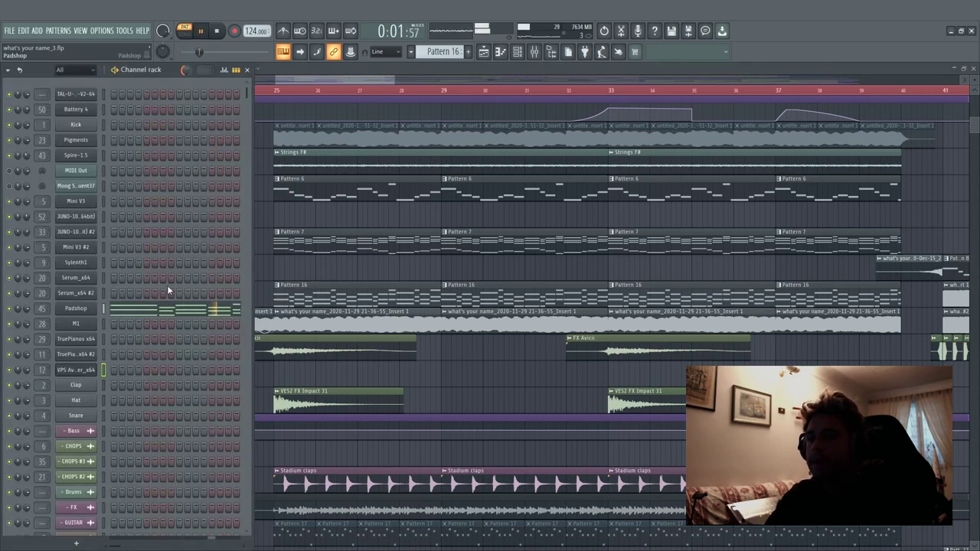
pyautogui.click(76, 308)
pyautogui.press('space')
pyautogui.moveTo(388, 112); pyautogui.dragTo(454, 117)
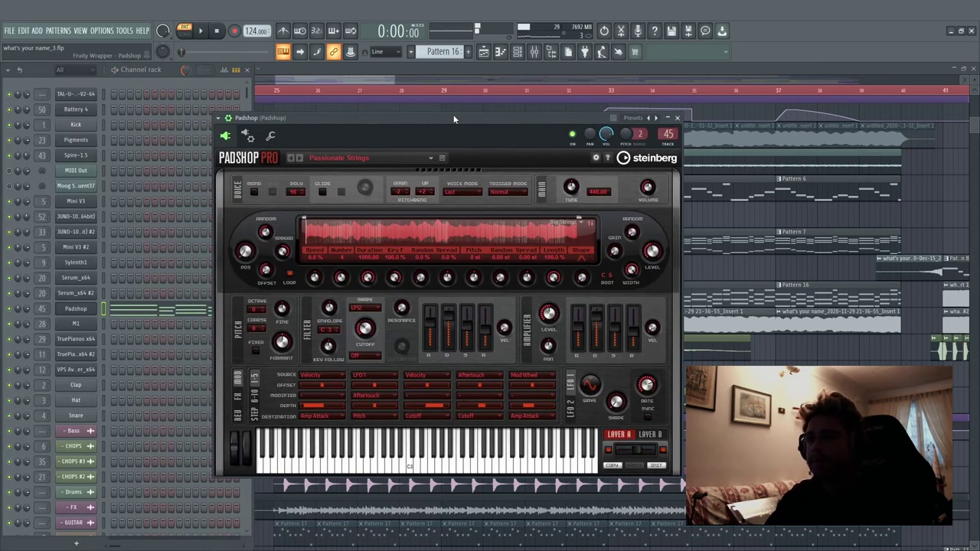
# Solo Track 40 in the playlist and play its Track 34 (consolidated) clip from bar 25
pyautogui.click(456, 67)
pyautogui.scroll(-3, 387, 344)
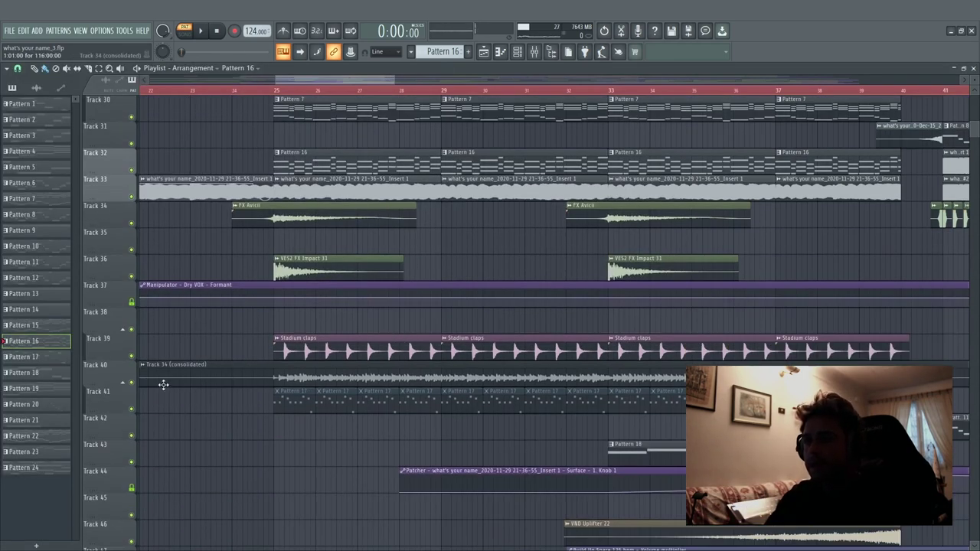
pyautogui.rightClick(136, 383)
pyautogui.click(272, 93)
pyautogui.press('space')
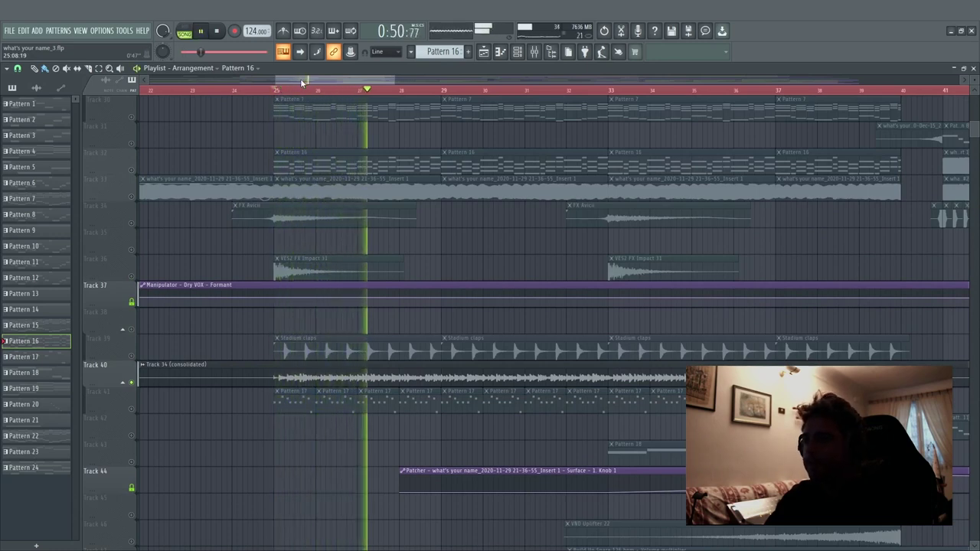
pyautogui.press('space')
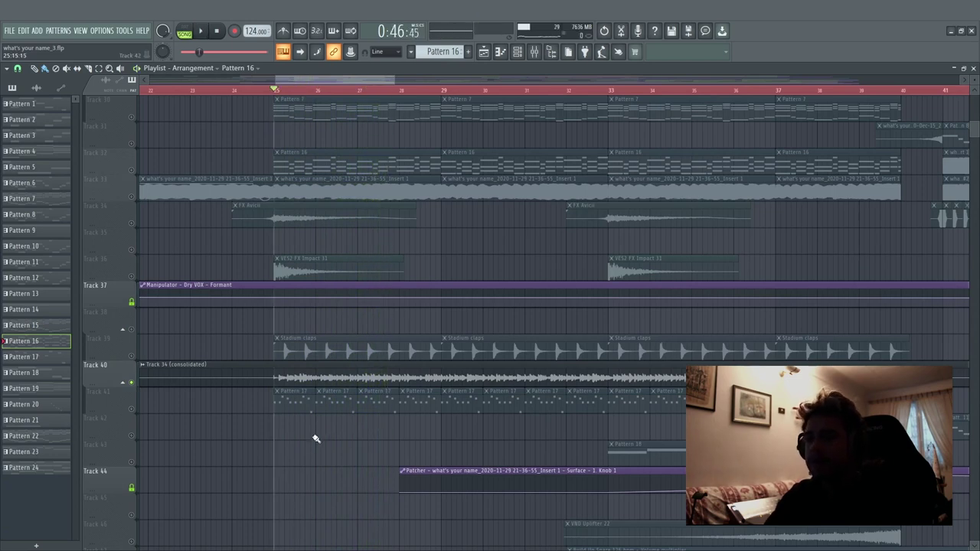
# Open the Pigments instrument behind Pattern 17, play the pattern in pattern mode, and show mixer track 23
pyautogui.press('F6')
pyautogui.click(73, 140)
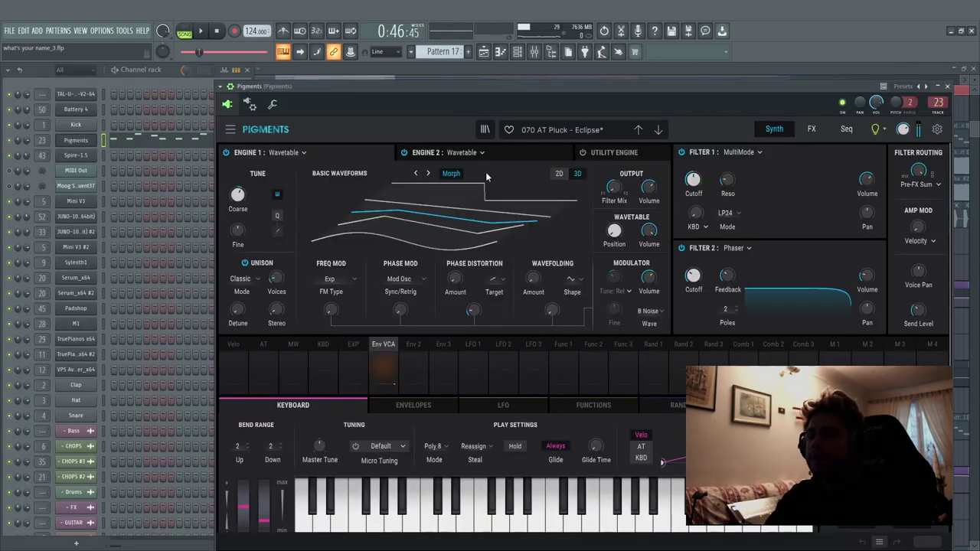
pyautogui.moveTo(451, 92); pyautogui.dragTo(410, 86)
pyautogui.click(185, 34)
pyautogui.press('space')
pyautogui.moveTo(345, 83); pyautogui.dragTo(313, 77)
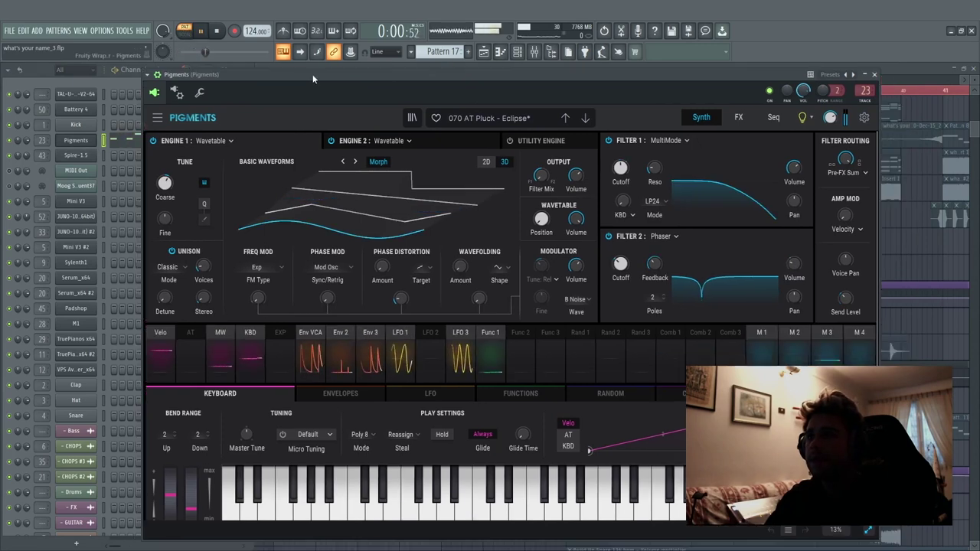
pyautogui.doubleClick(864, 91)
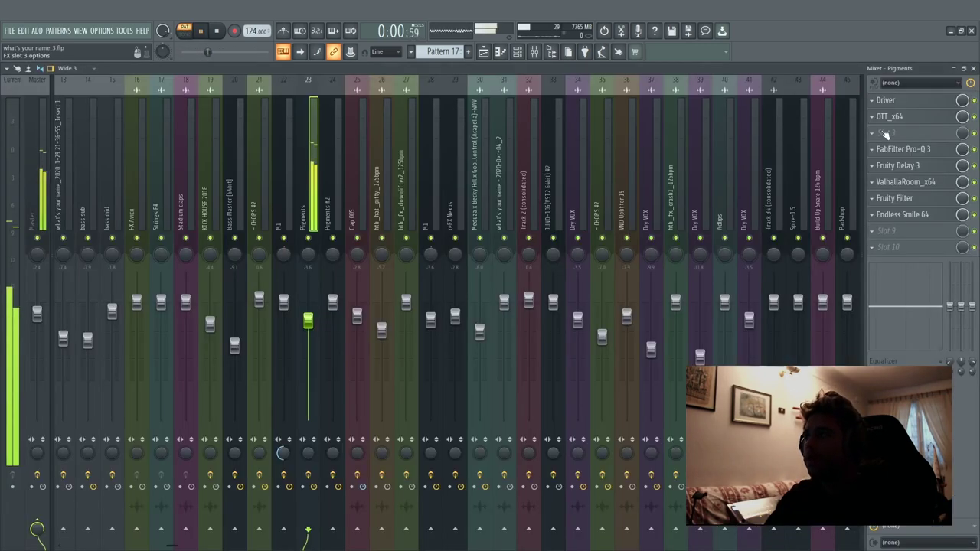
# Stop playback and inspect the Driver and OTT_x64 effects on the Pigments mixer track
pyautogui.press('space')
pyautogui.click(922, 102)
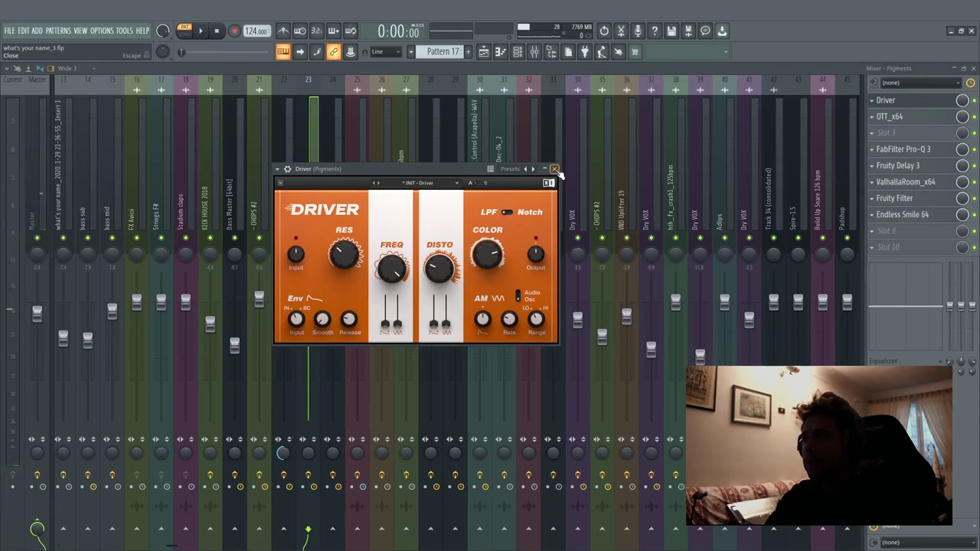
pyautogui.click(555, 169)
pyautogui.click(919, 116)
pyautogui.click(918, 117)
# Inspect the FabFilter Pro-Q 3 curve and Fruity Delay 3 settings on the Pigments mixer track
pyautogui.click(926, 151)
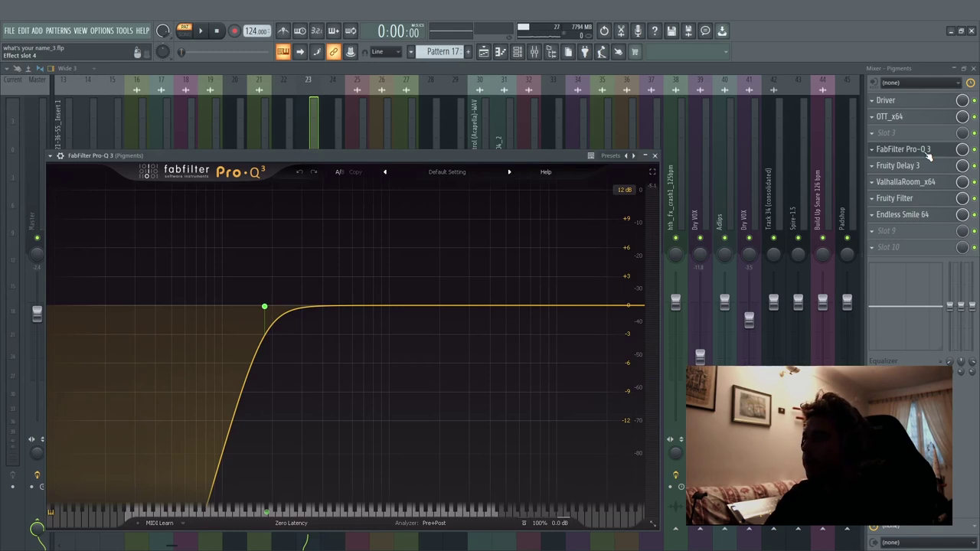
pyautogui.click(927, 151)
pyautogui.click(928, 166)
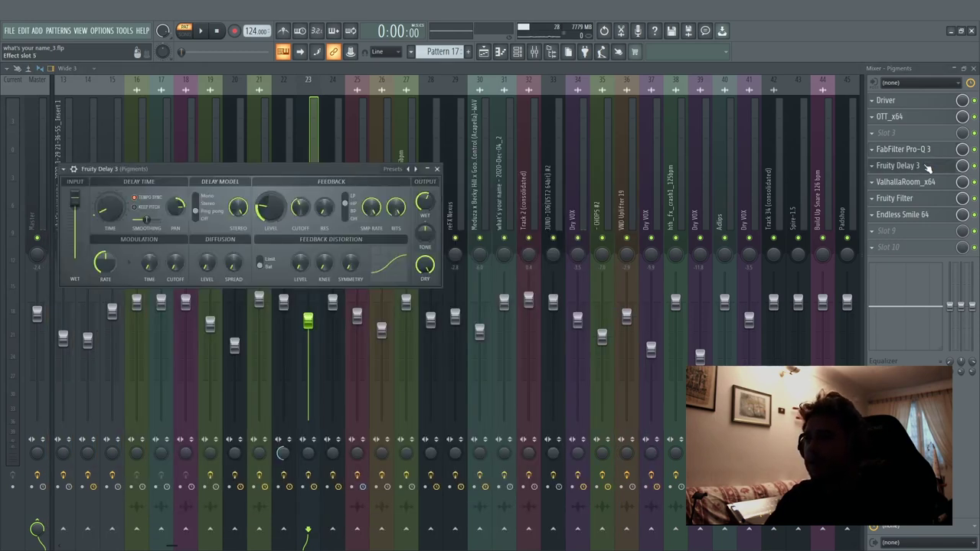
pyautogui.click(927, 166)
# Inspect the ValhallaRoom, Fruity Filter and Endless Smile 64 settings on the Pigments mixer track
pyautogui.click(926, 182)
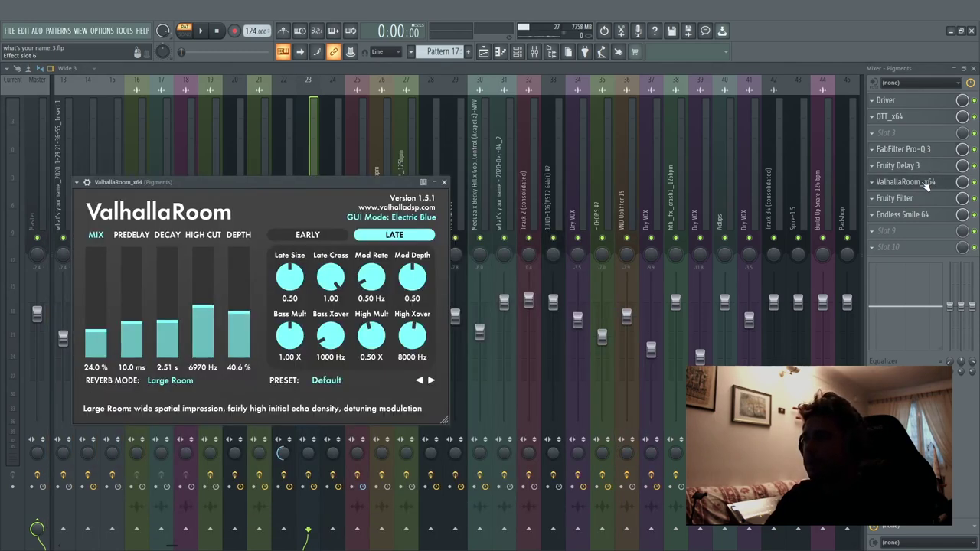
pyautogui.click(927, 182)
pyautogui.click(925, 199)
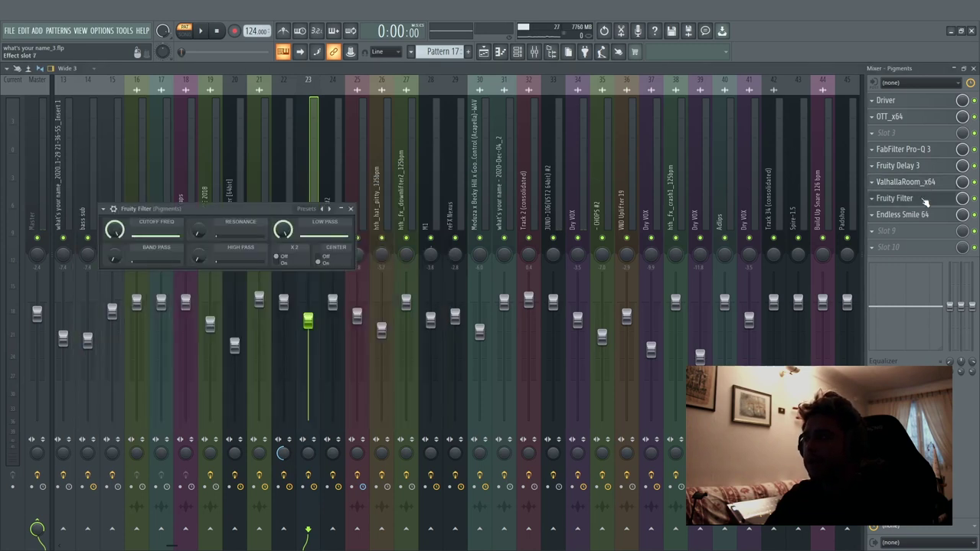
pyautogui.click(924, 201)
pyautogui.click(924, 216)
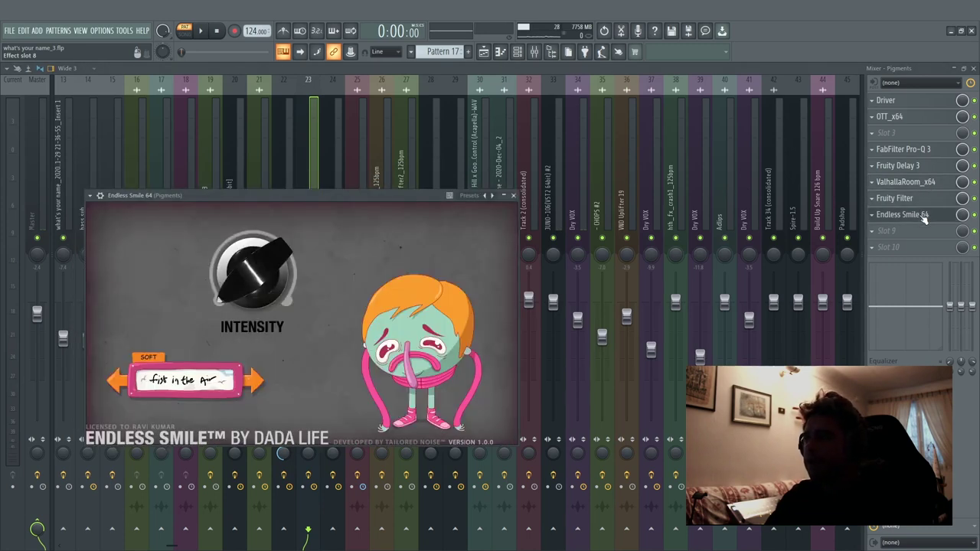
pyautogui.click(513, 195)
# Return to the playlist, unsolo Track 40, and briefly play the full arrangement from bar 33
pyautogui.click(487, 51)
pyautogui.scroll(-6, 400, 254)
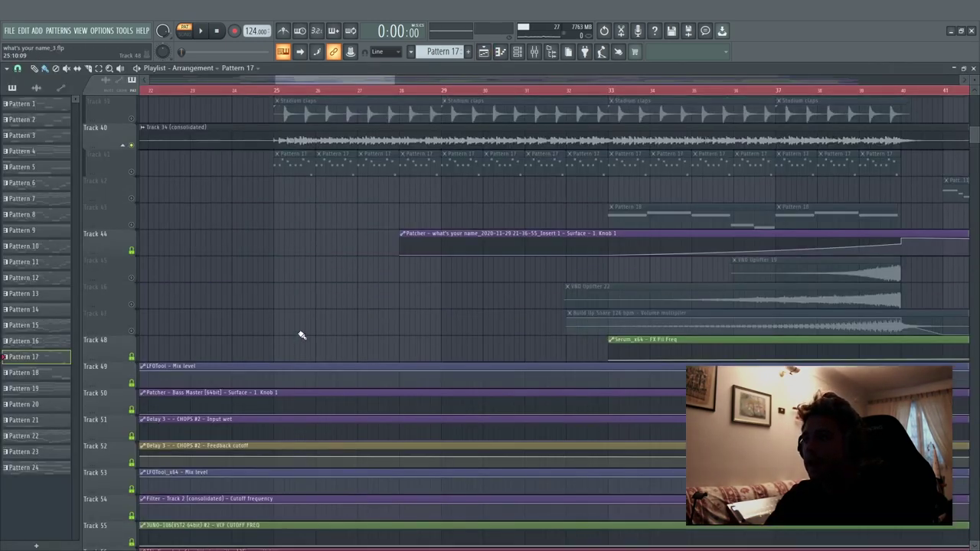
pyautogui.scroll(5, 385, 249)
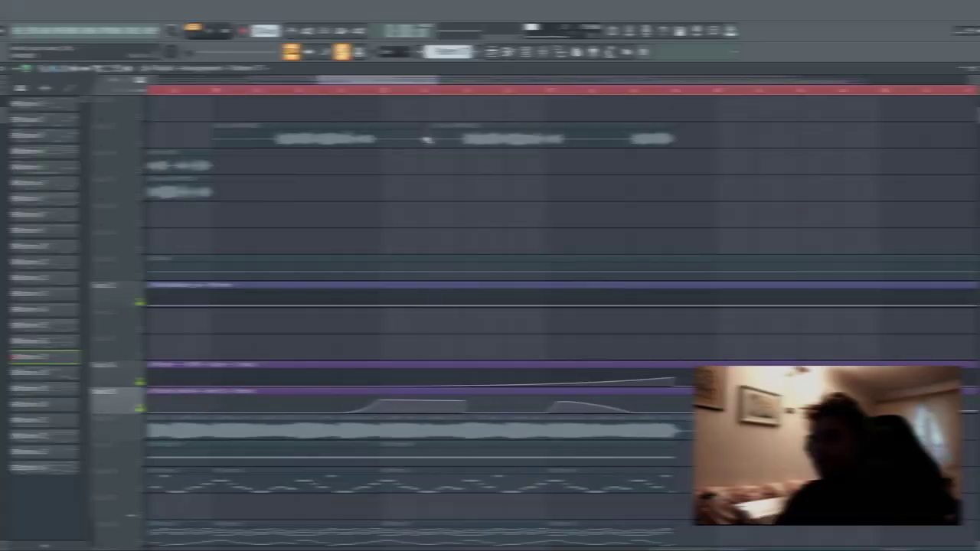
pyautogui.scroll(-6, 426, 140)
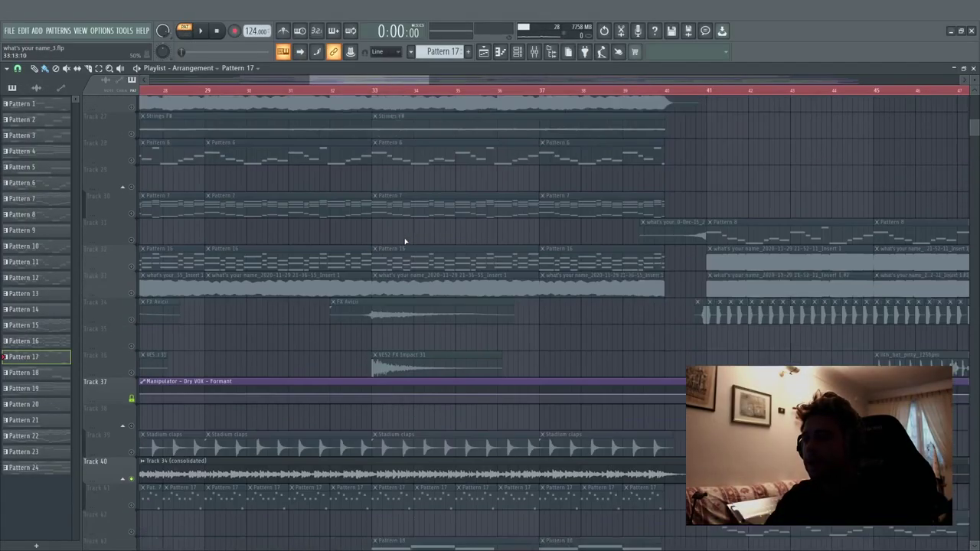
pyautogui.rightClick(132, 250)
pyautogui.click(375, 91)
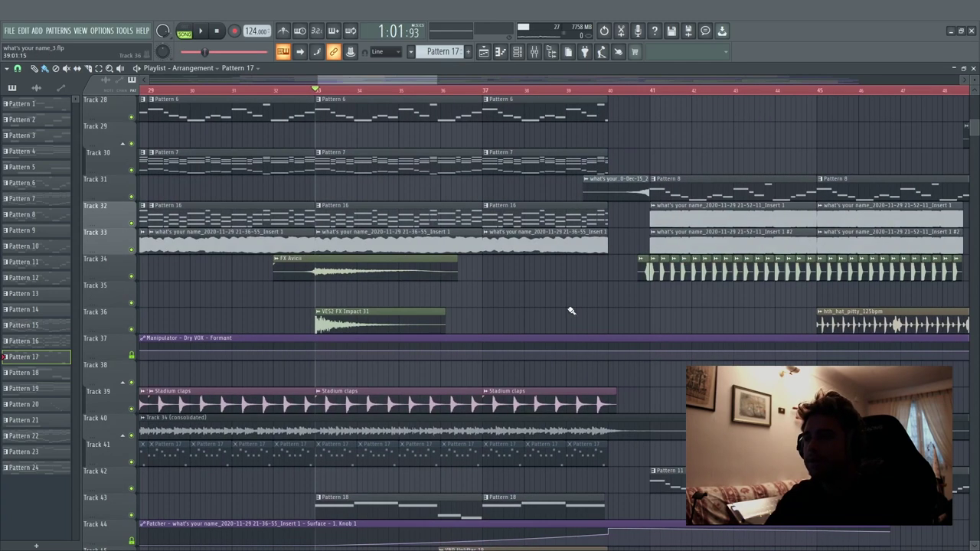
pyautogui.scroll(-3, 579, 286)
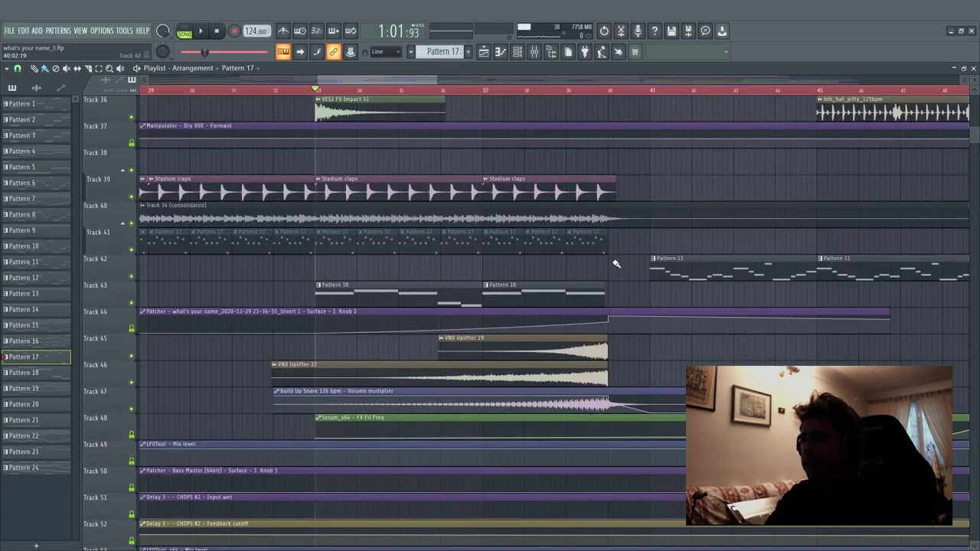
pyautogui.press('space')
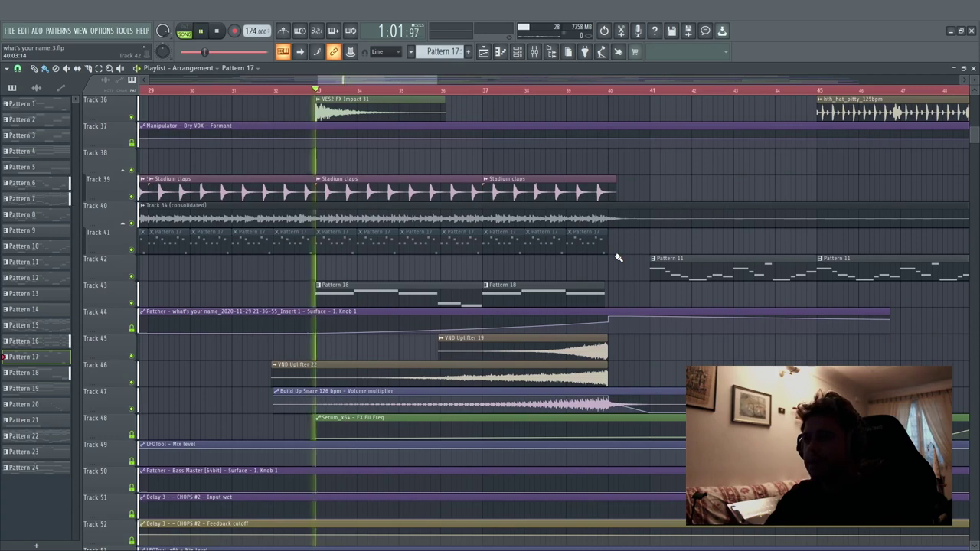
pyautogui.press('space')
# Audition the VND Uplifter 22 and VND Uplifter 19 clips by soloing Tracks 46 and 45 one at a time
pyautogui.rightClick(132, 383)
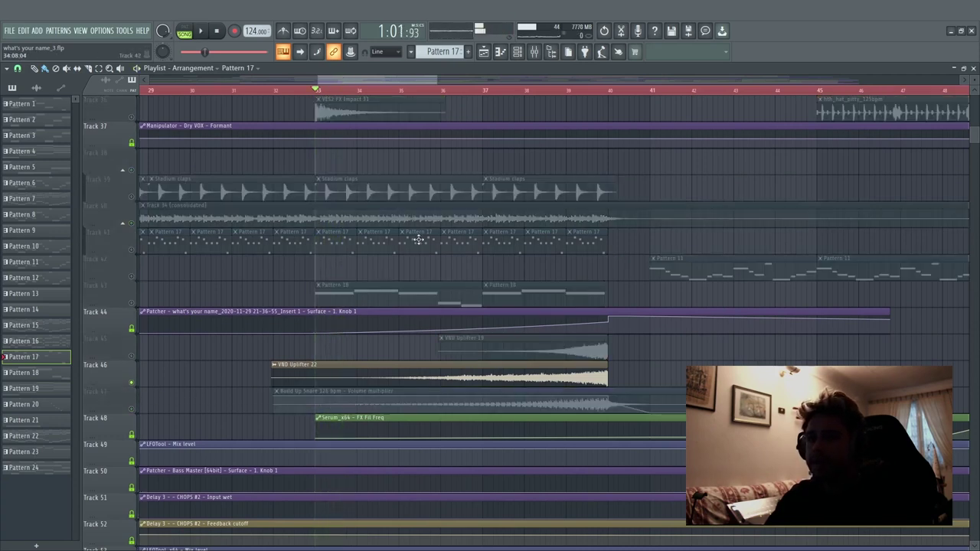
pyautogui.click(537, 92)
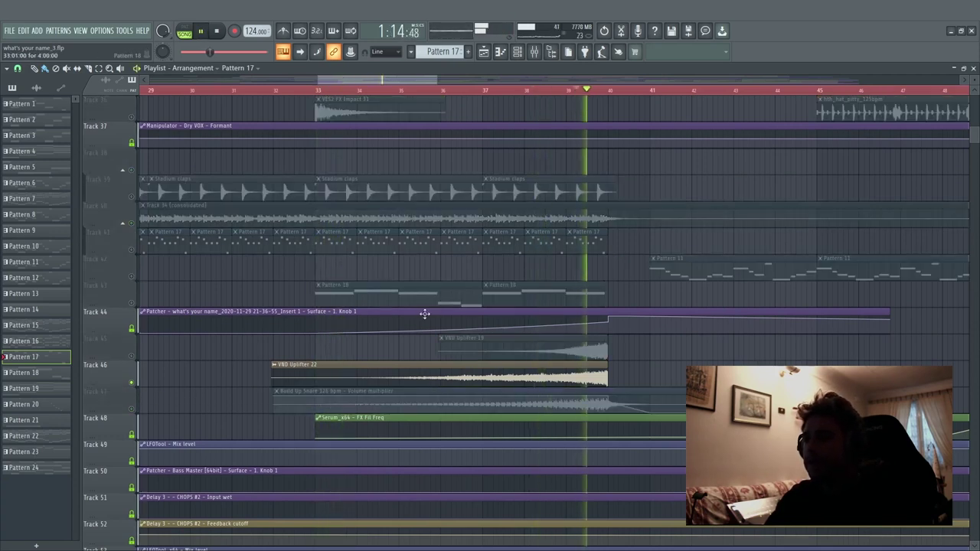
pyautogui.press('space')
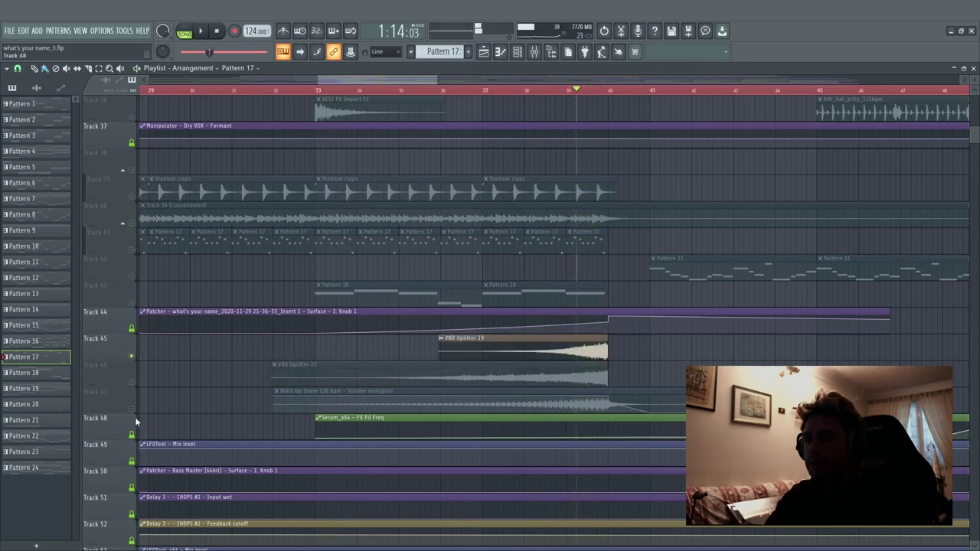
# Solo Track 47 and play the Build Up Snare 126 bpm clip from bar 37
pyautogui.rightClick(133, 411)
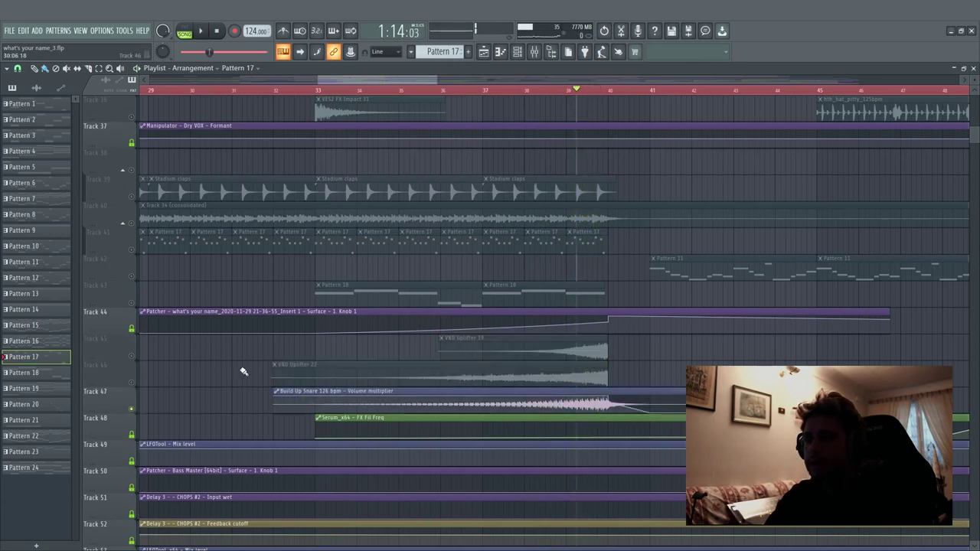
pyautogui.click(484, 91)
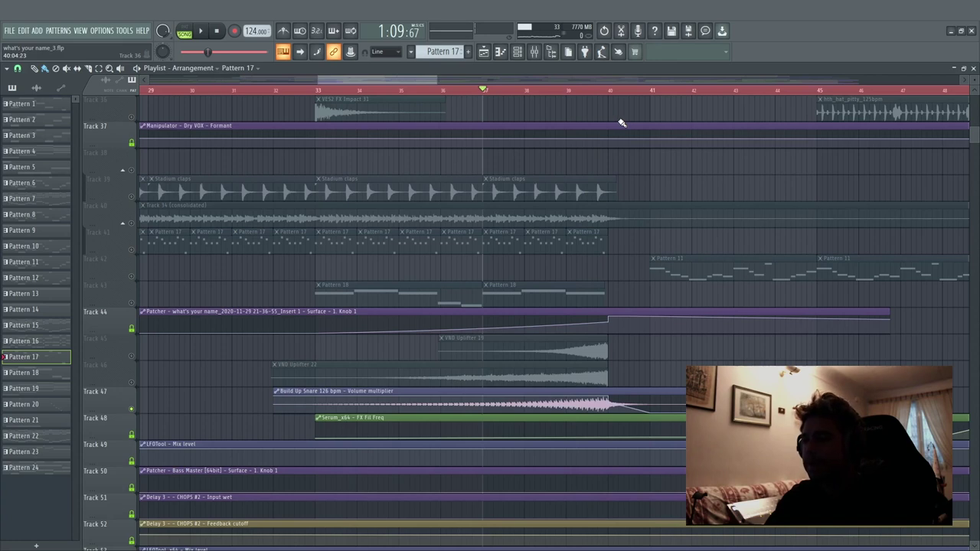
pyautogui.press('space')
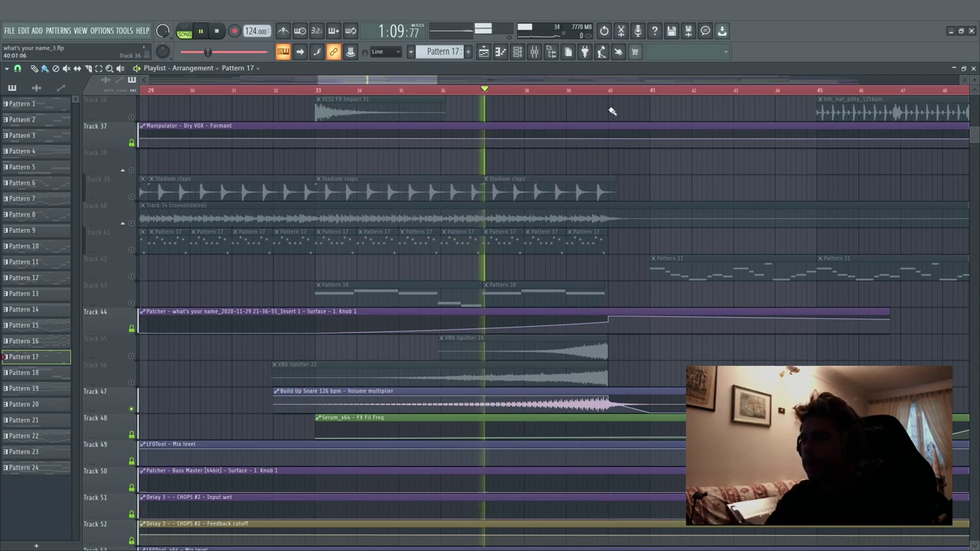
# Unsolo the playlist tracks and play the full arrangement from bar 39 into the section starting at bar 41
pyautogui.rightClick(132, 170)
pyautogui.click(579, 91)
pyautogui.moveTo(399, 82); pyautogui.dragTo(444, 84)
pyautogui.scroll(5, 429, 252)
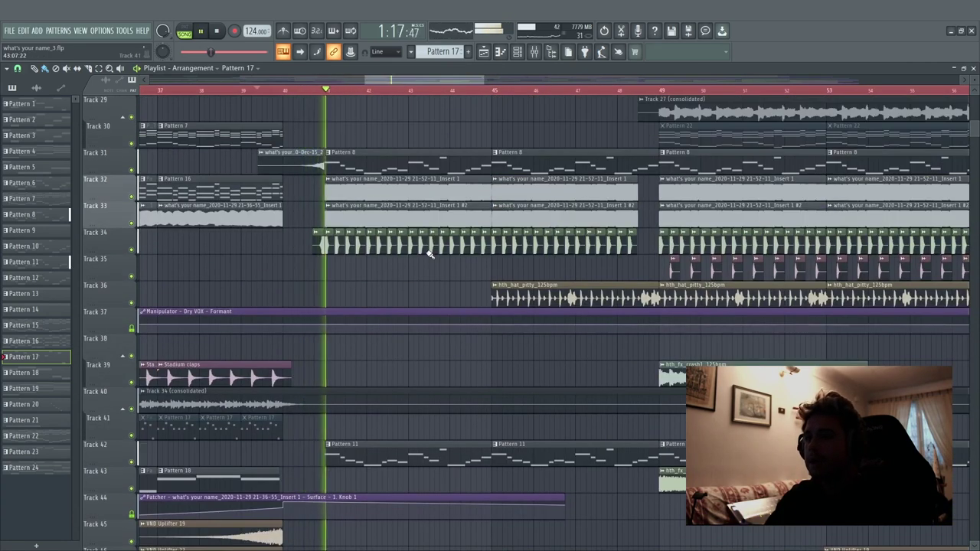
pyautogui.press('space')
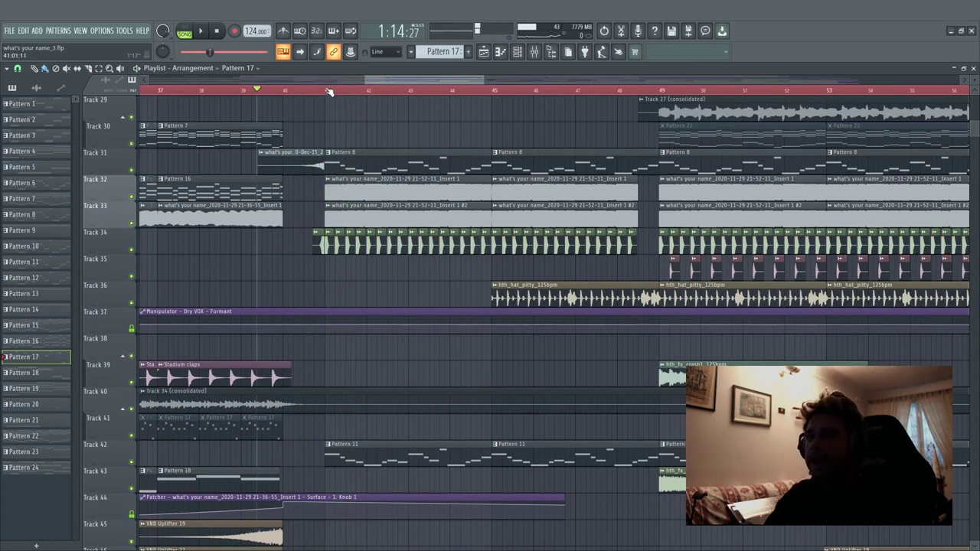
# Set the song position to bar 41 and look over the tracks that play in that section
pyautogui.click(329, 91)
pyautogui.scroll(2, 370, 167)
pyautogui.scroll(-7, 374, 163)
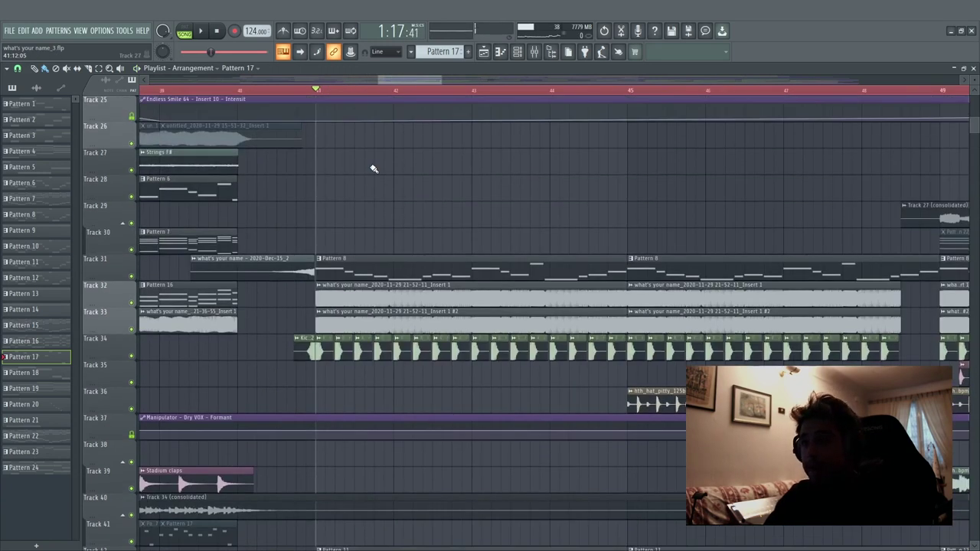
pyautogui.scroll(8, 380, 155)
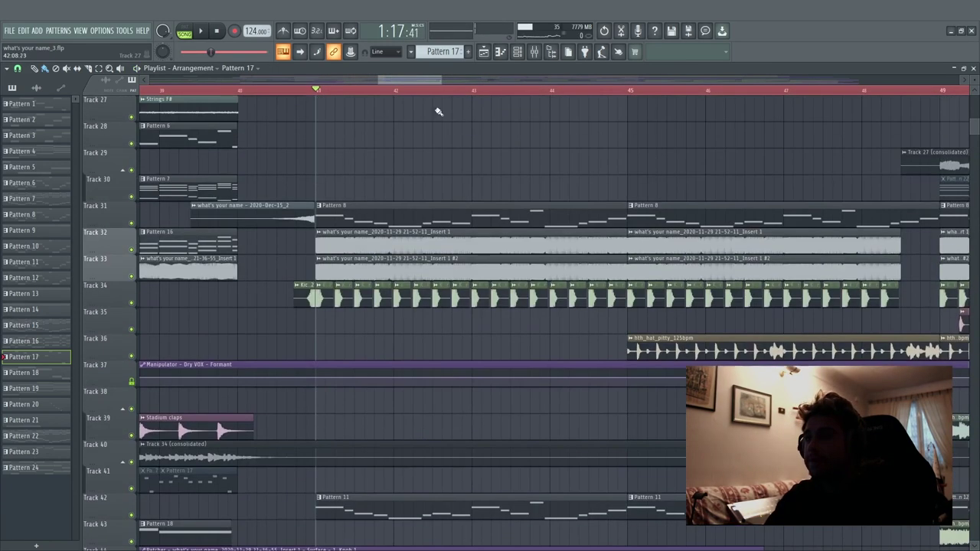
pyautogui.scroll(-2, 431, 92)
# Select Pattern 8 from Track 31, show its channel in the channel rack, and switch to pattern mode
pyautogui.doubleClick(378, 205)
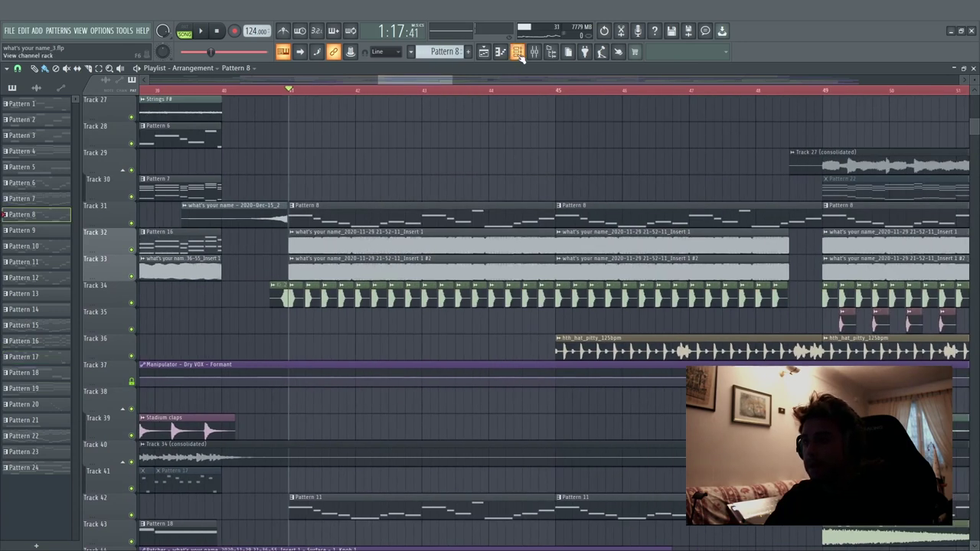
pyautogui.click(186, 31)
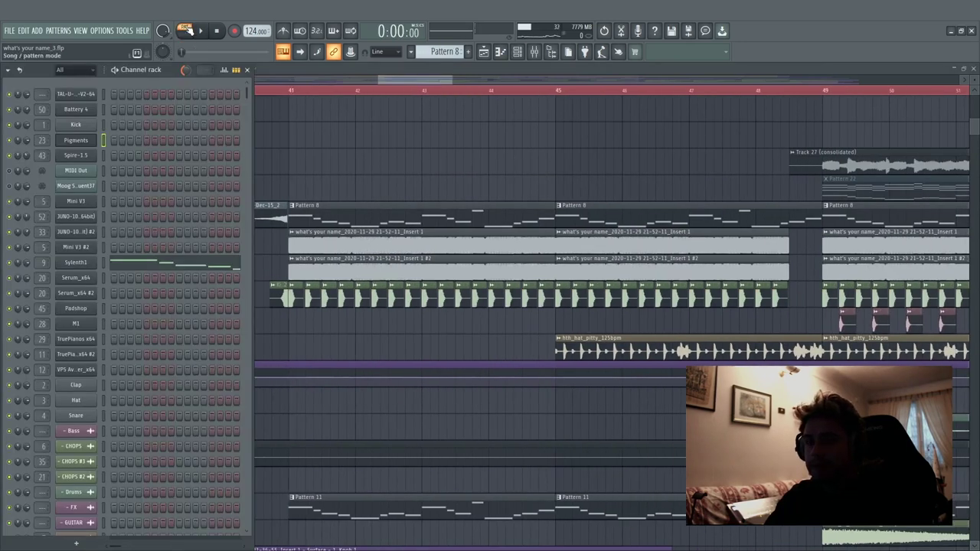
pyautogui.rightClick(362, 180)
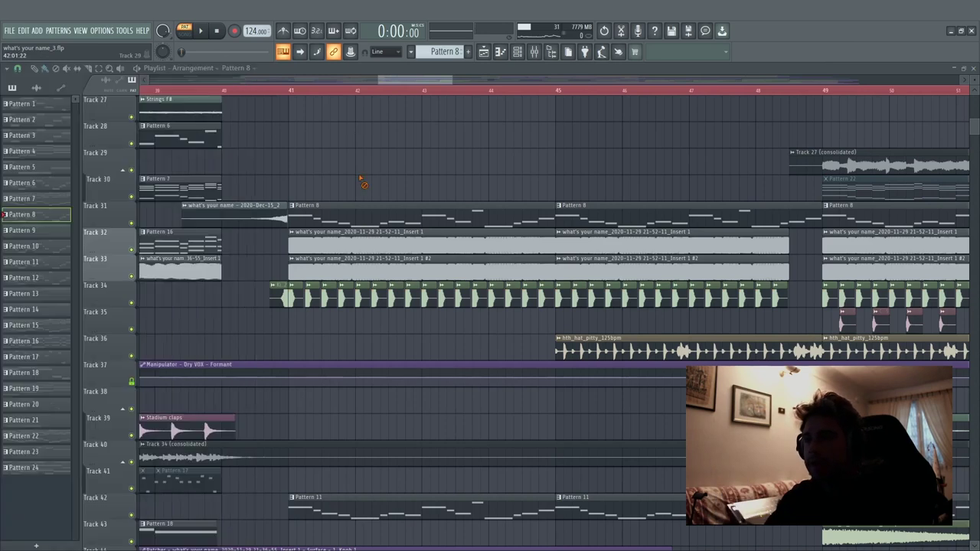
pyautogui.rightClick(132, 249)
pyautogui.click(111, 273)
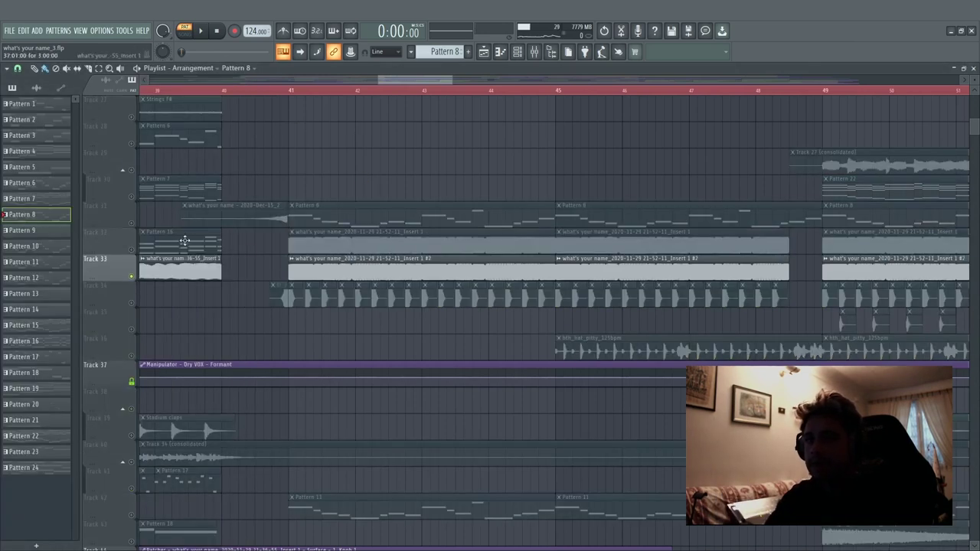
pyautogui.click(290, 91)
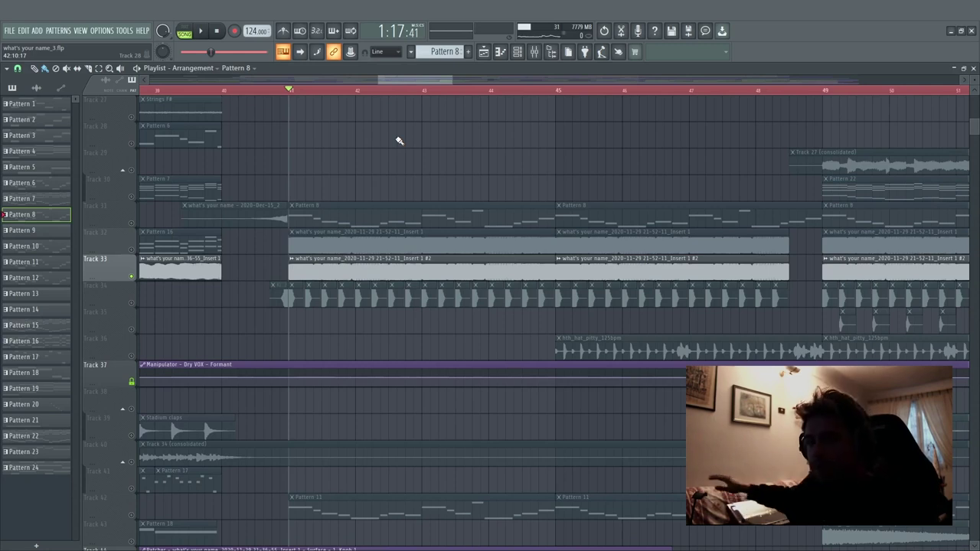
pyautogui.press('space')
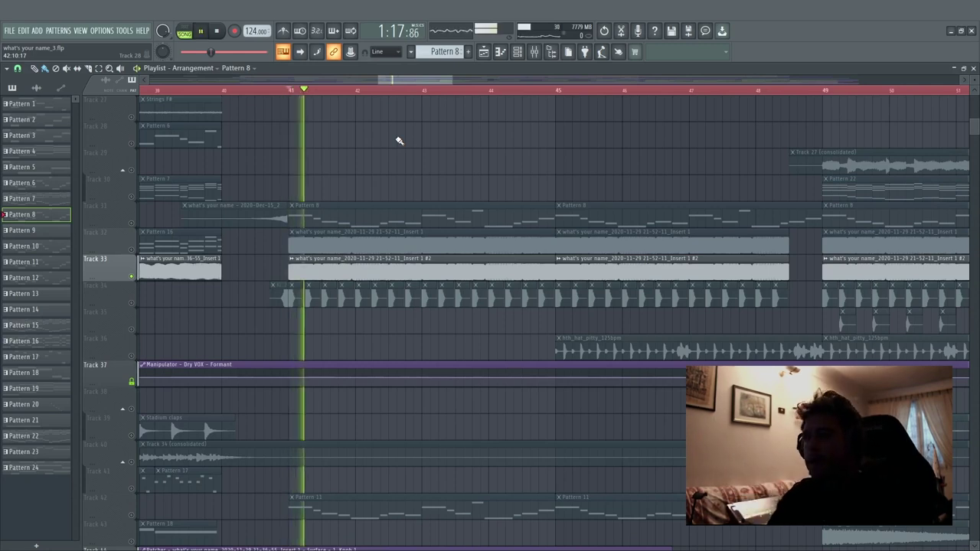
pyautogui.click(132, 250)
pyautogui.rightClick(132, 252)
pyautogui.press('space')
pyautogui.press('space')
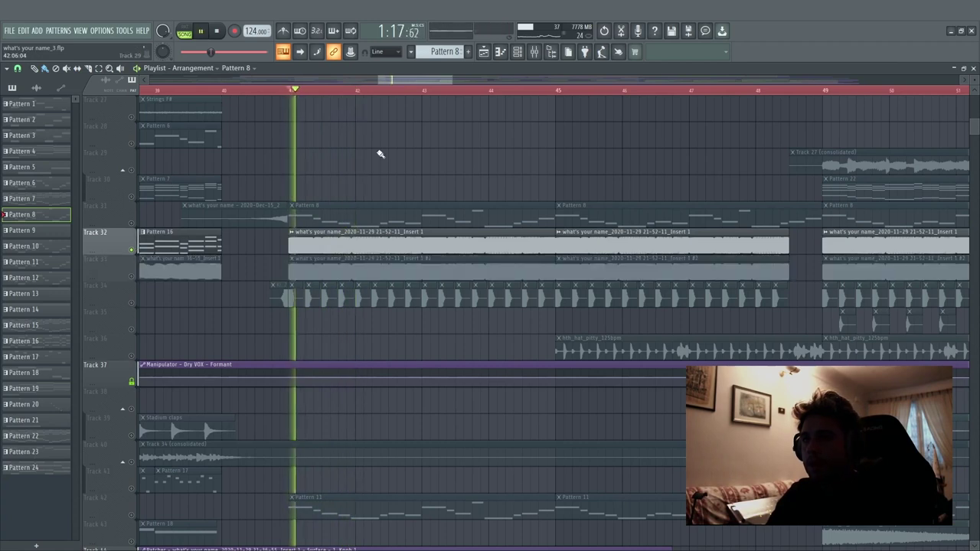
pyautogui.hotkey('ctrl', 's')
pyautogui.press('space')
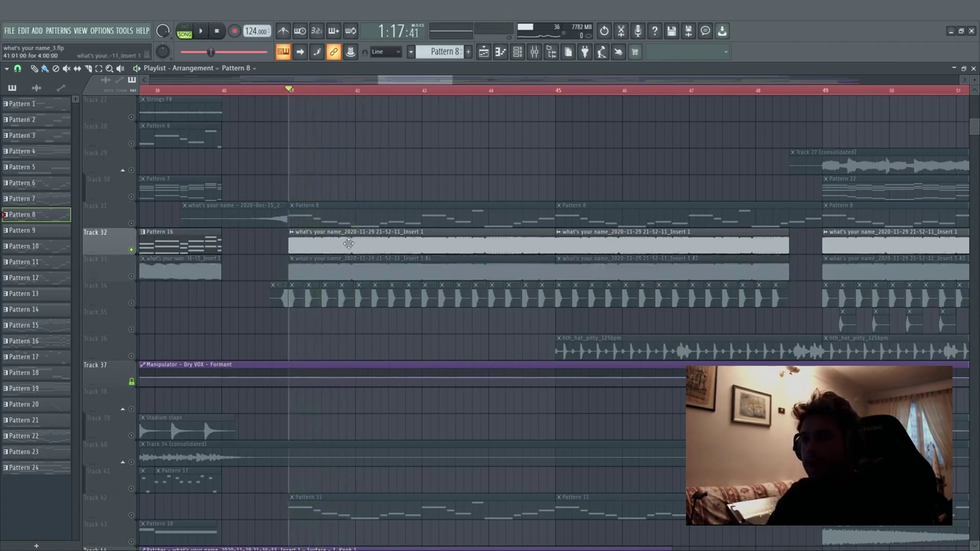
pyautogui.press('space')
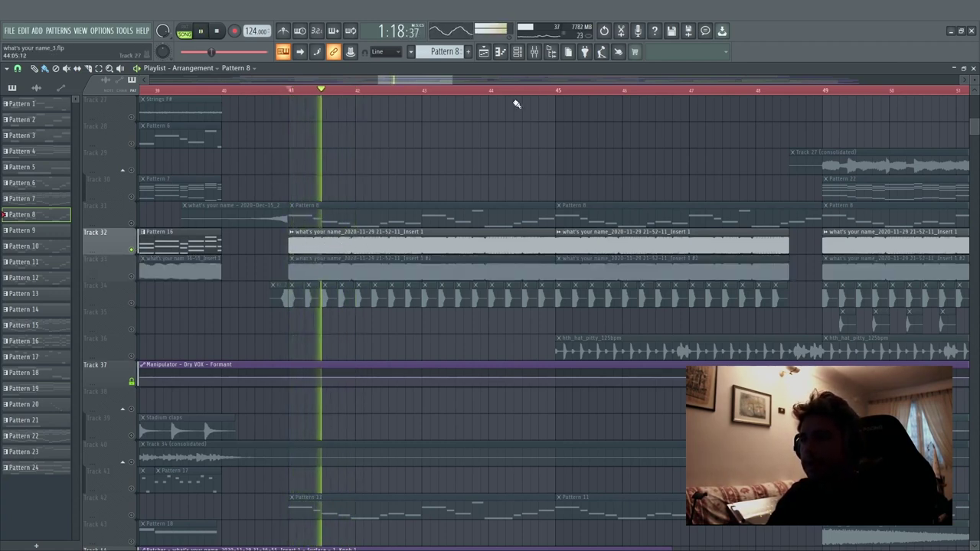
# Show the bass sub track in the mixer and audition it from bar 41
pyautogui.press('F9')
pyautogui.click(91, 138)
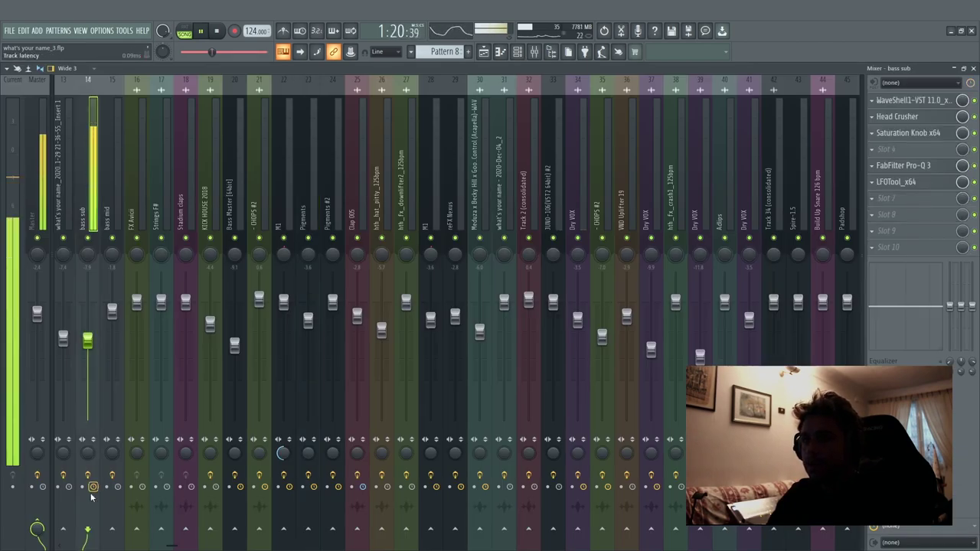
pyautogui.press('space')
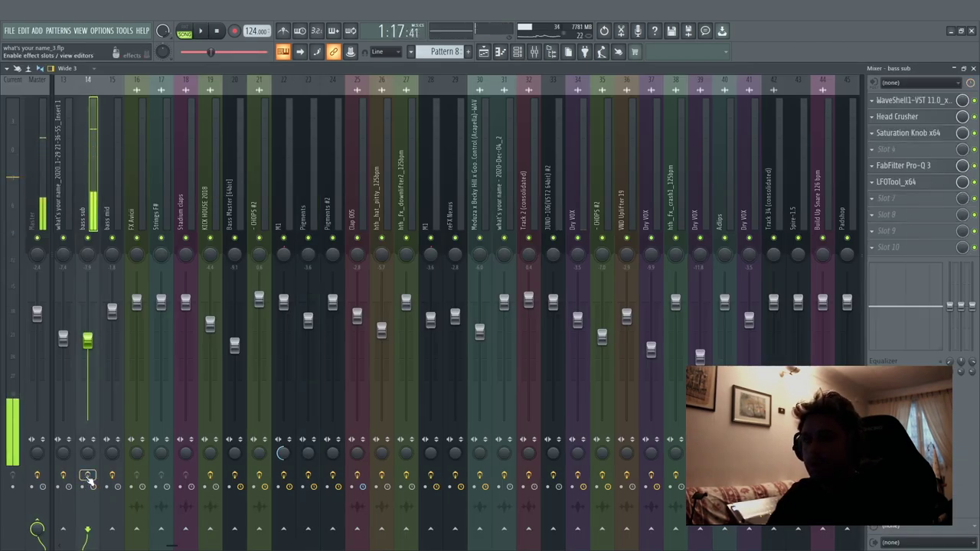
pyautogui.press('space')
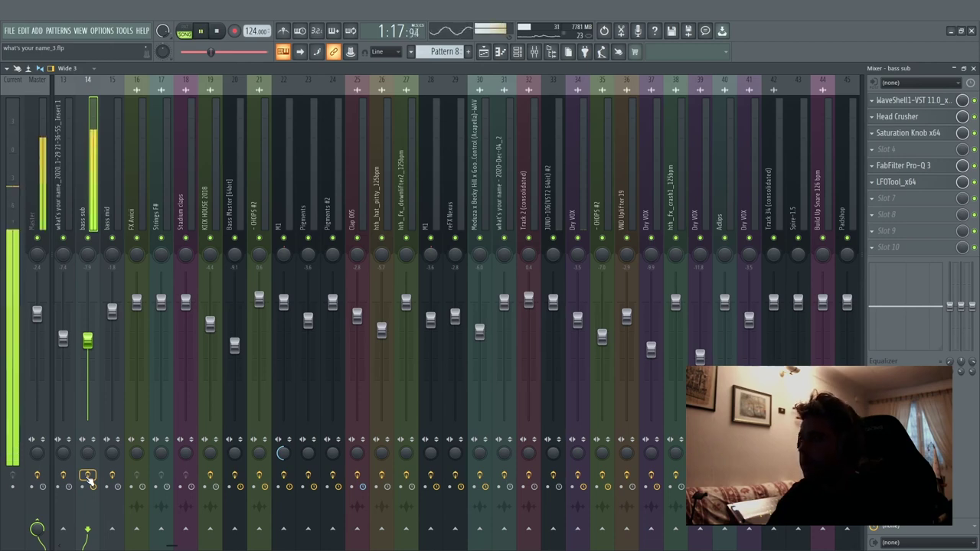
pyautogui.press('space')
# Examine the R Bass and Head Crusher settings on the bass sub mixer track, including Head Crusher's tone
pyautogui.click(915, 101)
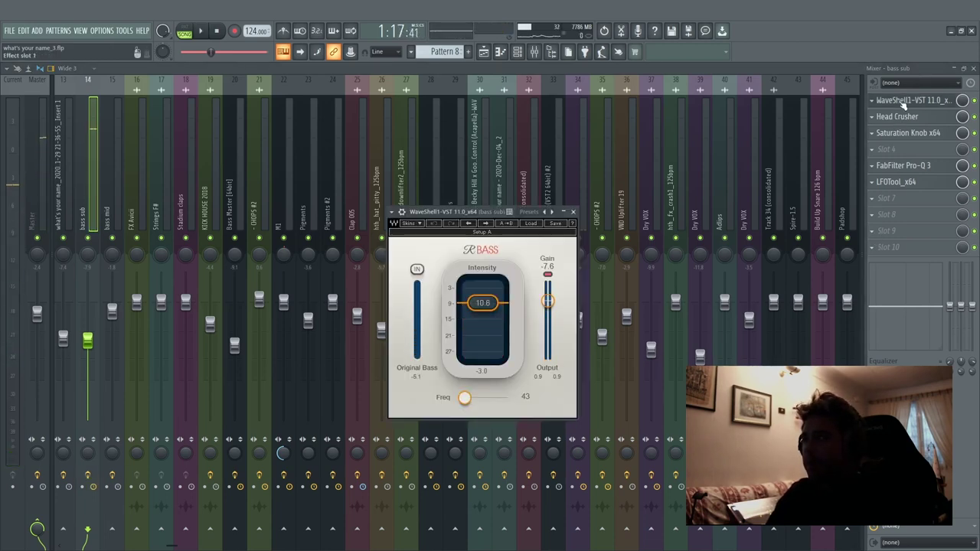
pyautogui.click(904, 103)
pyautogui.click(921, 118)
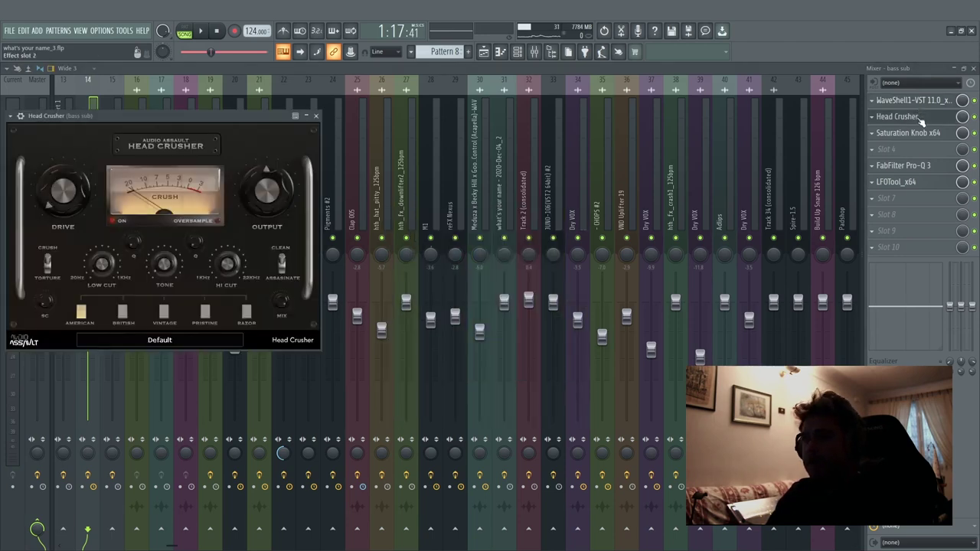
pyautogui.moveTo(158, 273); pyautogui.dragTo(160, 284)
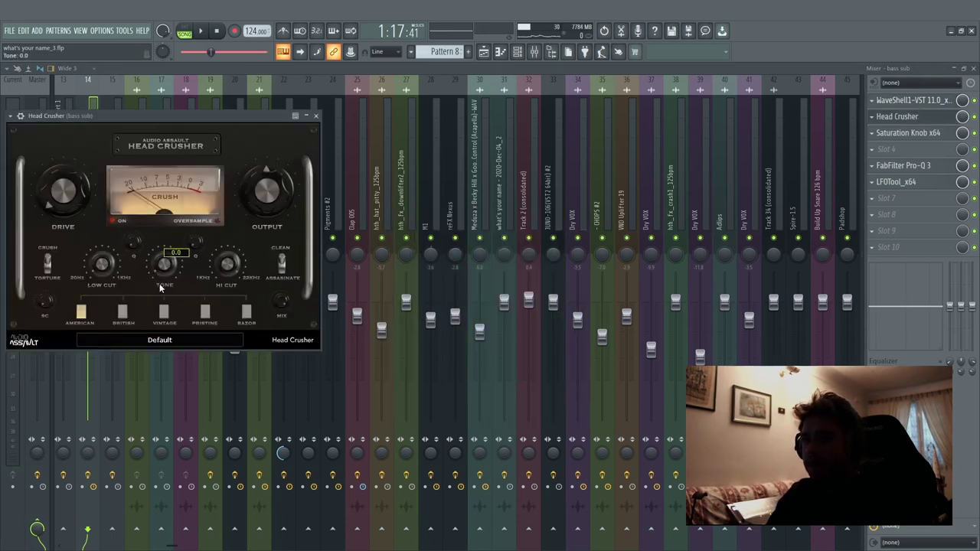
pyautogui.click(316, 115)
# Examine the Saturation Knob, the FabFilter Pro-Q 3 curve and the LFOTool shape on the bass sub track
pyautogui.click(905, 133)
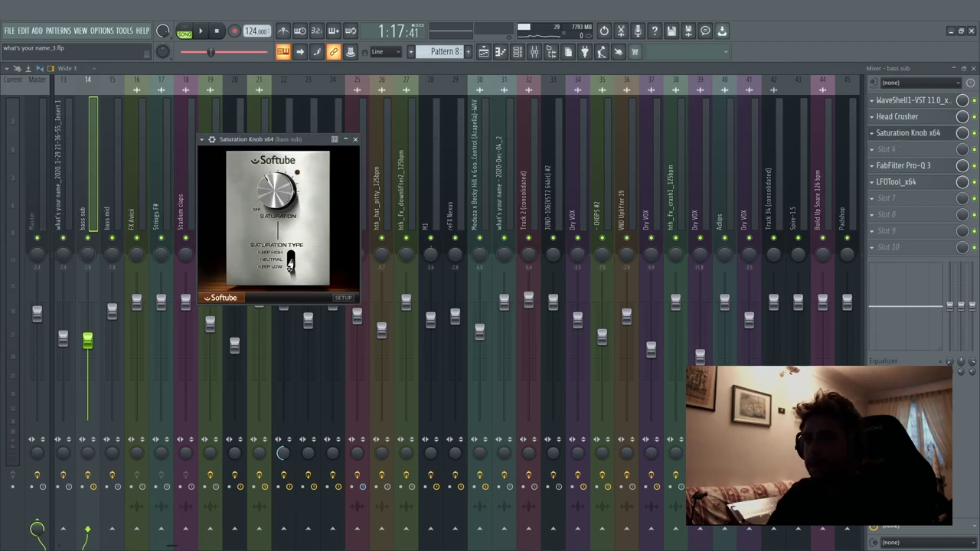
pyautogui.click(355, 140)
pyautogui.click(904, 166)
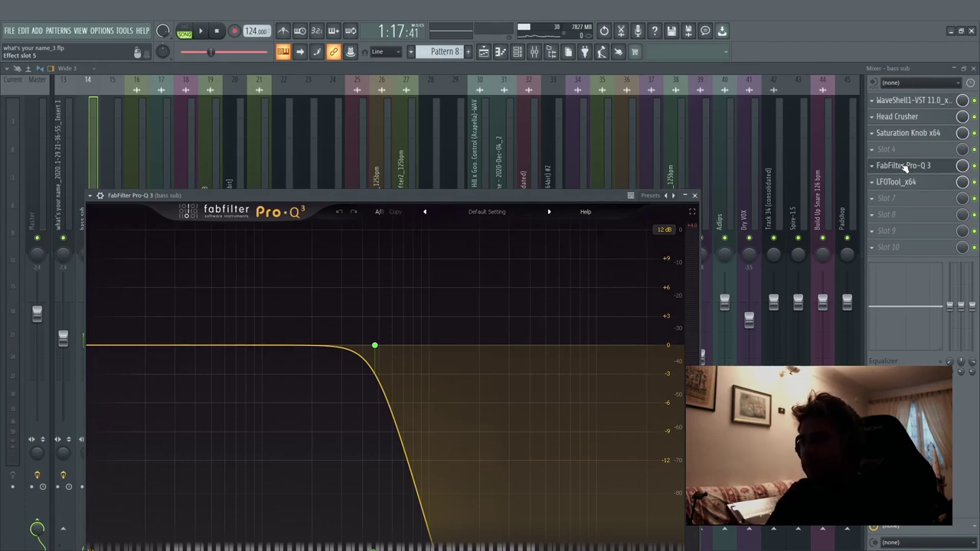
pyautogui.click(904, 166)
pyautogui.click(904, 182)
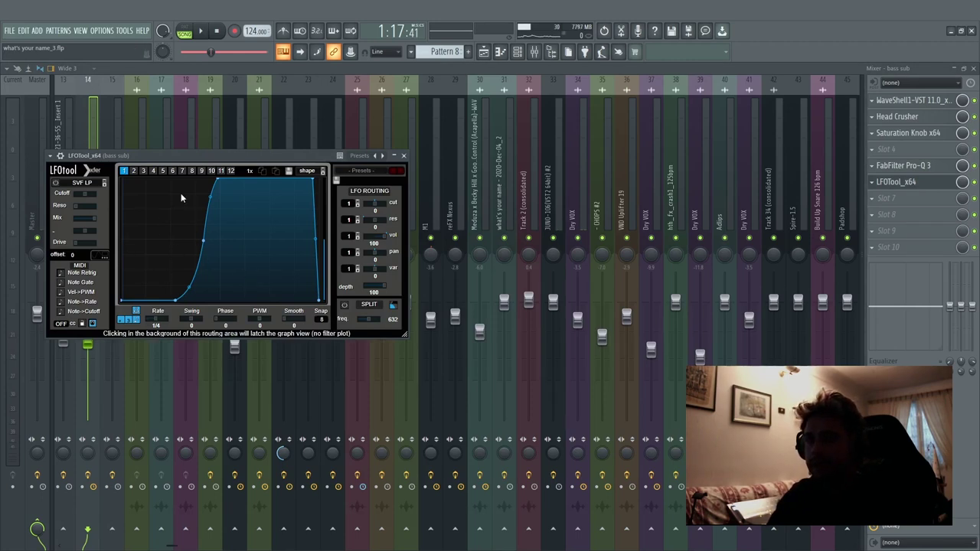
pyautogui.click(403, 155)
# Return to the playlist, solo Track 33 and show its bass mid track in the mixer
pyautogui.click(483, 51)
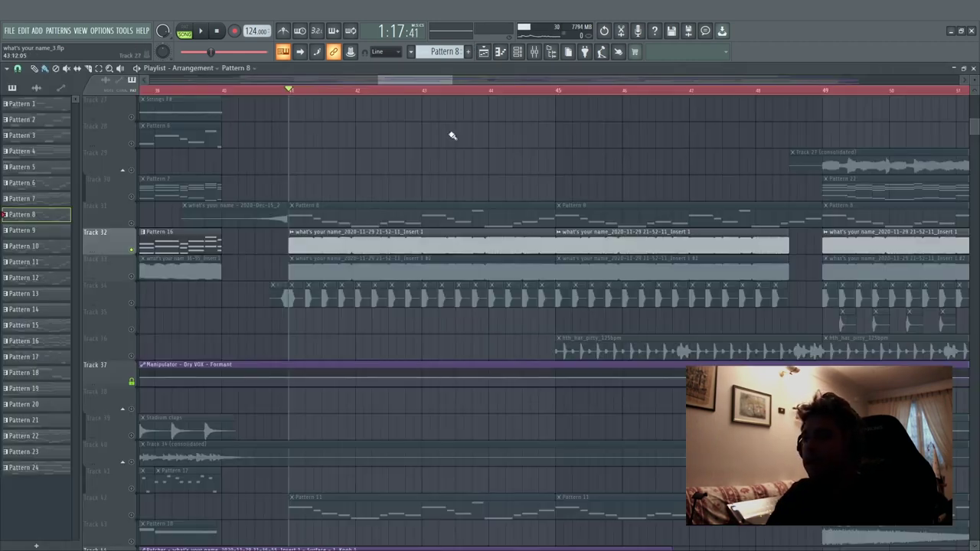
pyautogui.click(131, 277)
pyautogui.click(132, 246)
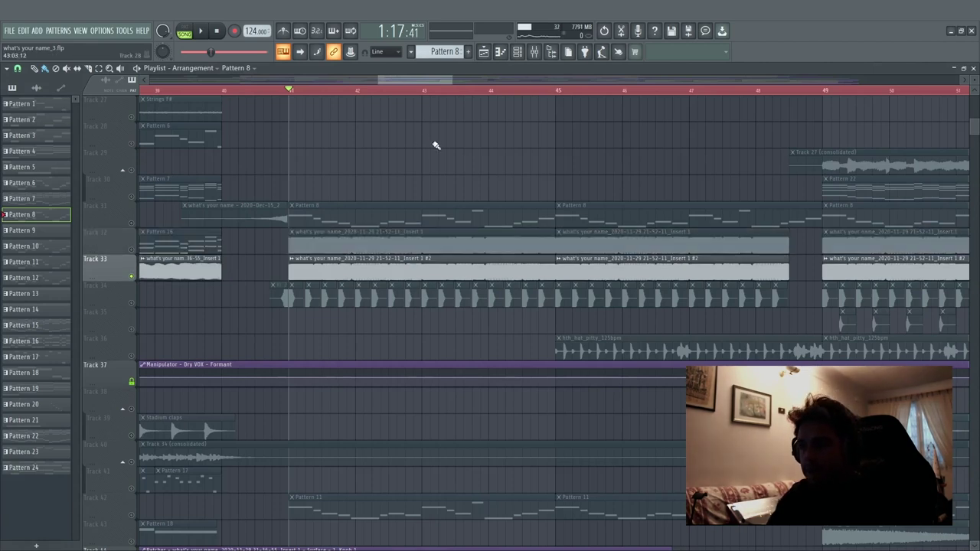
pyautogui.doubleClick(391, 261)
pyautogui.doubleClick(308, 179)
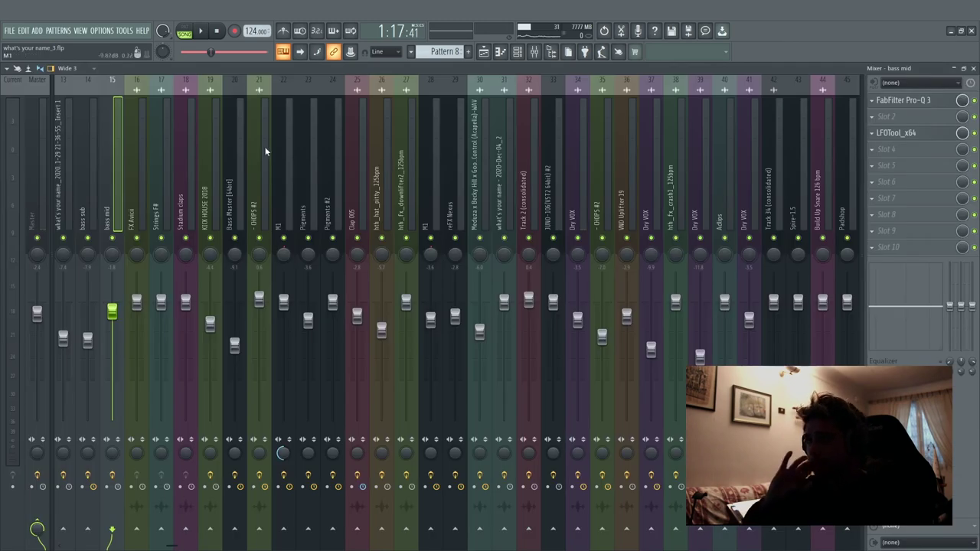
# Examine the FabFilter Pro-Q 3 curve and the LFOTool shape on the bass mid track
pyautogui.click(909, 101)
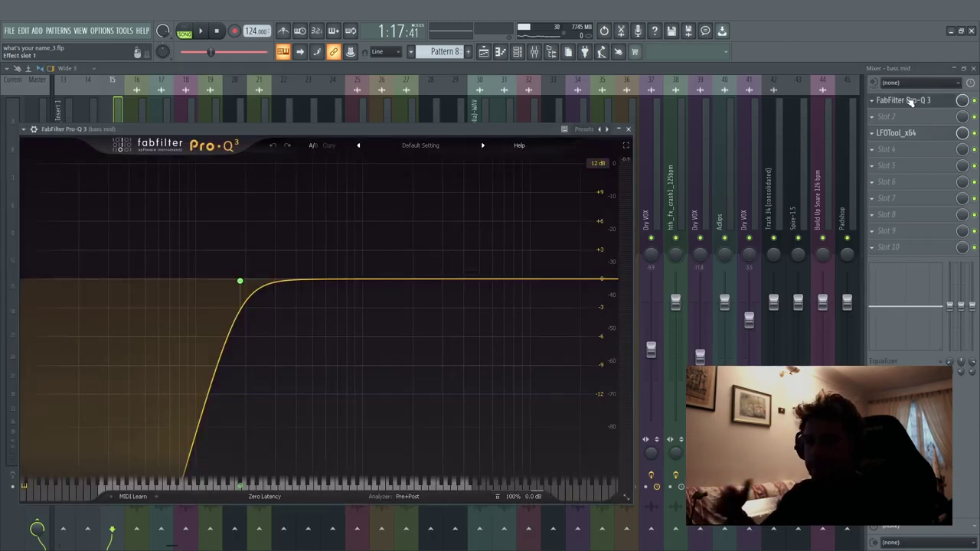
pyautogui.click(629, 130)
pyautogui.click(925, 133)
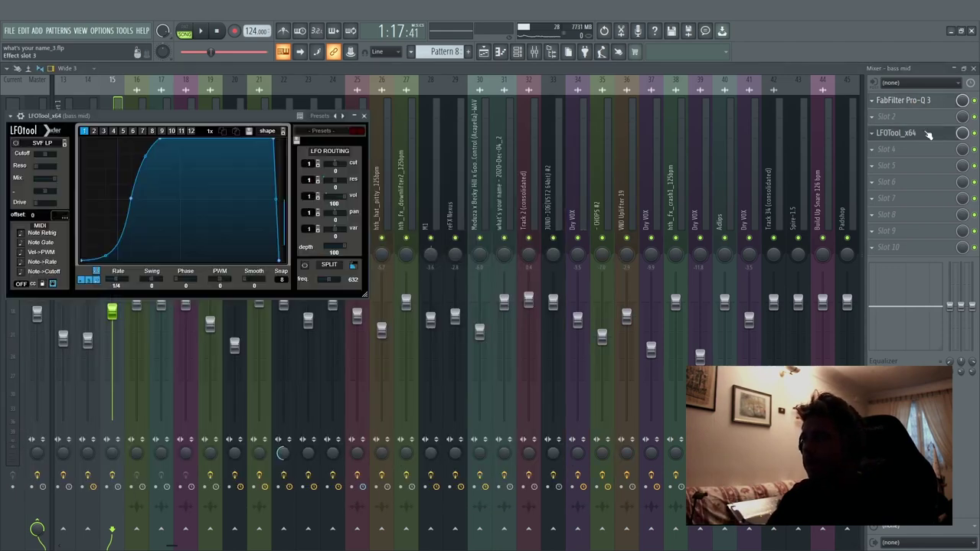
# Return to the playlist, unmute Track 32 and play it together with Track 33 from bar 41
pyautogui.click(483, 51)
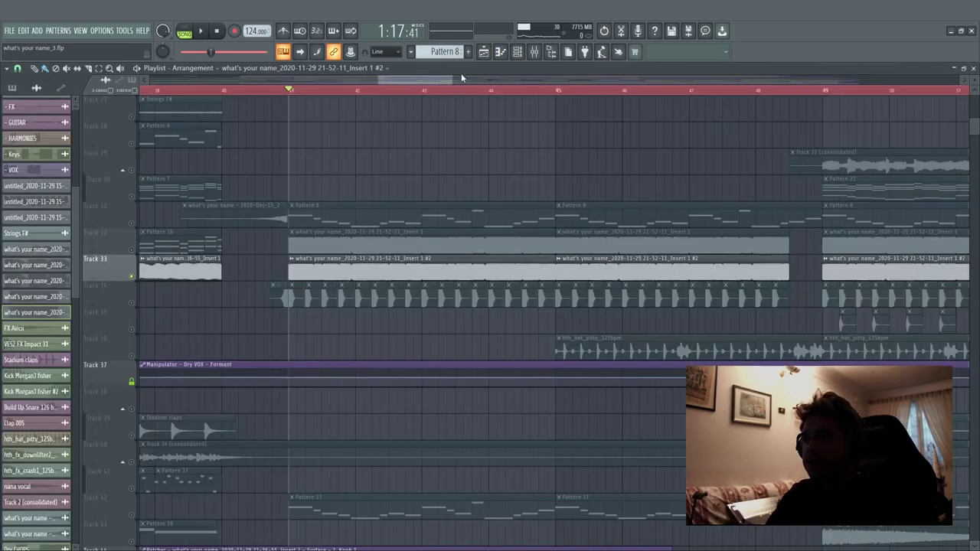
pyautogui.press('space')
pyautogui.click(131, 250)
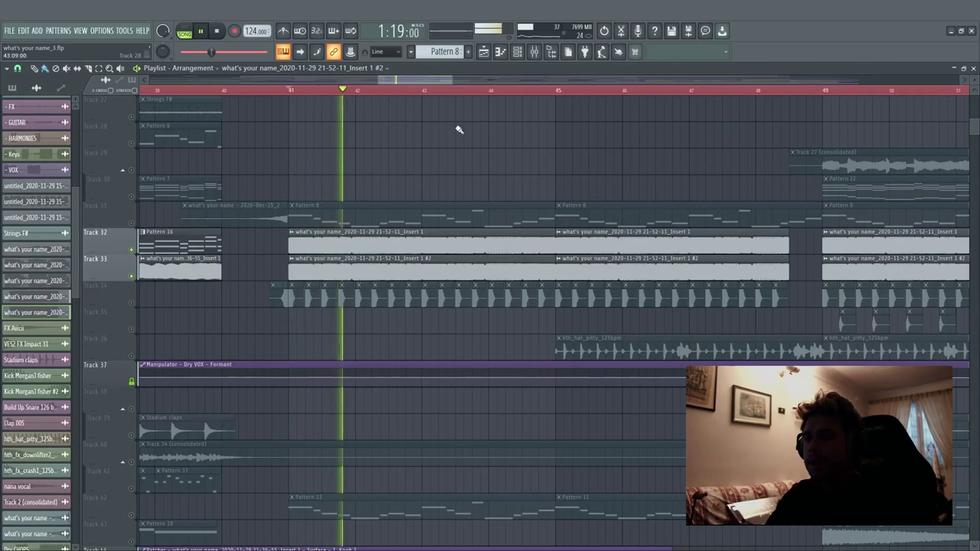
pyautogui.moveTo(395, 79); pyautogui.dragTo(395, 78)
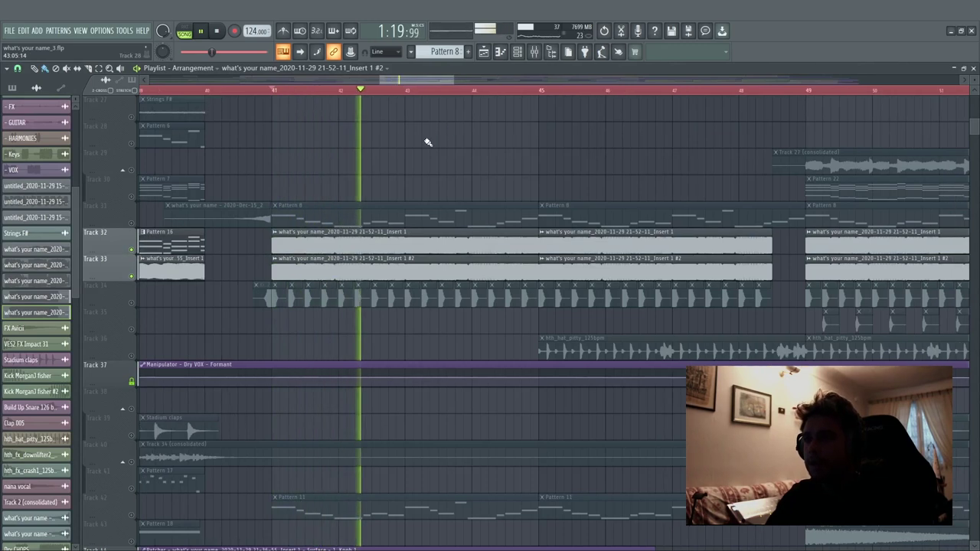
pyautogui.press('space')
# Unmute Track 31, open its Sylenth1 instrument from the channel rack and play it with both bass clips
pyautogui.click(132, 224)
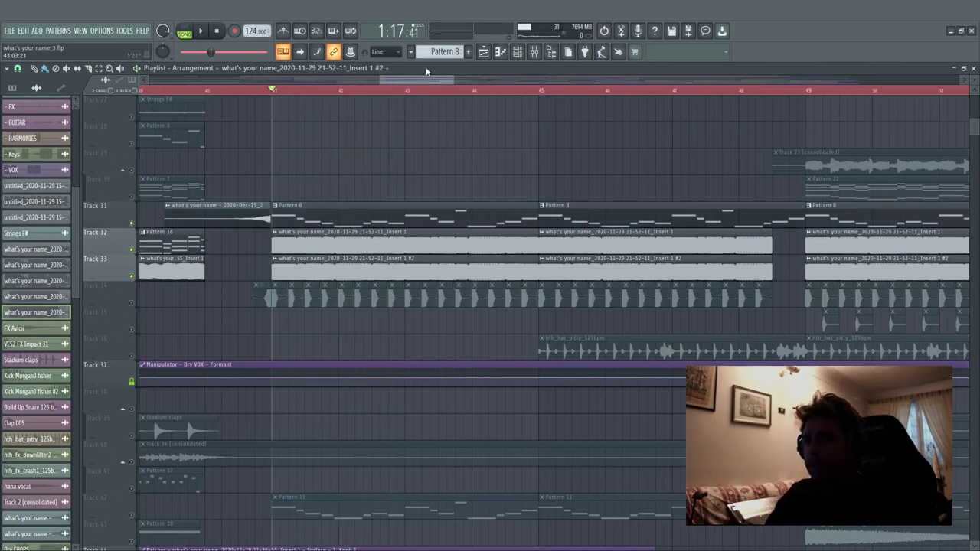
pyautogui.press('space')
pyautogui.press('F6')
pyautogui.press('space')
pyautogui.click(76, 262)
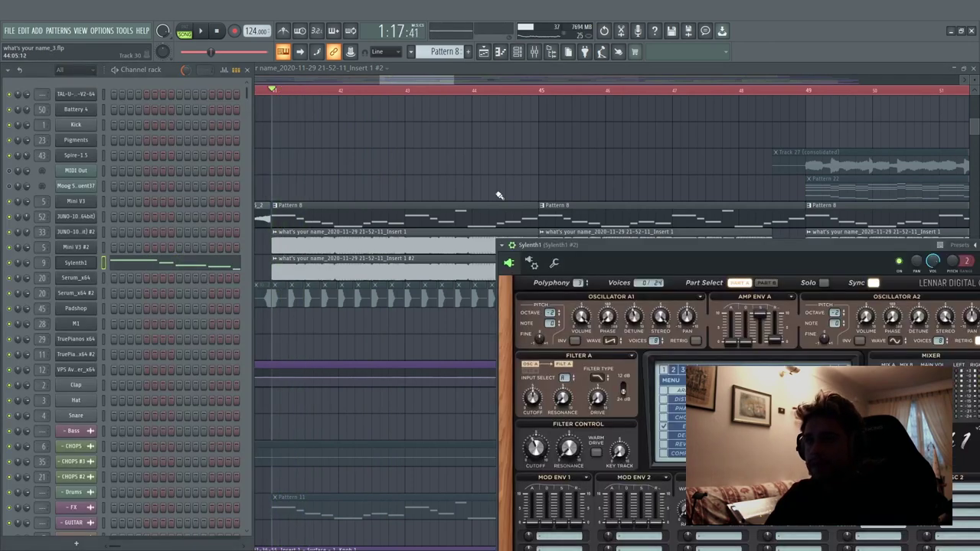
pyautogui.moveTo(575, 242); pyautogui.dragTo(376, 132)
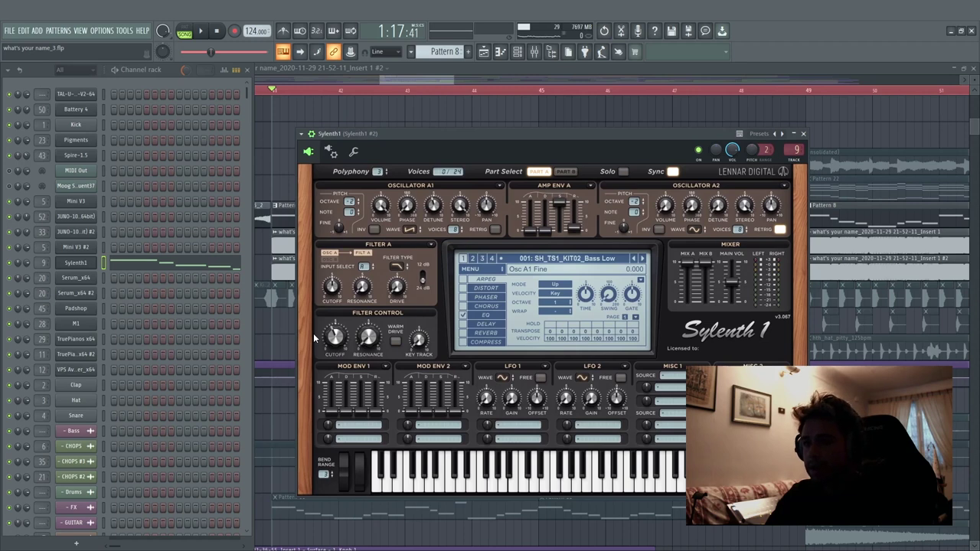
pyautogui.press('space')
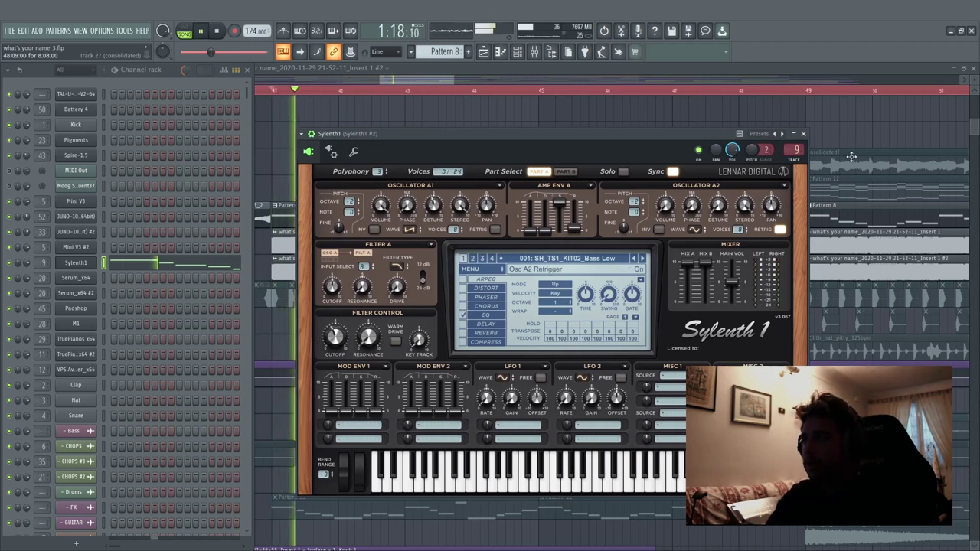
# Examine FabFilter Saturn, FabFilter Pro-Q 3 and LFOTool on the Sylenth1 #2 mixer track
pyautogui.press('F9')
pyautogui.press('space')
pyautogui.click(922, 134)
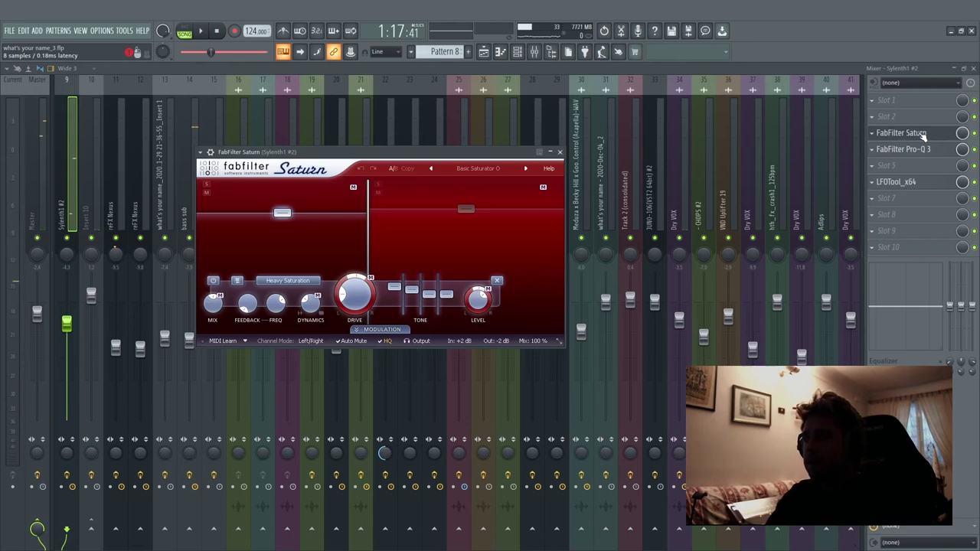
pyautogui.click(921, 133)
pyautogui.click(923, 150)
pyautogui.click(923, 151)
pyautogui.click(923, 183)
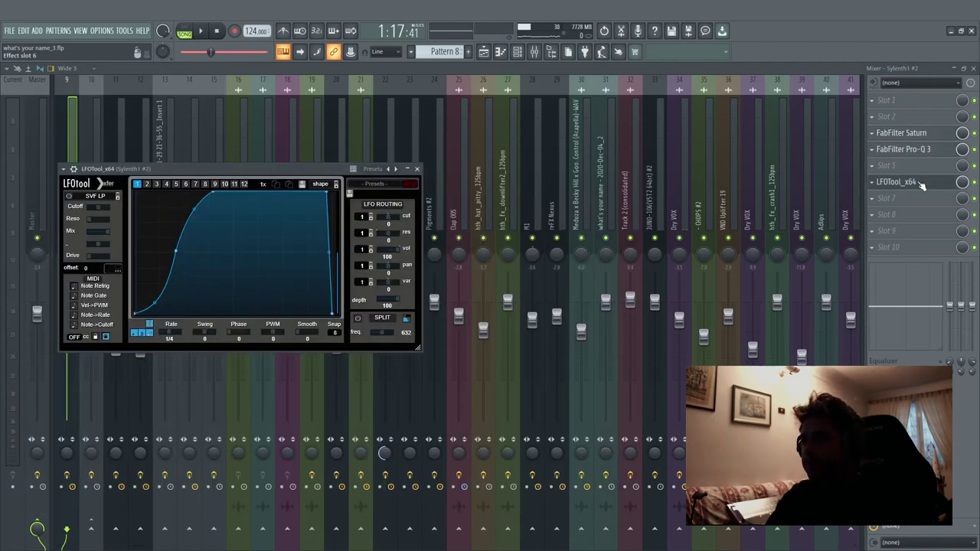
pyautogui.click(923, 183)
# Solo Track 42 in the playlist and open Pattern 11's Serum notes in the piano roll, using pattern mode
pyautogui.click(484, 52)
pyautogui.scroll(-3, 460, 154)
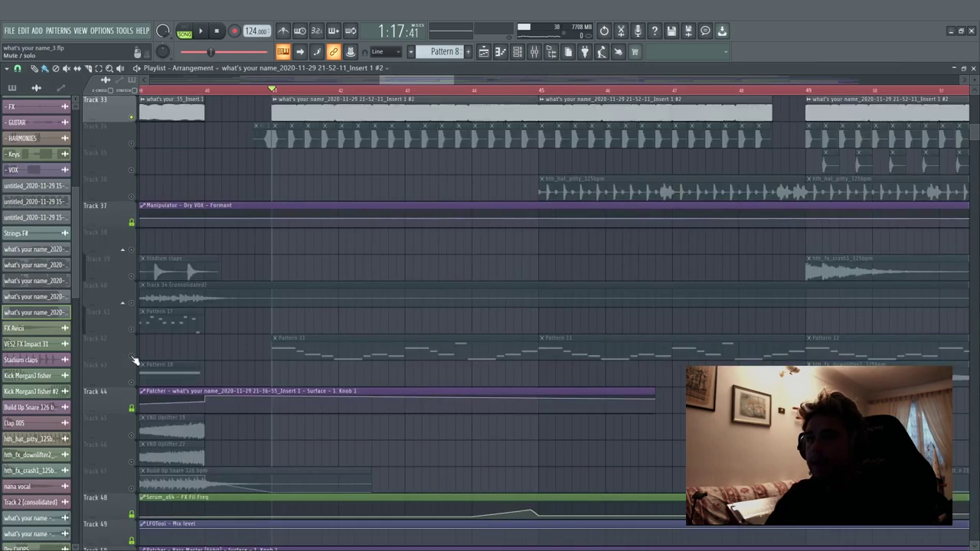
pyautogui.doubleClick(320, 357)
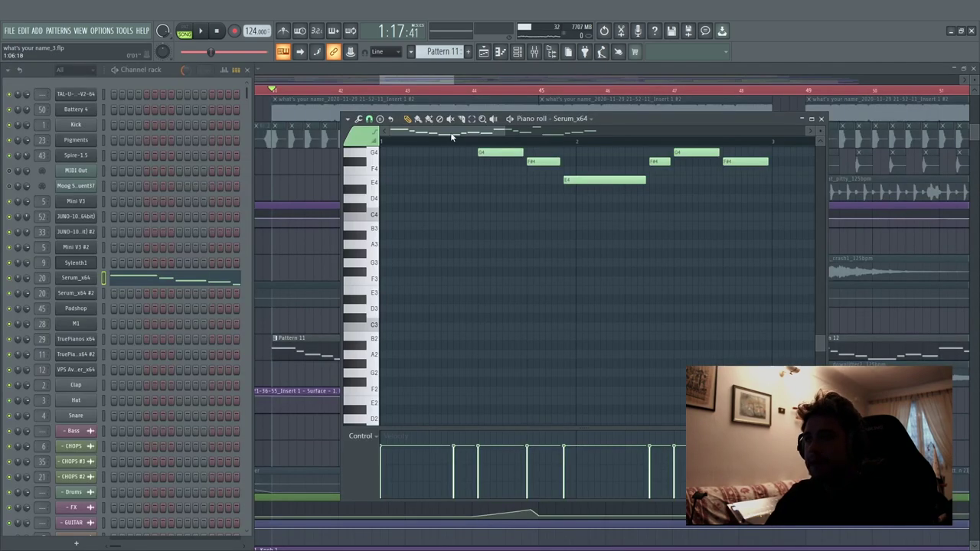
pyautogui.click(184, 32)
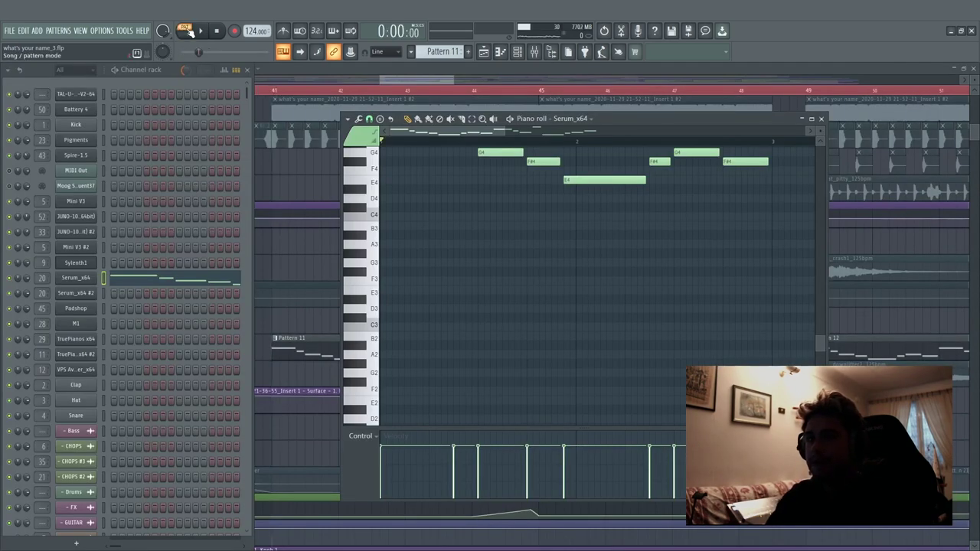
# Play Pattern 11 and examine the LEAD - 005 preset in its Serum instrument, including the filter cutoff
pyautogui.press('space')
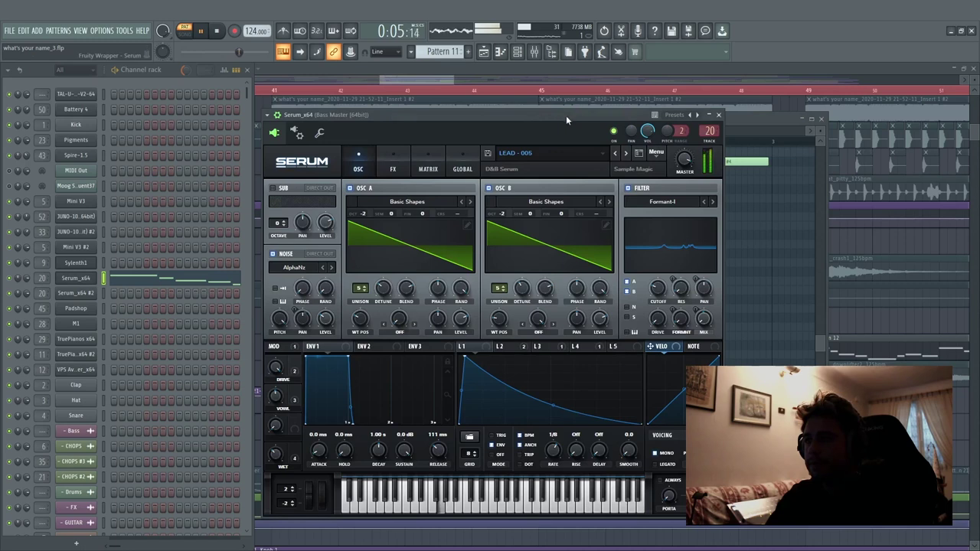
pyautogui.moveTo(566, 115); pyautogui.dragTo(543, 107)
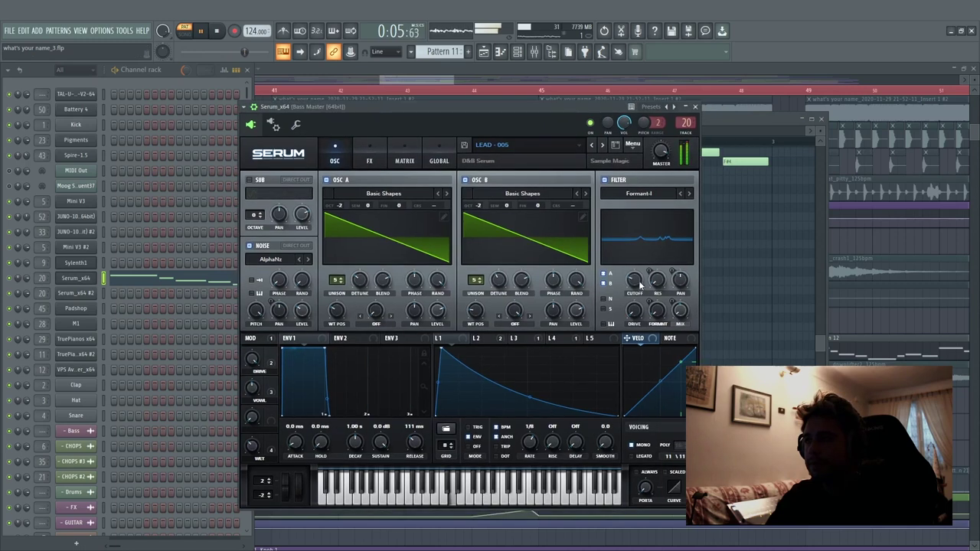
pyautogui.moveTo(637, 280); pyautogui.dragTo(634, 285)
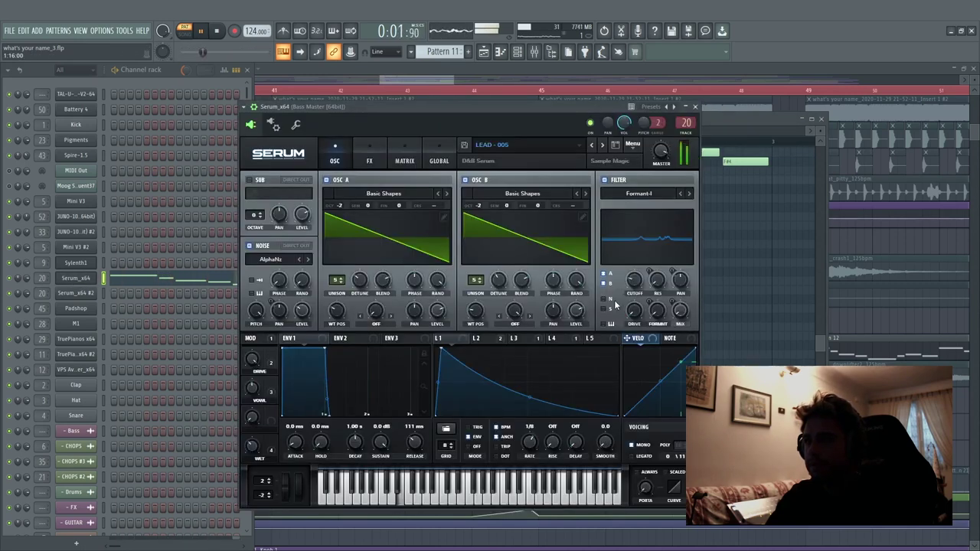
# Play Pattern 11 while viewing Serum's effects page, and examine the cutoff of its MG Low 24 filter
pyautogui.press('space')
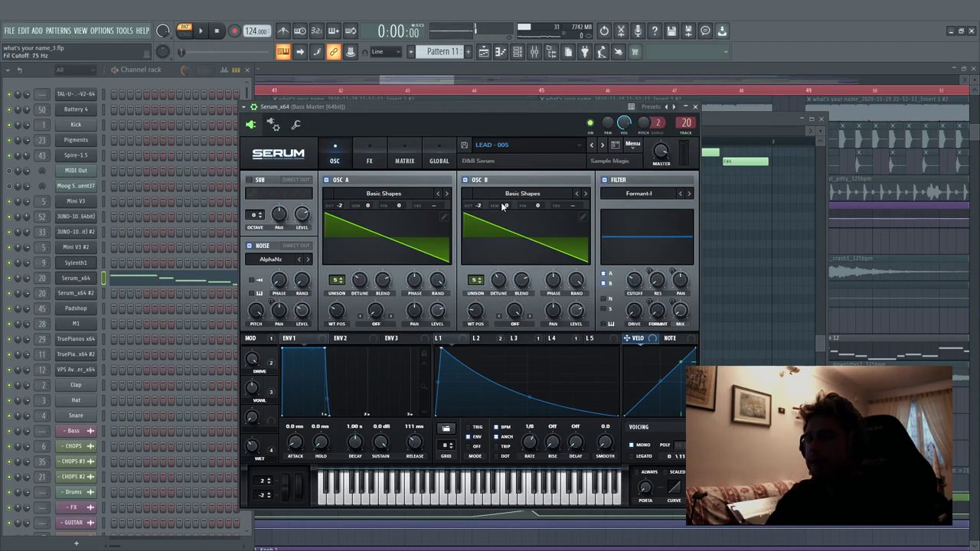
pyautogui.click(375, 147)
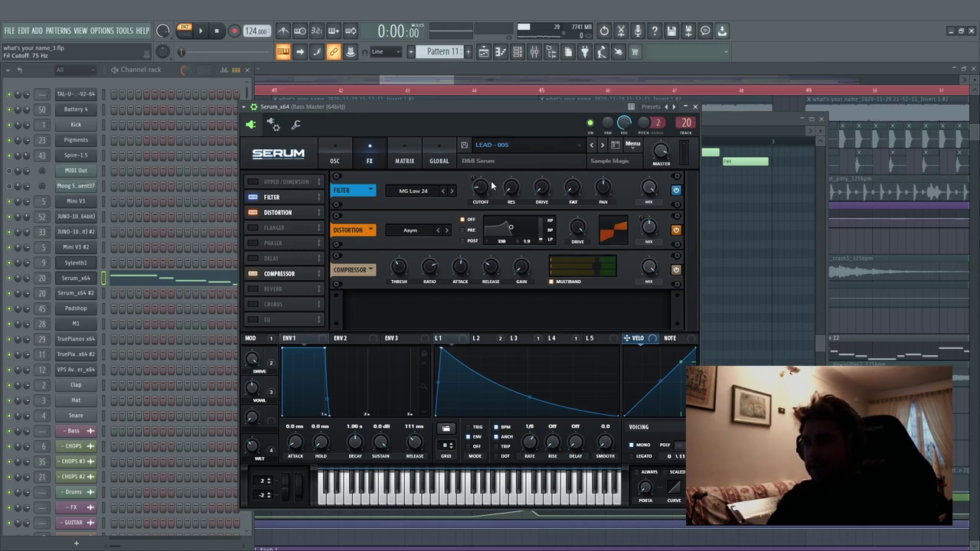
pyautogui.press('space')
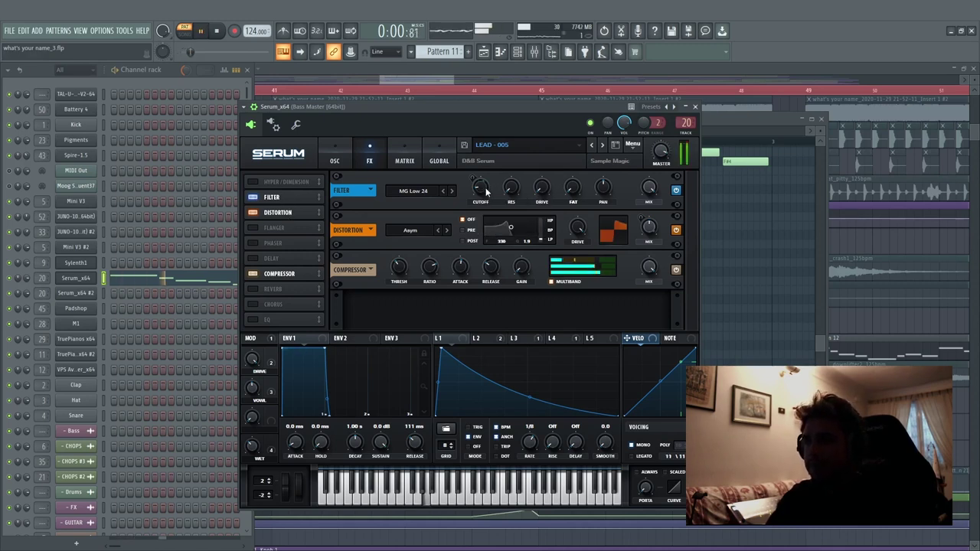
pyautogui.moveTo(486, 143); pyautogui.dragTo(475, 172)
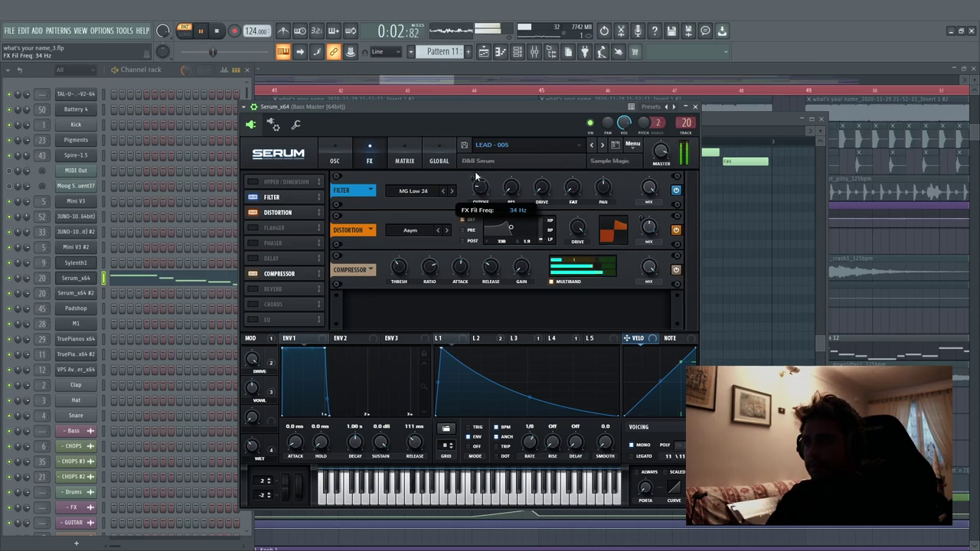
pyautogui.press('space')
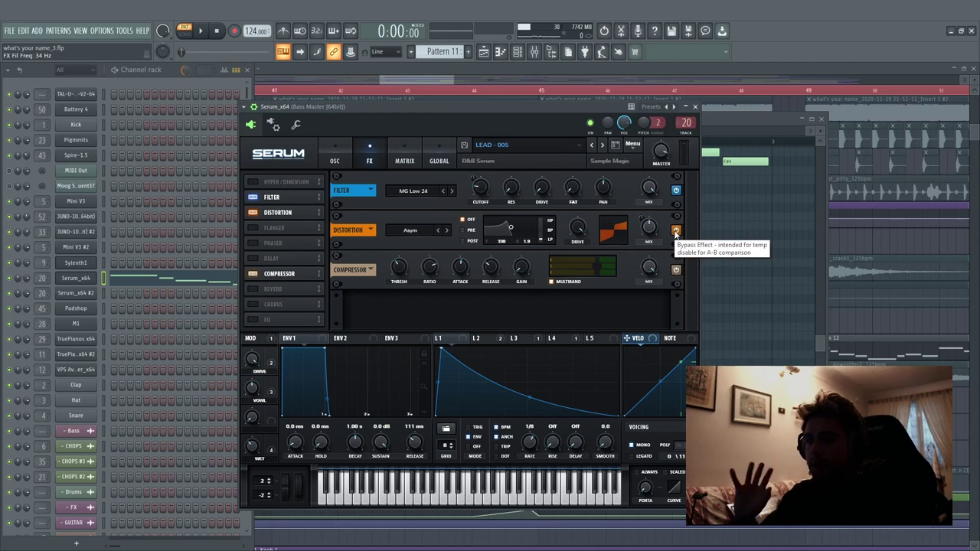
# Compare Pattern 11 with Serum's distortion effect bypassed and re-enabled during playback
pyautogui.click(675, 231)
pyautogui.press('space')
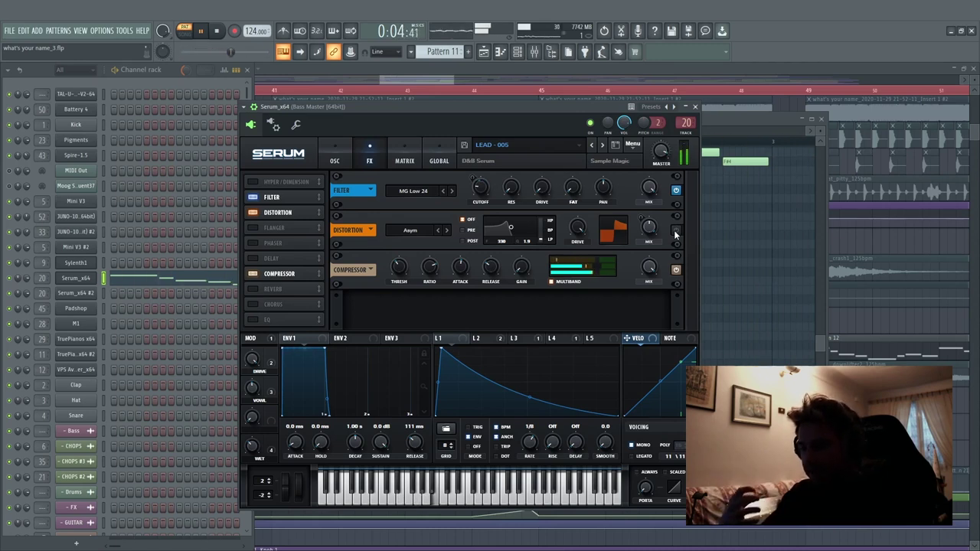
pyautogui.click(675, 230)
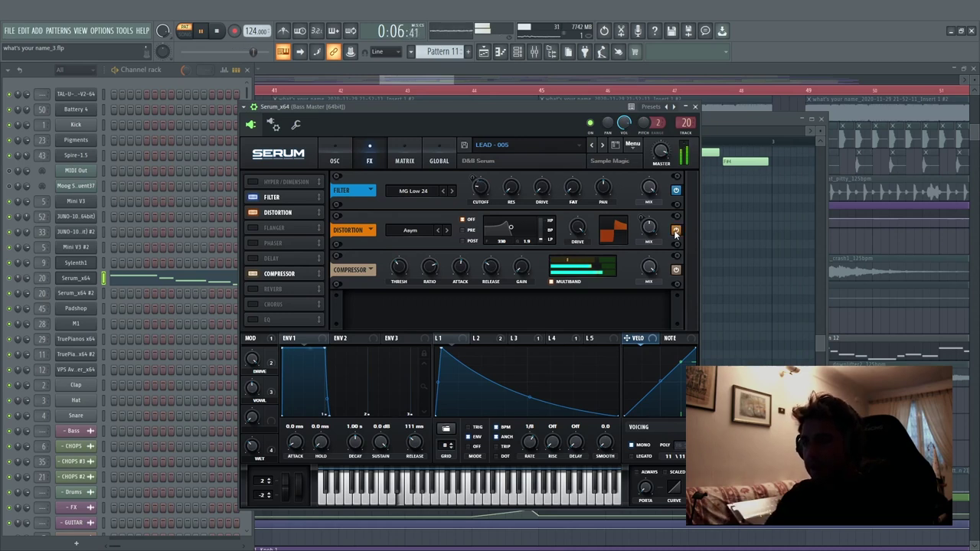
pyautogui.press('space')
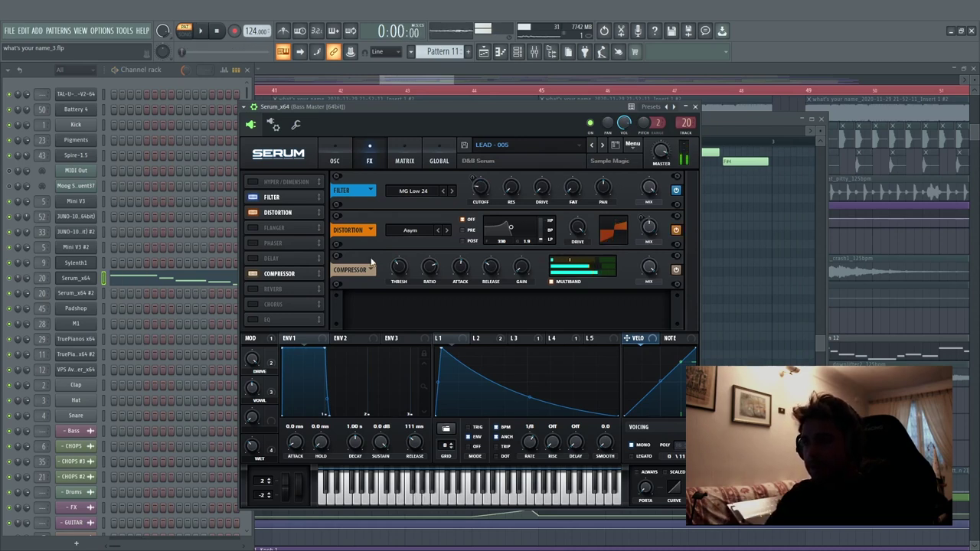
# Review Serum's distortion types, keeping Asym, and check which modulators are assigned to the distortion mix
pyautogui.click(413, 230)
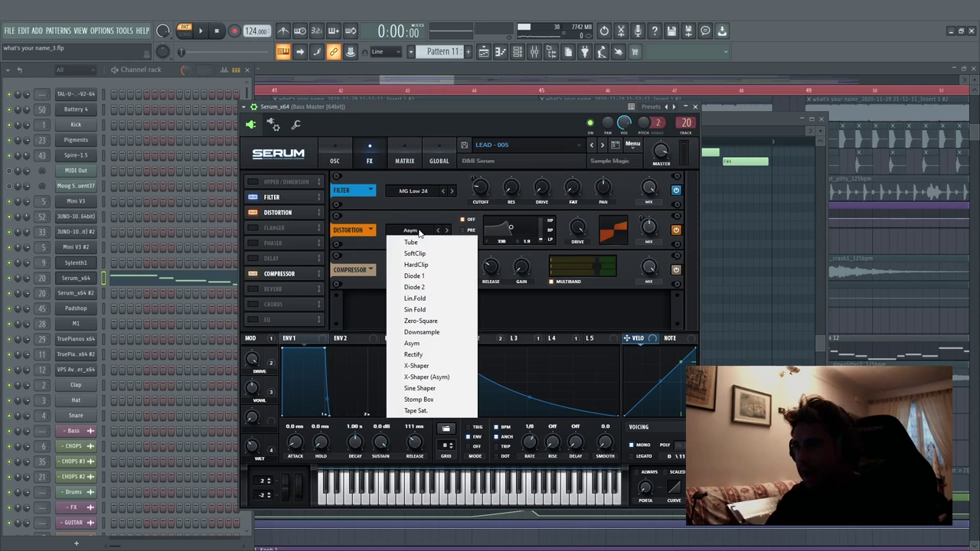
pyautogui.click(424, 346)
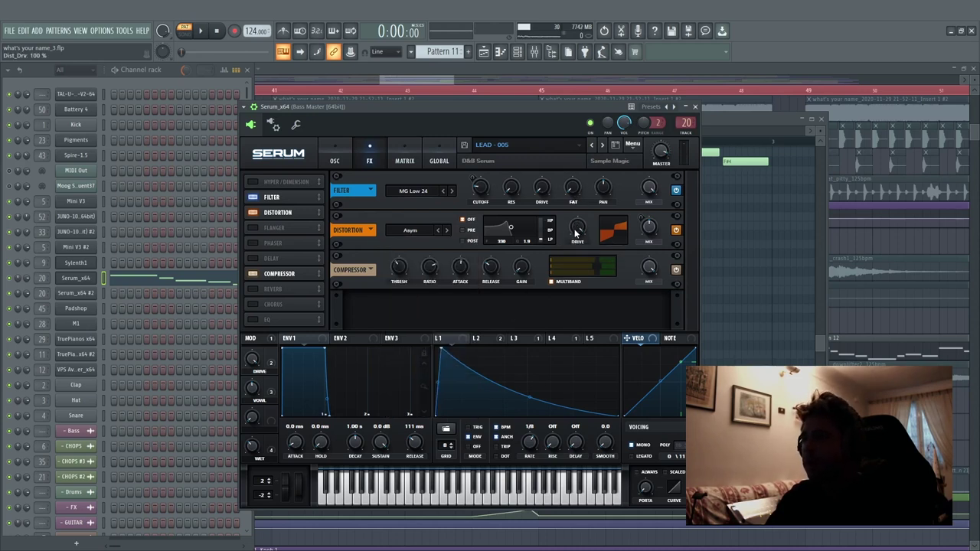
pyautogui.rightClick(649, 231)
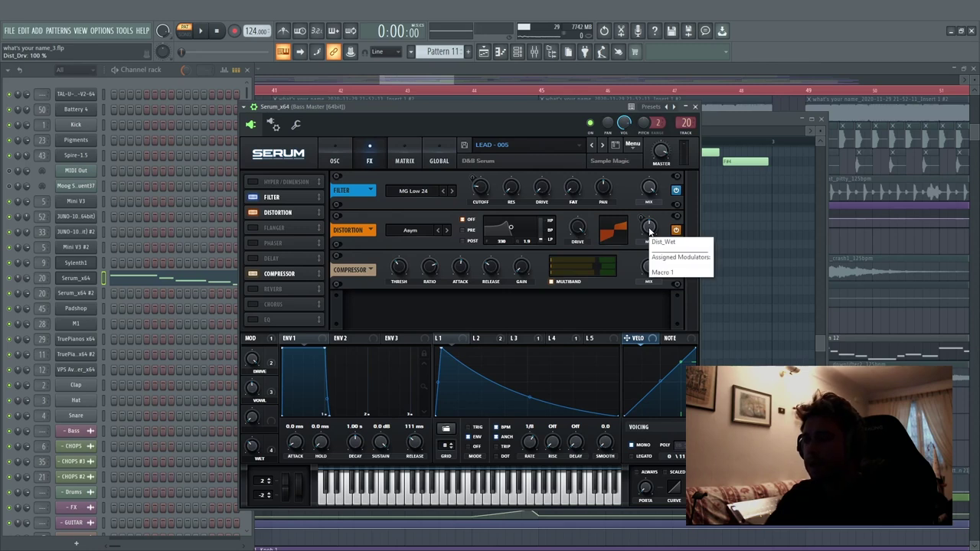
pyautogui.click(620, 290)
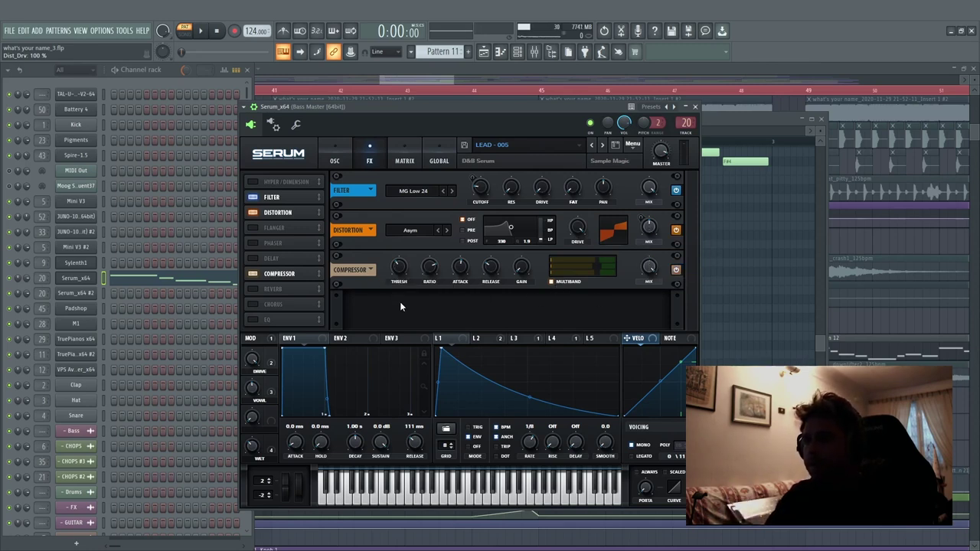
# Show the Bass Master mixer track and examine the low cut band in its FabFilter Pro-Q 3
pyautogui.press('F9')
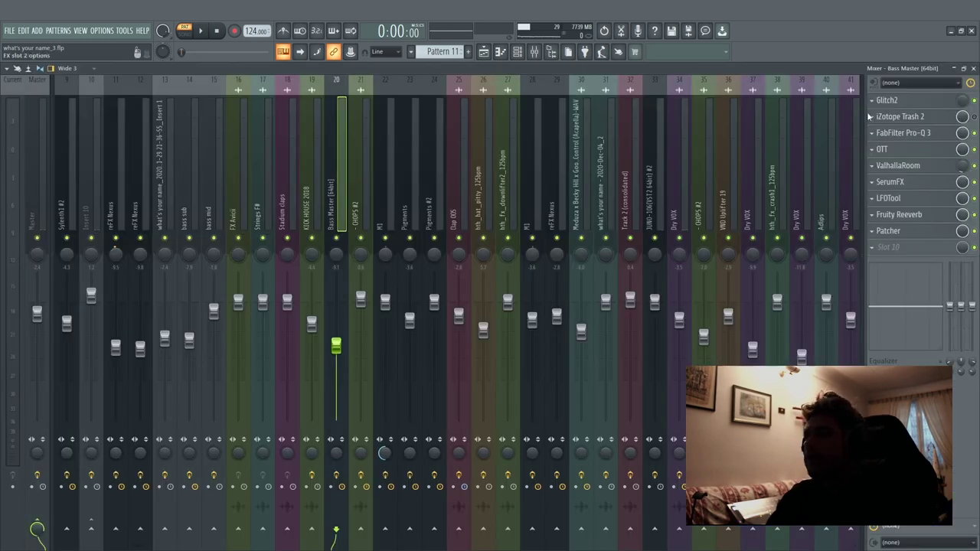
pyautogui.click(934, 134)
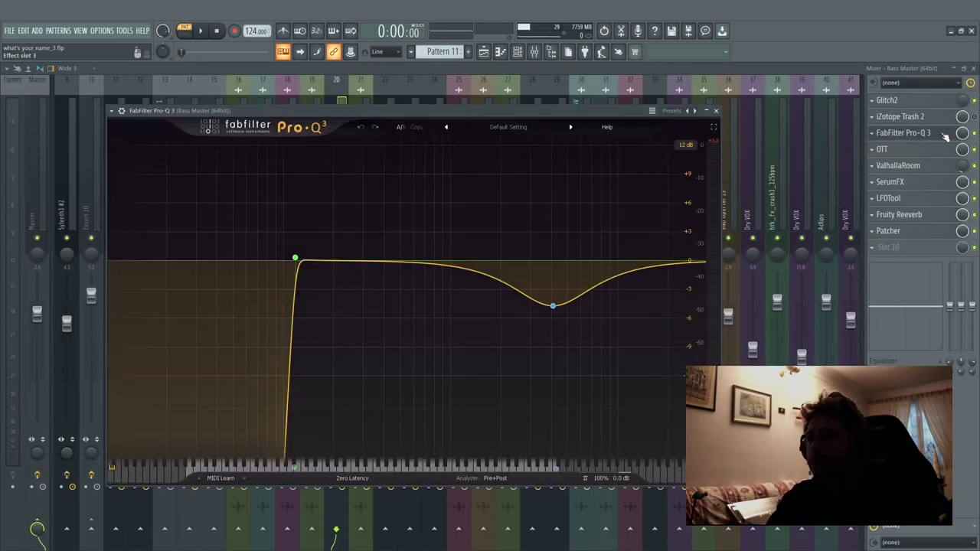
pyautogui.click(296, 259)
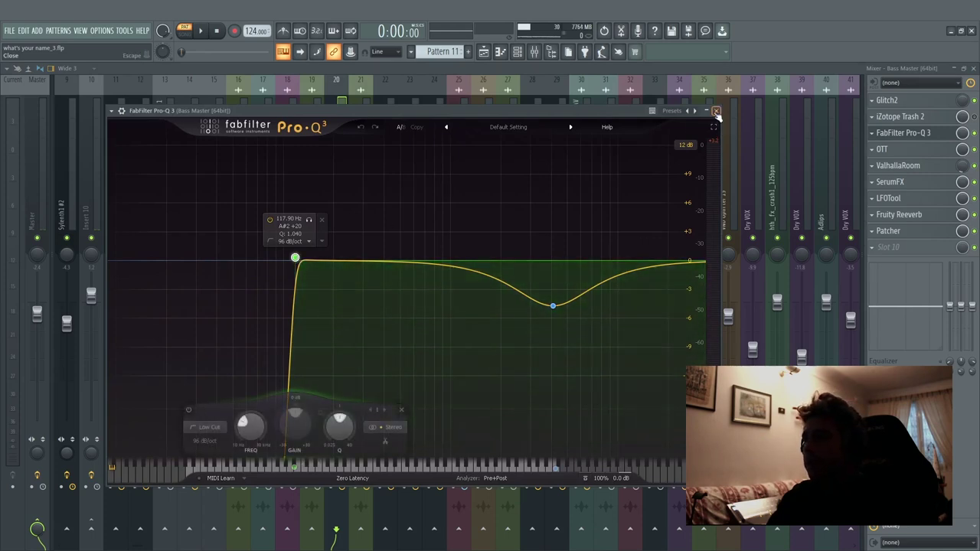
pyautogui.click(908, 133)
# Examine the OTT, ValhallaRoom, SerumFX, LFOTool and Fruity Reeverb effects on the Bass Master track
pyautogui.click(911, 150)
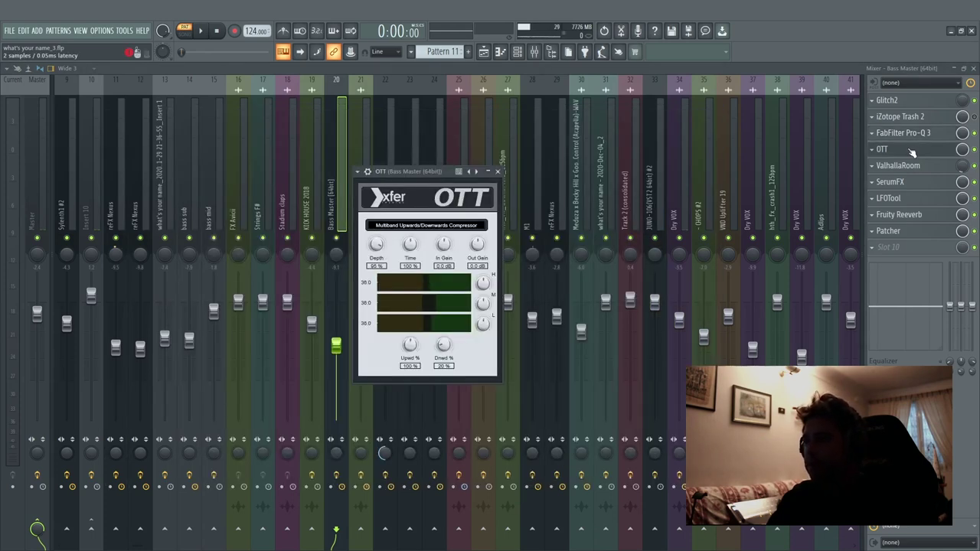
pyautogui.click(911, 165)
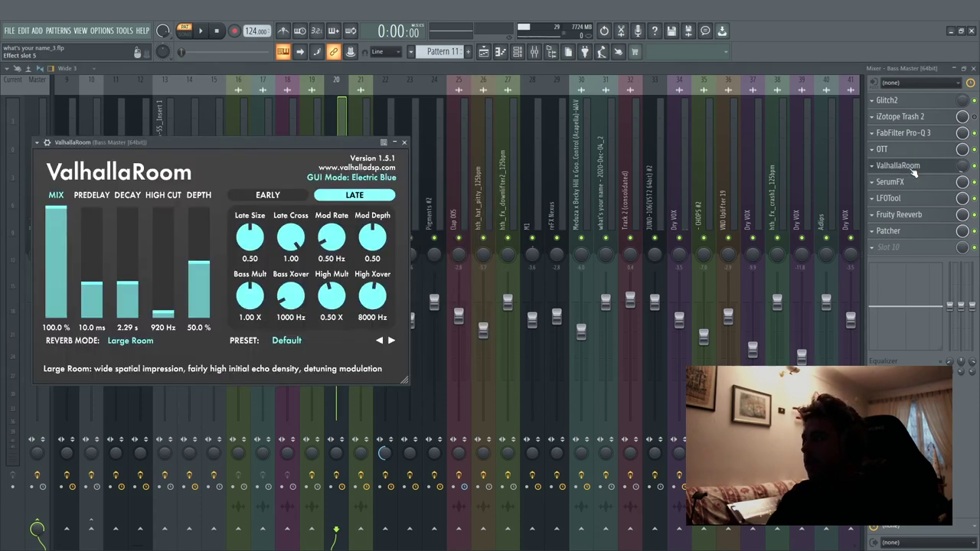
pyautogui.click(919, 182)
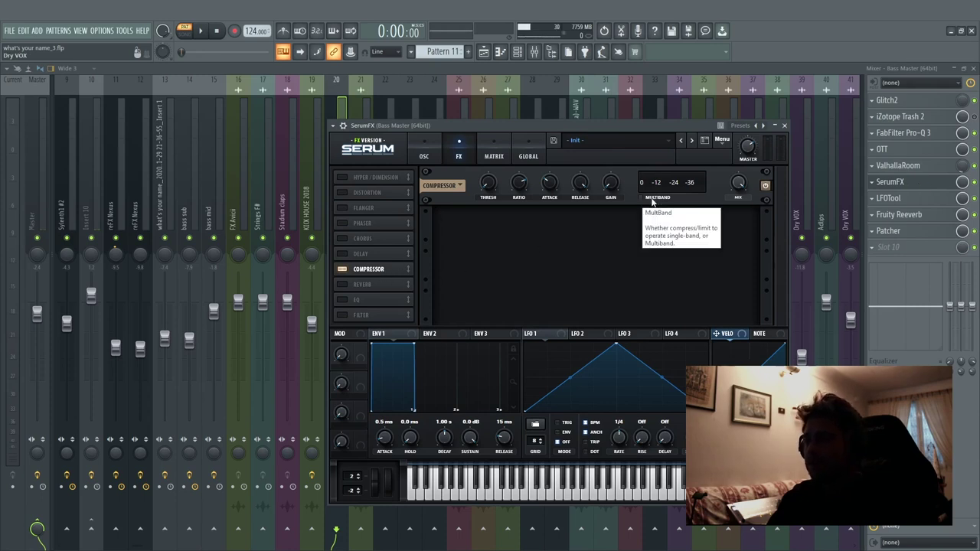
pyautogui.click(786, 126)
pyautogui.click(897, 201)
pyautogui.click(908, 215)
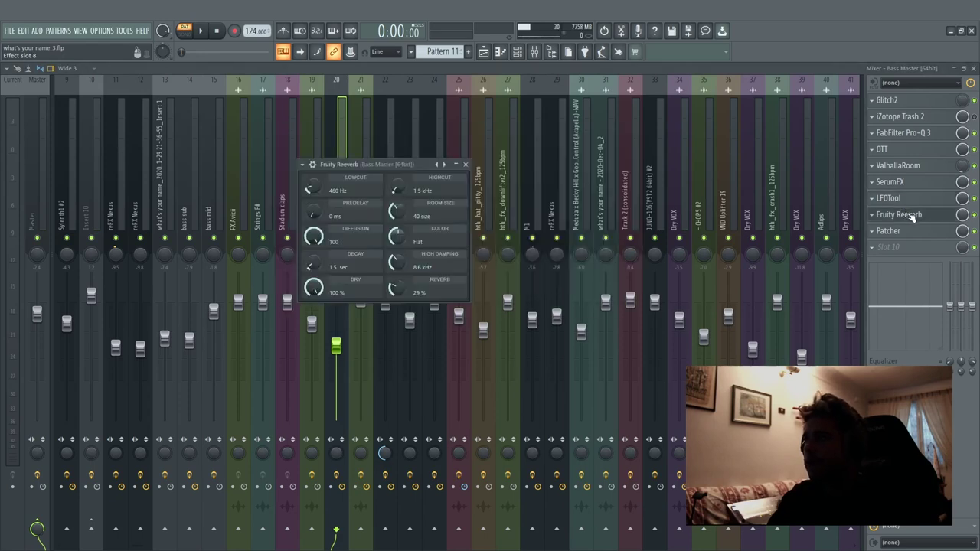
# Open Patcher on the Bass Master track, audition its Knob 1 with Pattern 11 and move its window to mid-screen
pyautogui.click(913, 232)
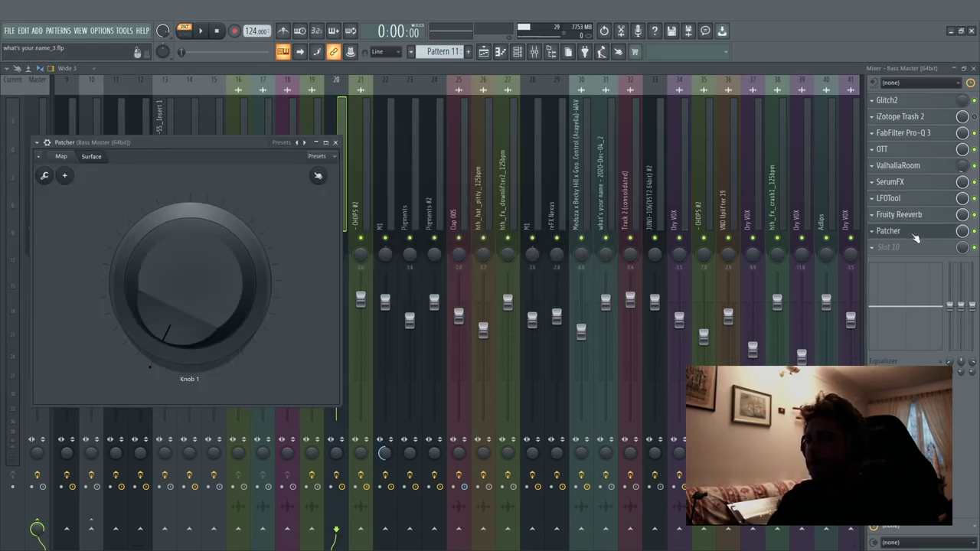
pyautogui.press('space')
pyautogui.moveTo(182, 315)
pyautogui.mouseDown()
pyautogui.moveTo(182, 174)
pyautogui.moveTo(182, 314)
pyautogui.mouseUp()
pyautogui.press('space')
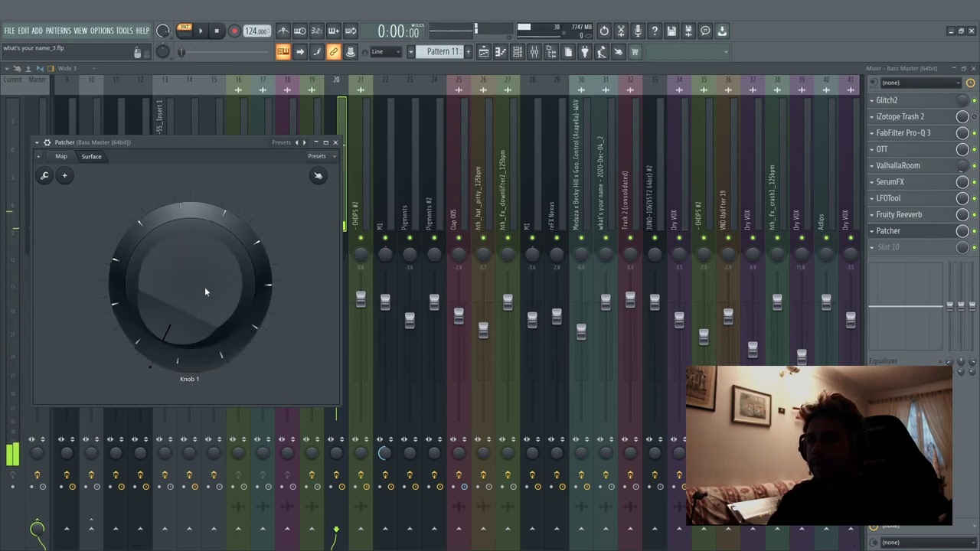
pyautogui.moveTo(154, 145); pyautogui.dragTo(395, 161)
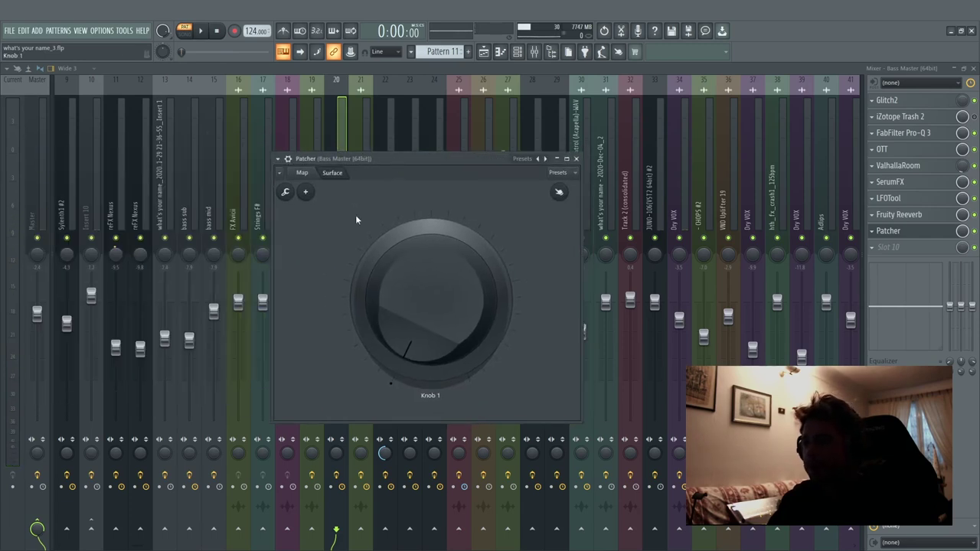
pyautogui.moveTo(429, 159)
pyautogui.mouseDown()
pyautogui.moveTo(468, 160)
pyautogui.moveTo(438, 155)
pyautogui.mouseUp()
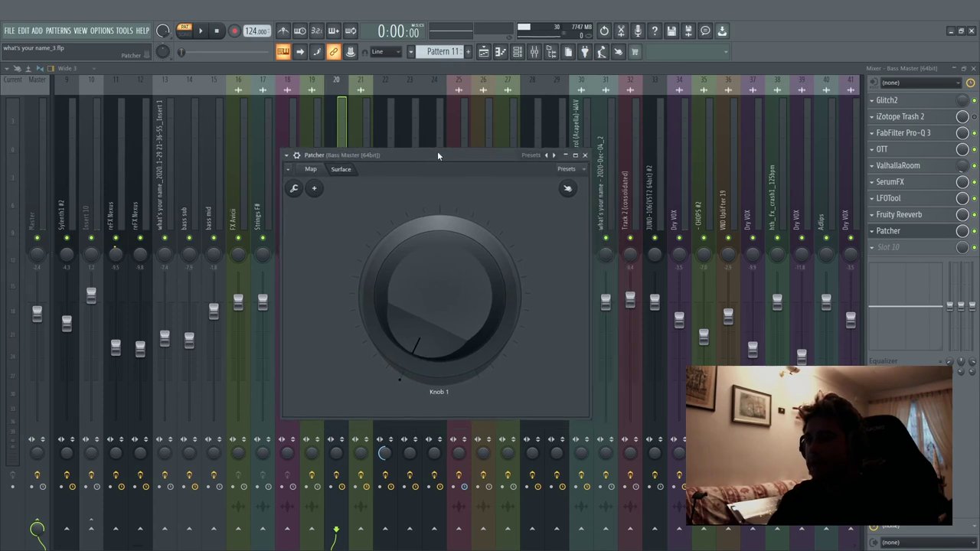
# Examine Patcher's map, including the mix in FabFilter Pro-R and the low cut frequency in FabFilter Pro-Q 3
pyautogui.click(312, 169)
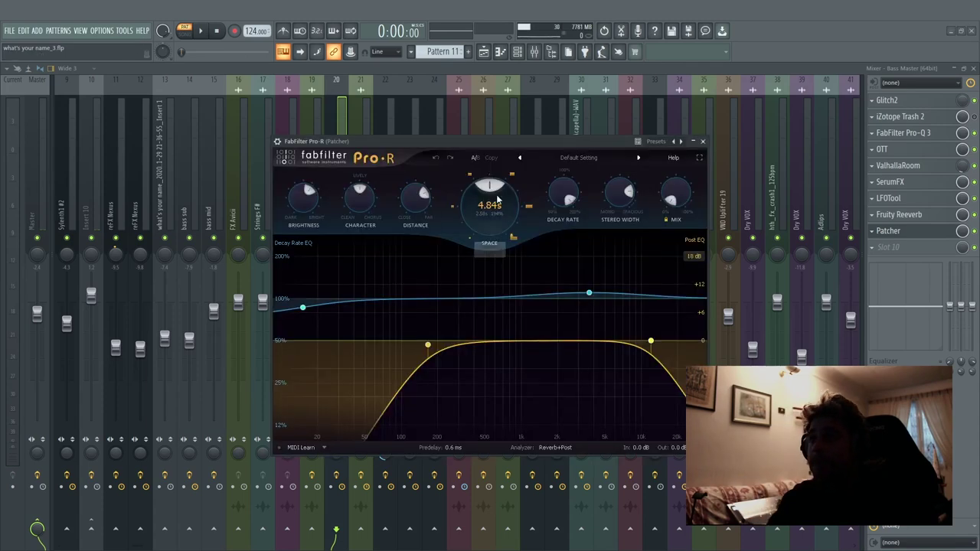
pyautogui.moveTo(510, 142); pyautogui.dragTo(719, 115)
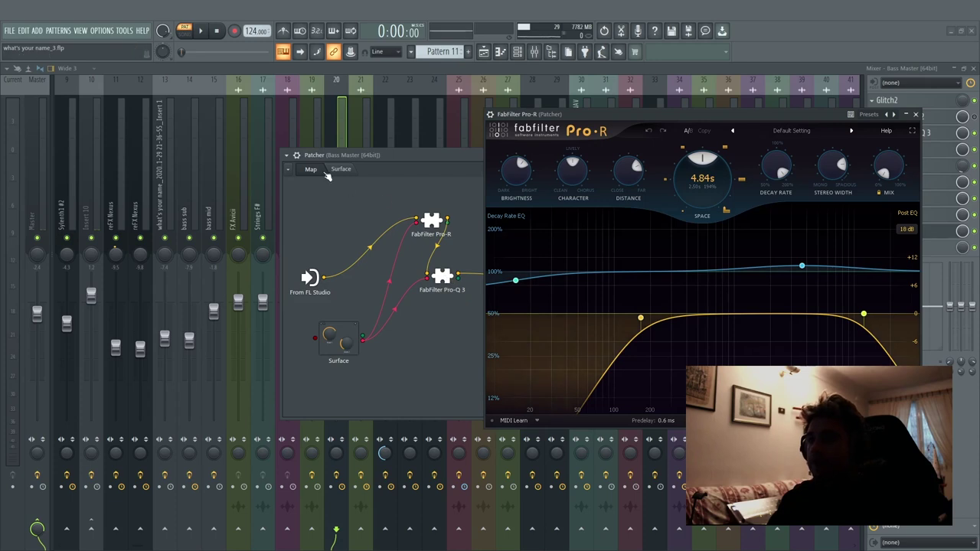
pyautogui.moveTo(893, 175)
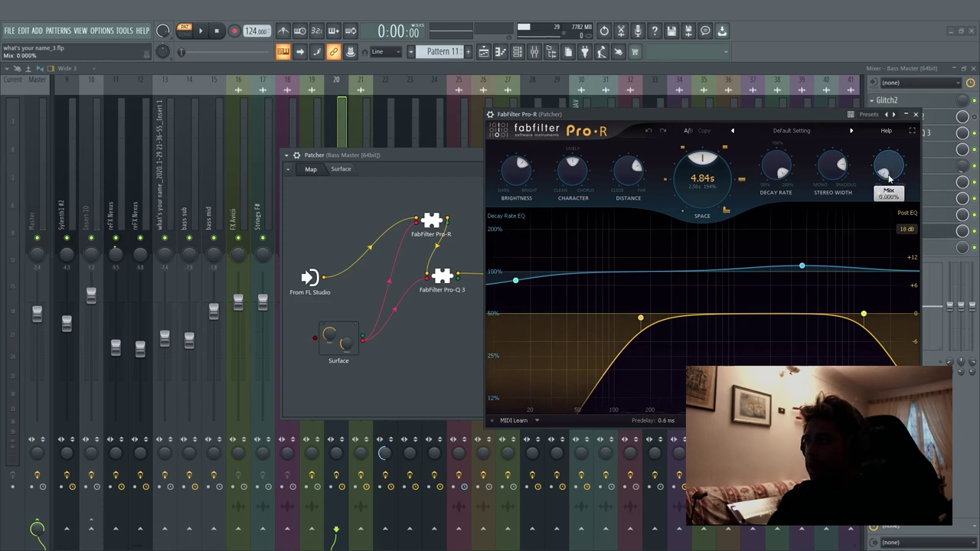
pyautogui.click(916, 114)
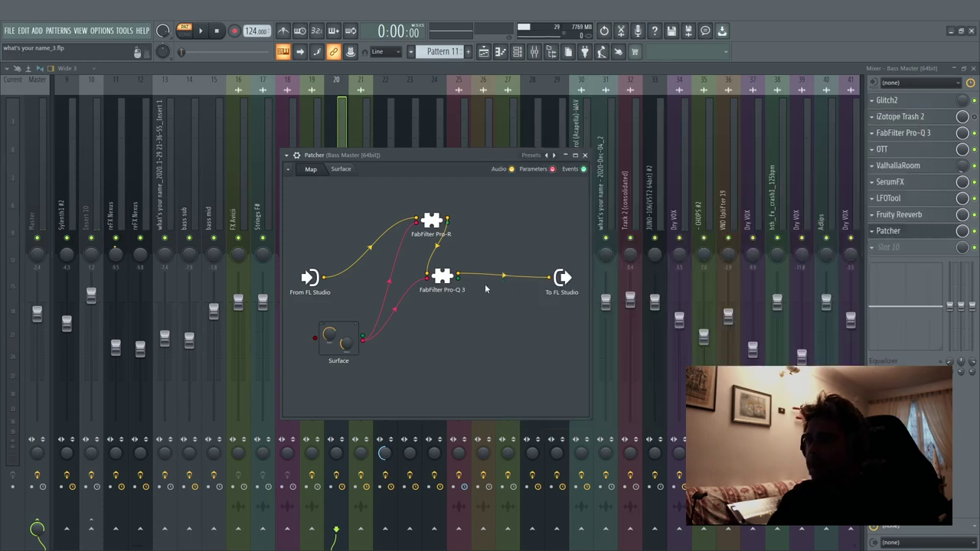
pyautogui.doubleClick(442, 276)
pyautogui.click(193, 262)
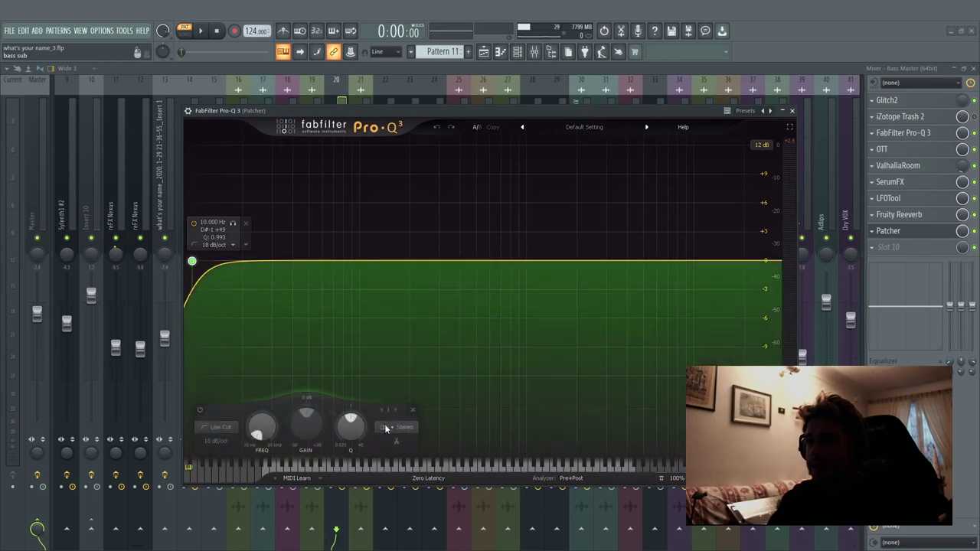
pyautogui.moveTo(261, 433)
pyautogui.mouseDown()
pyautogui.moveTo(252, 295)
pyautogui.moveTo(241, 437)
pyautogui.mouseUp()
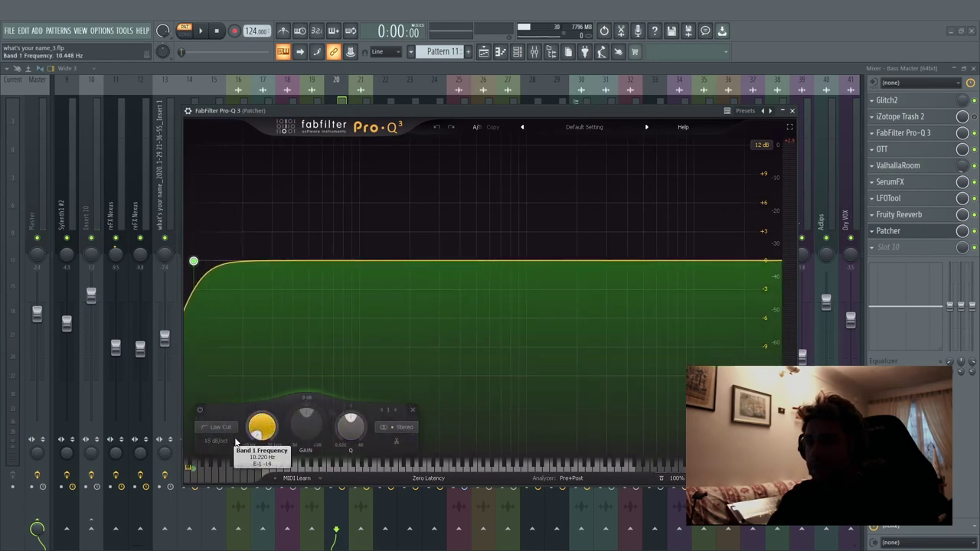
pyautogui.click(791, 111)
# Turn Knob 1 on Patcher's surface up to just past halfway while Pattern 11 plays
pyautogui.click(342, 169)
pyautogui.press('space')
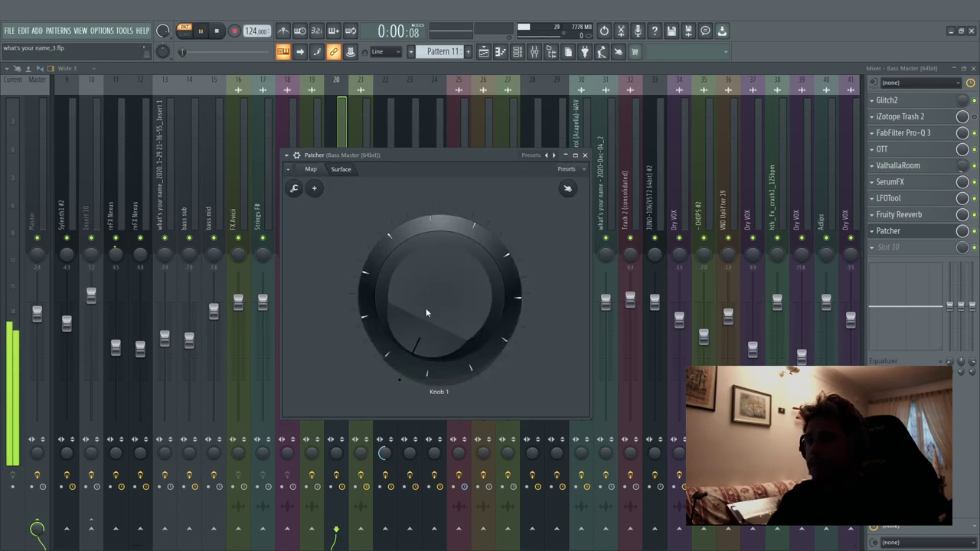
pyautogui.moveTo(425, 307); pyautogui.dragTo(426, 276)
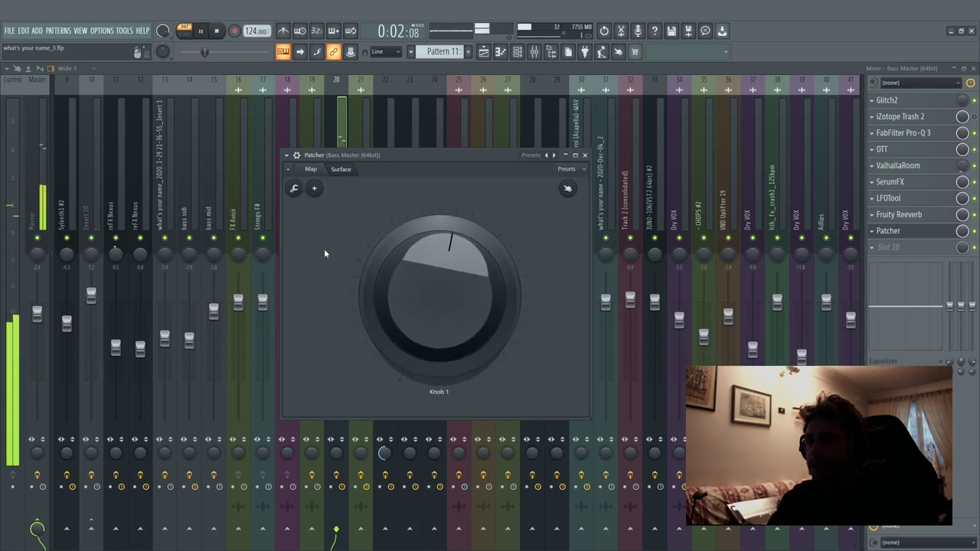
# Check how Knob 1 affects FabFilter Pro-R and Pro-Q 3 in the map, then stop playback and close Patcher
pyautogui.click(310, 169)
pyautogui.doubleClick(431, 223)
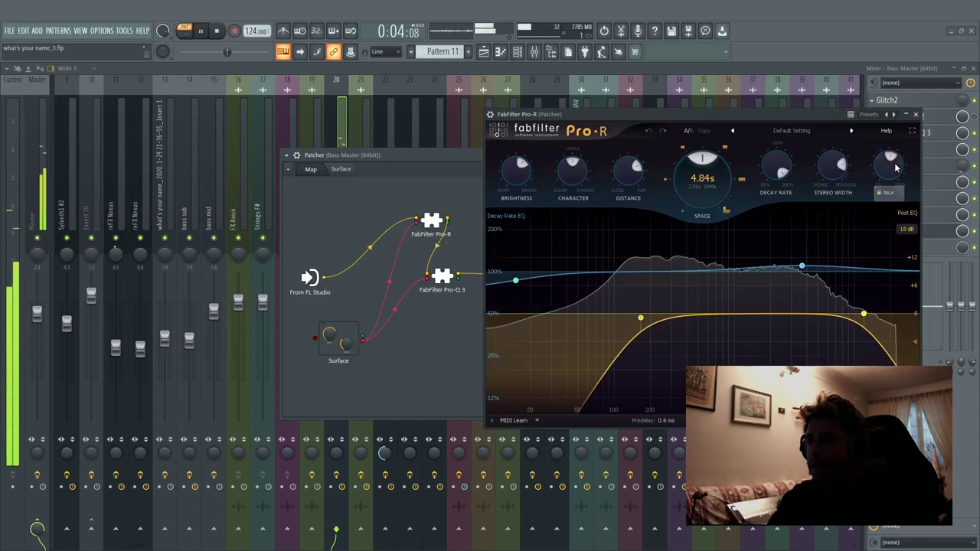
pyautogui.click(916, 114)
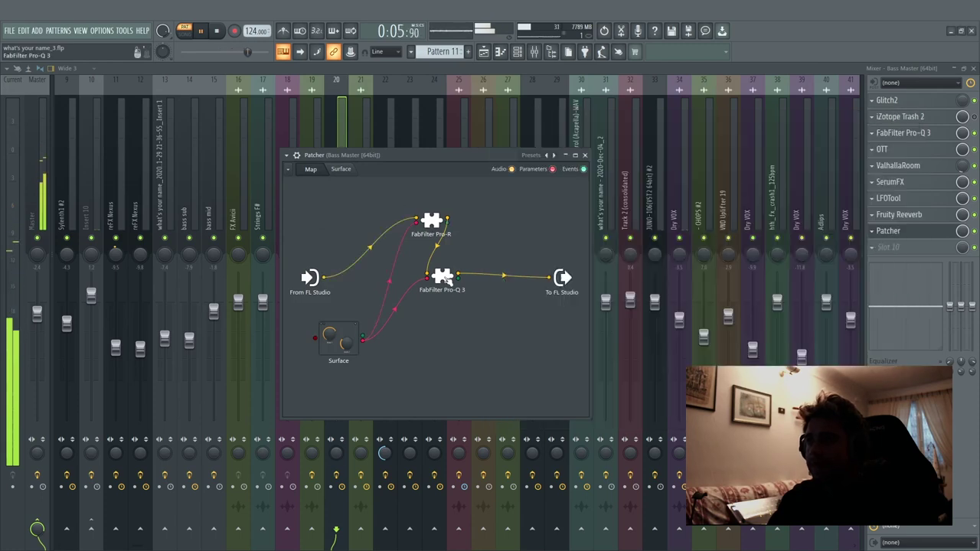
pyautogui.doubleClick(440, 277)
pyautogui.click(791, 111)
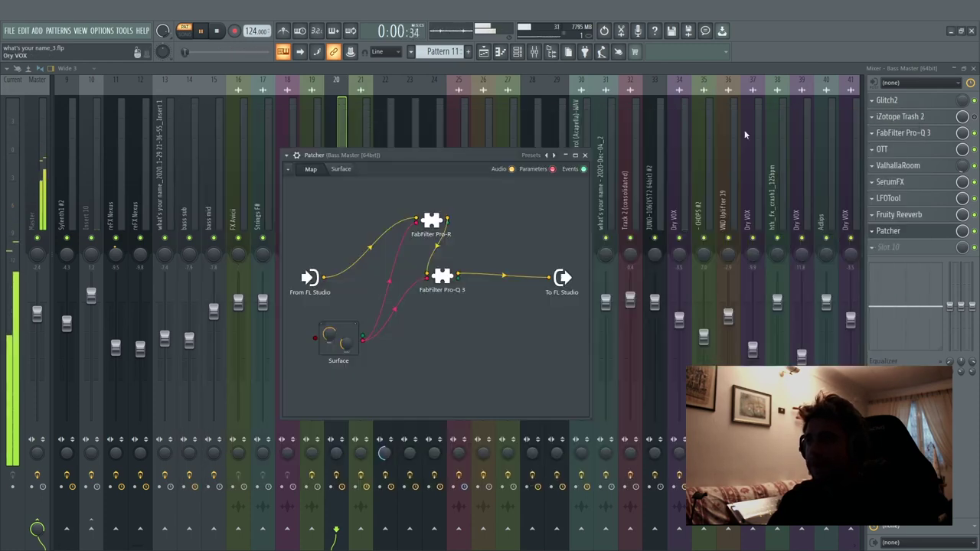
pyautogui.press('space')
pyautogui.click(585, 154)
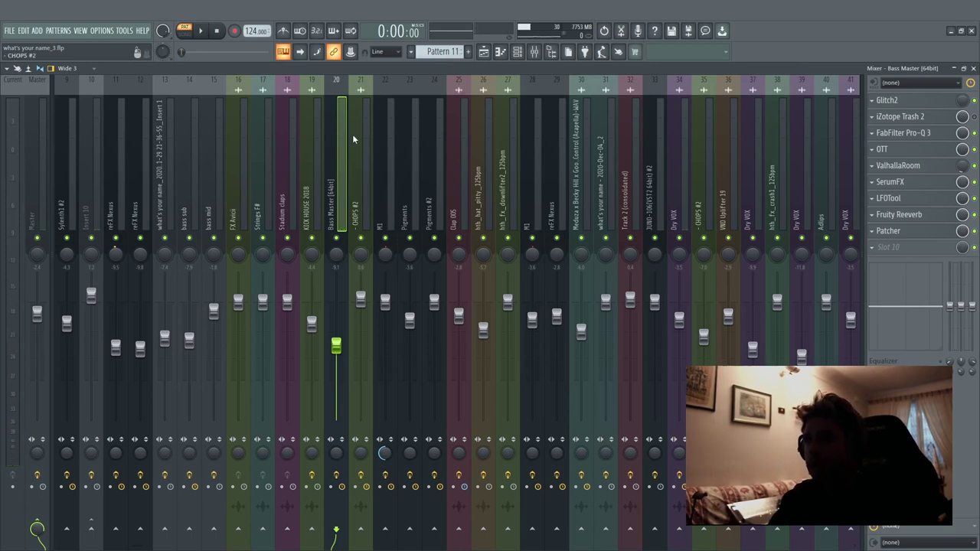
# Solo the kick on Track 34, play it, and inspect the Kick sample's channel settings before closing them
pyautogui.press('F5')
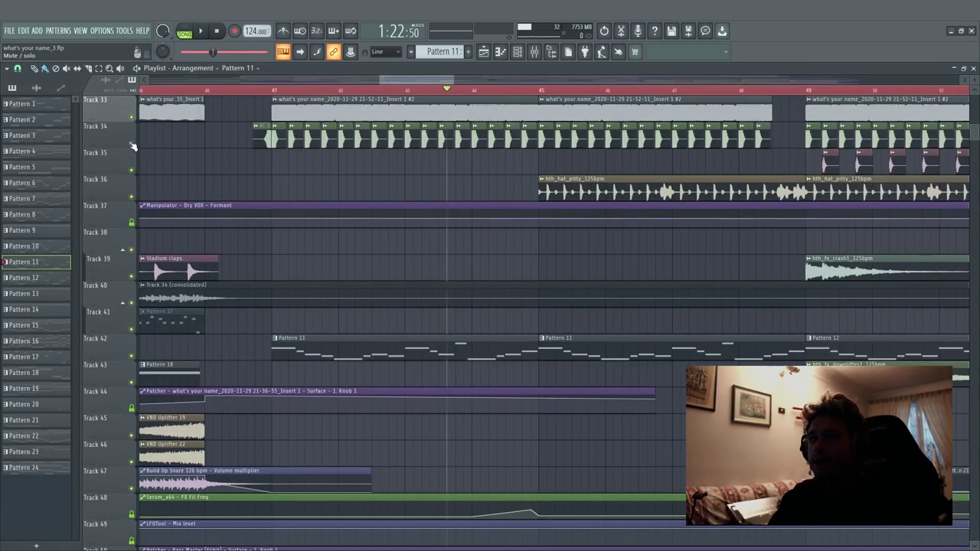
pyautogui.rightClick(131, 145)
pyautogui.press('space')
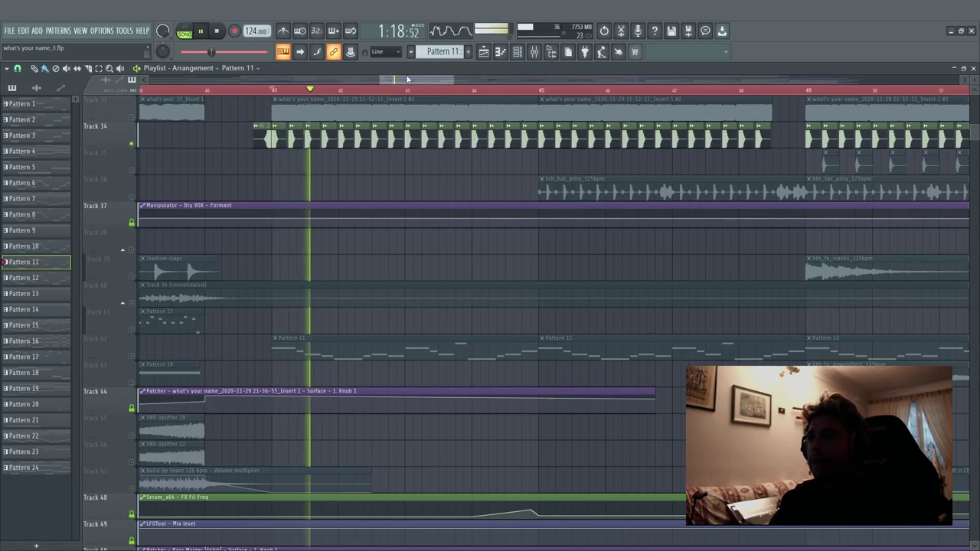
pyautogui.doubleClick(392, 138)
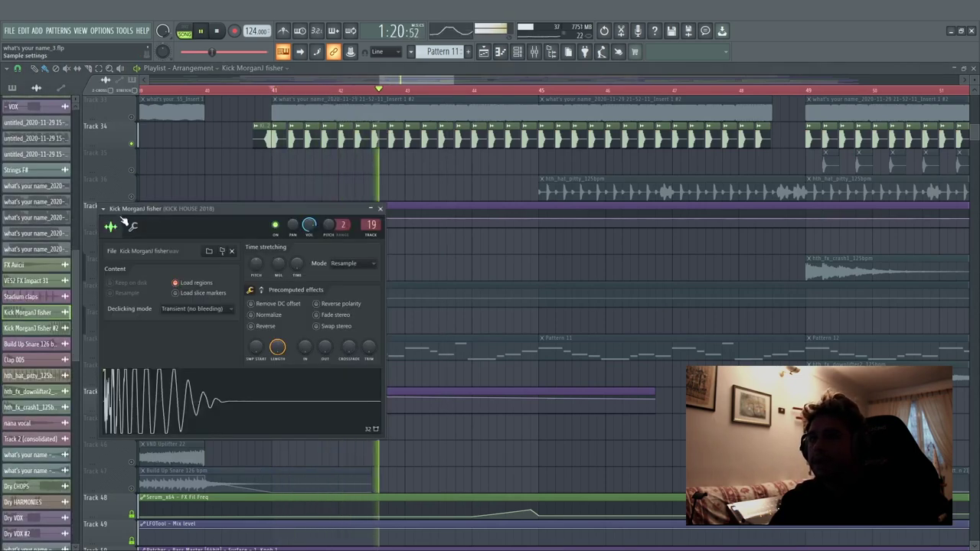
pyautogui.moveTo(198, 210); pyautogui.dragTo(305, 197)
pyautogui.press('space')
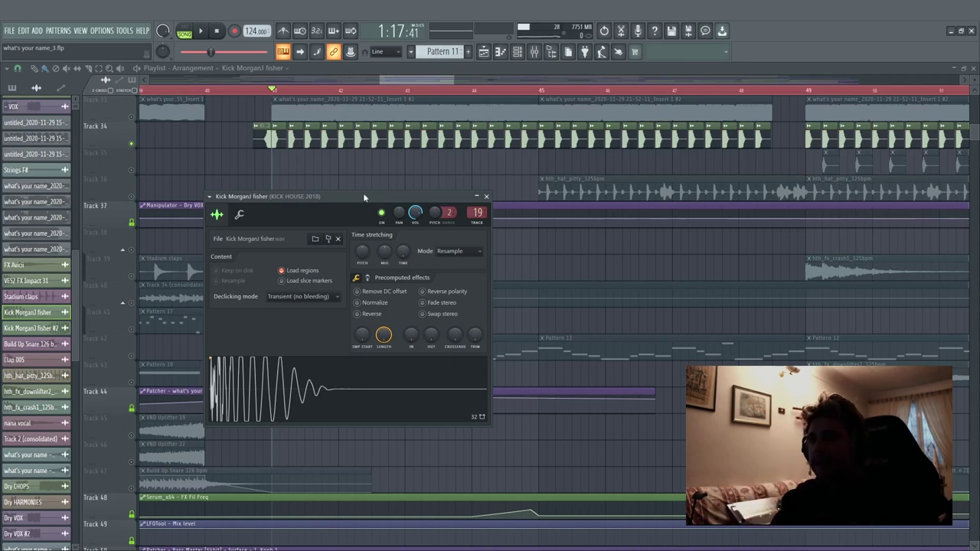
pyautogui.click(487, 197)
# Audition the soloed hth_hat_pitty_125bpm loop on Track 36 from bar 45
pyautogui.moveTo(411, 81); pyautogui.dragTo(424, 82)
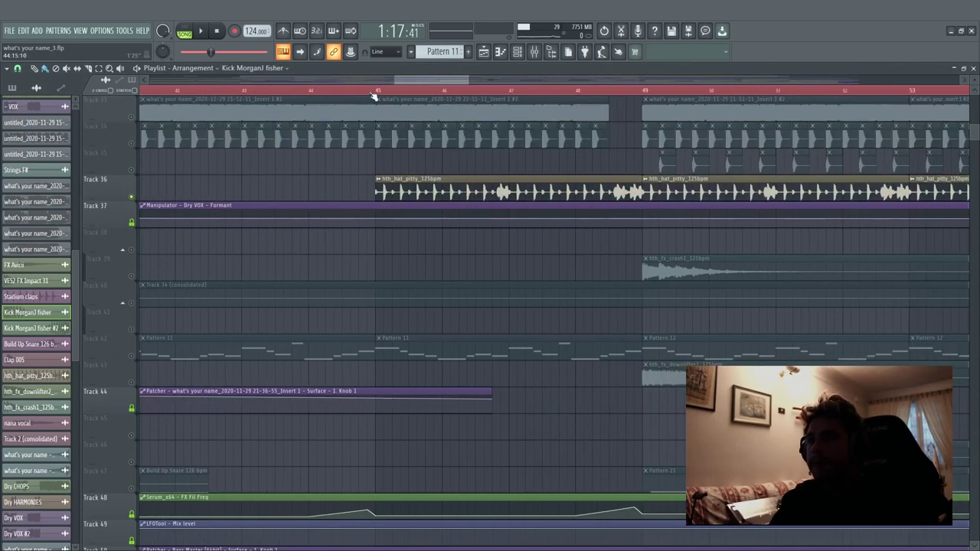
pyautogui.click(374, 91)
pyautogui.moveTo(440, 81); pyautogui.dragTo(460, 82)
pyautogui.press('space')
pyautogui.press('space')
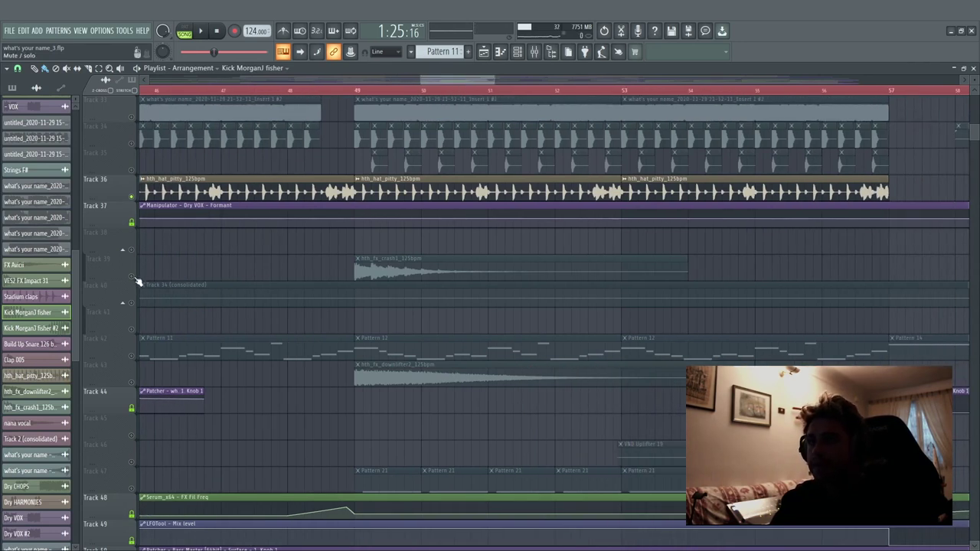
# Add the crash on Track 39, the downlifter on Track 43 and the claps on Track 35 to the playback from bar 49
pyautogui.click(134, 277)
pyautogui.press('space')
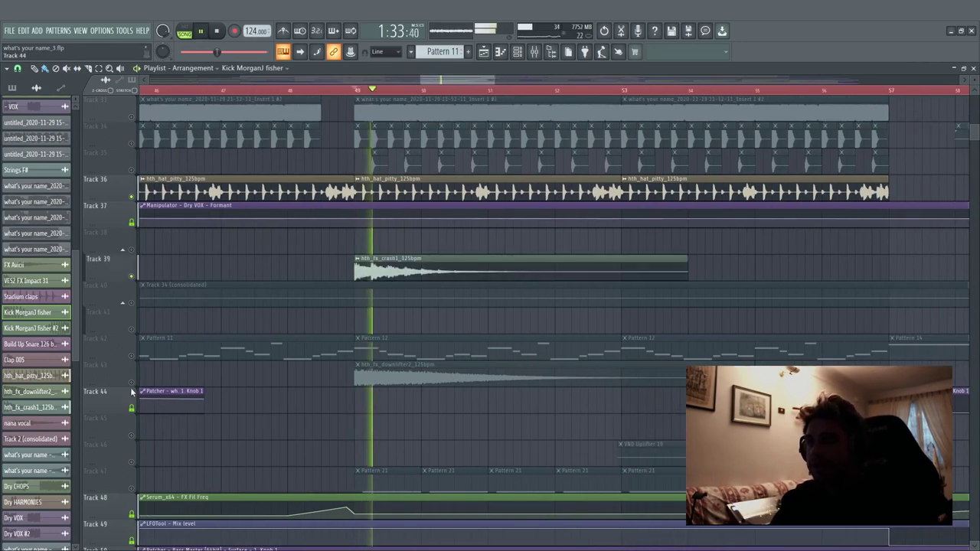
pyautogui.press('space')
pyautogui.click(132, 383)
pyautogui.press('space')
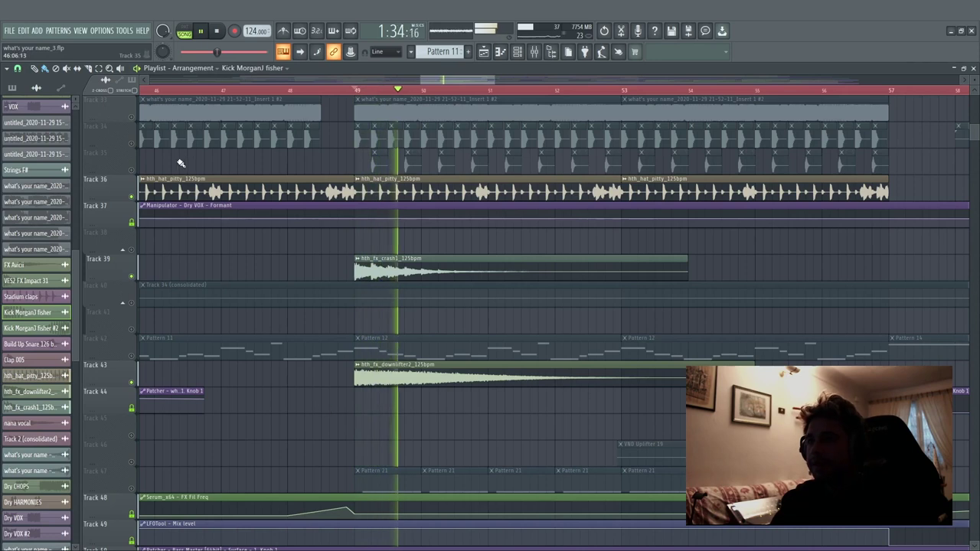
pyautogui.click(132, 171)
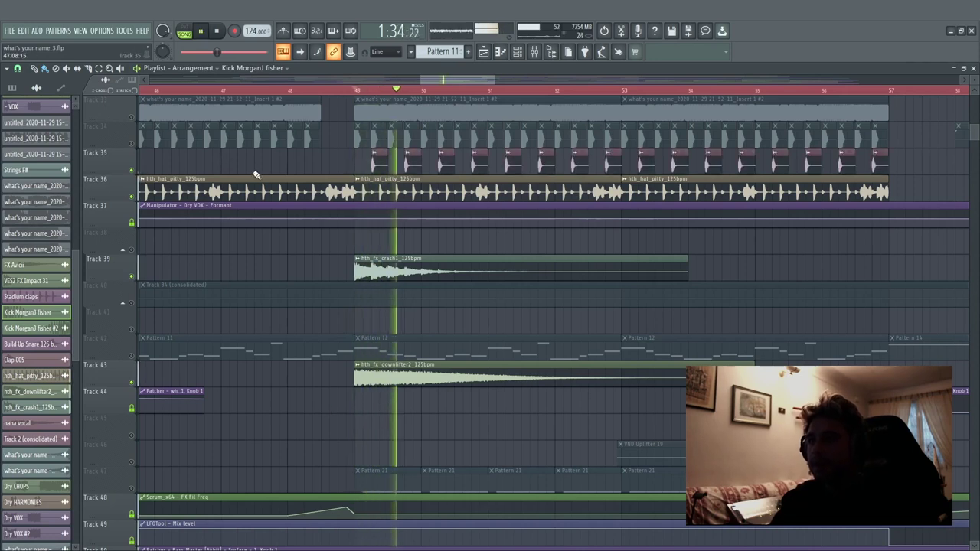
# Enable Track 47 with Pattern 21, then solo it and play it from bar 49
pyautogui.scroll(-3, 332, 263)
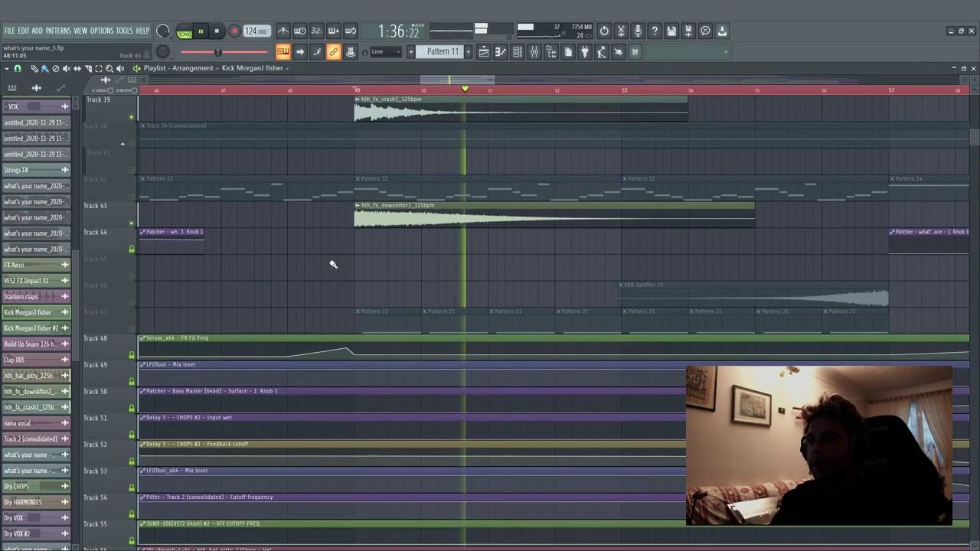
pyautogui.press('space')
pyautogui.click(131, 330)
pyautogui.press('space')
pyautogui.press('space')
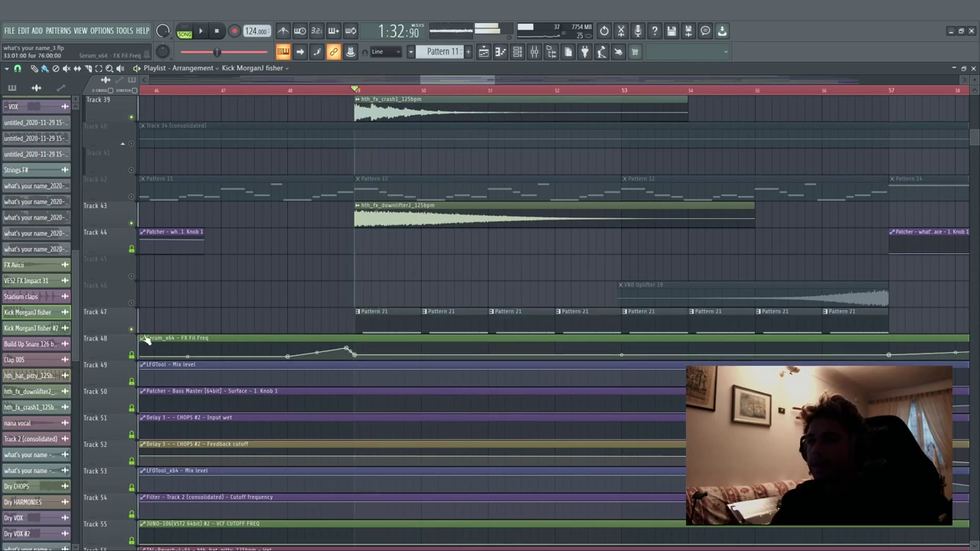
pyautogui.rightClick(131, 329)
pyautogui.press('space')
# View the Battery 4 instrument with its VND Open Hihat 066 sample, then close it
pyautogui.click(518, 53)
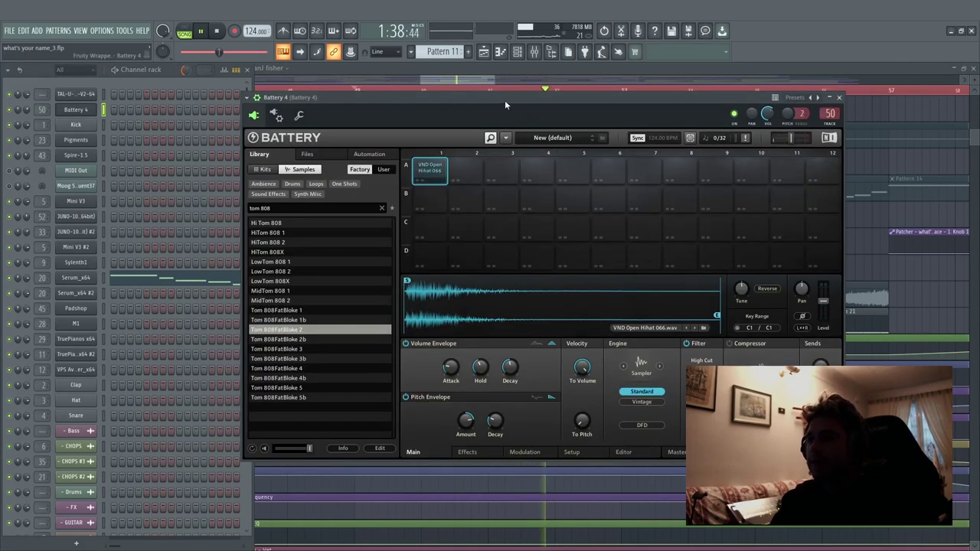
pyautogui.moveTo(504, 99); pyautogui.dragTo(416, 103)
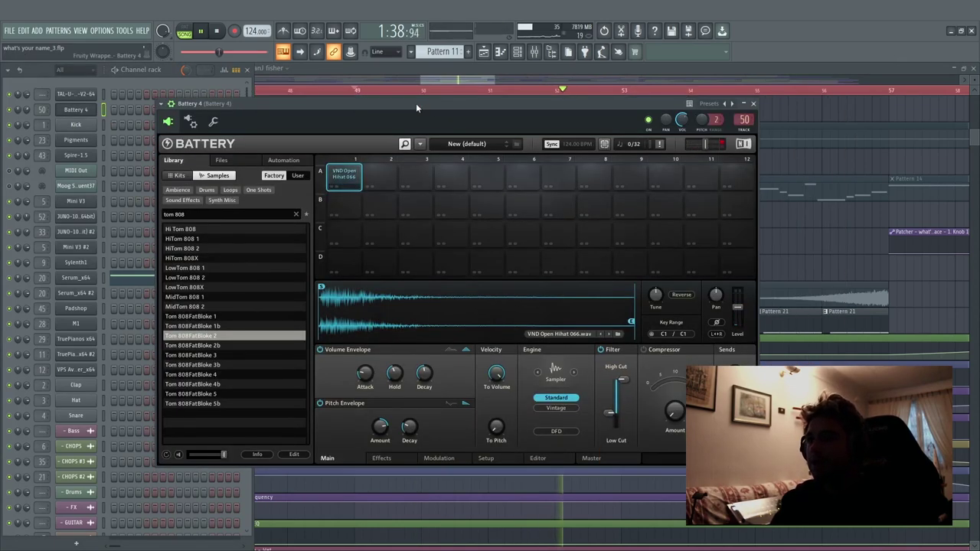
pyautogui.click(754, 102)
pyautogui.press('F6')
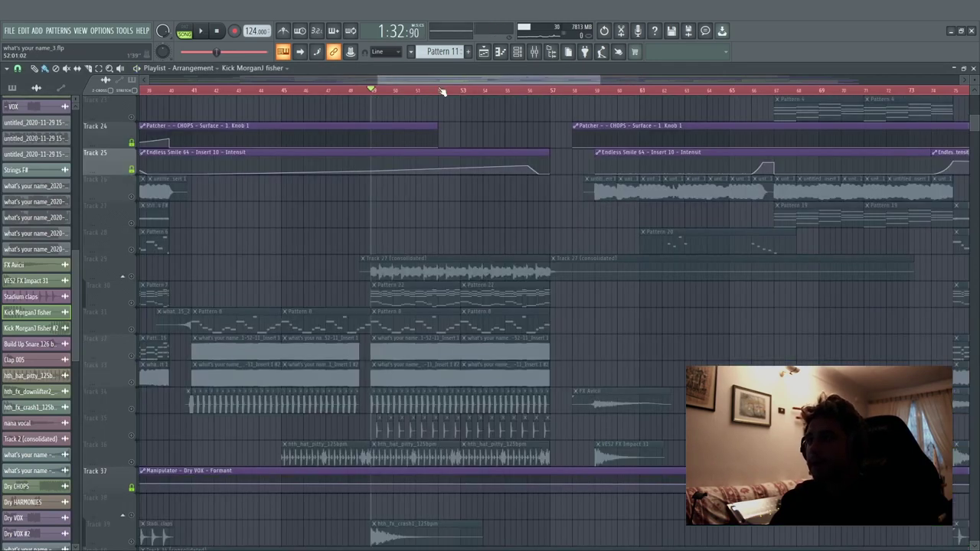
# Solo the Track 27 (consolidated) audio on Track 29 and audition it from bar 49
pyautogui.keyDown('ctrl'); pyautogui.scroll(3, 441, 91); pyautogui.keyUp('ctrl')
pyautogui.click(134, 276)
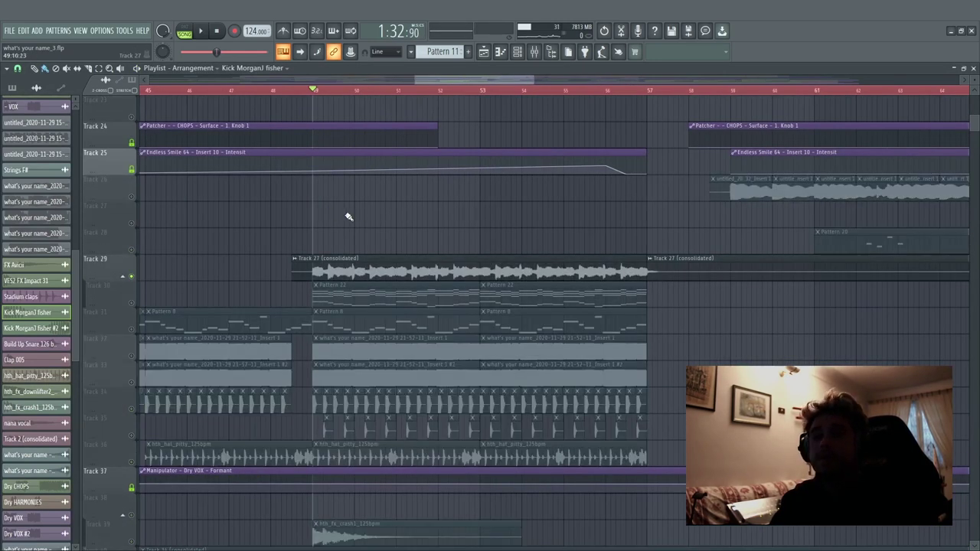
pyautogui.press('space')
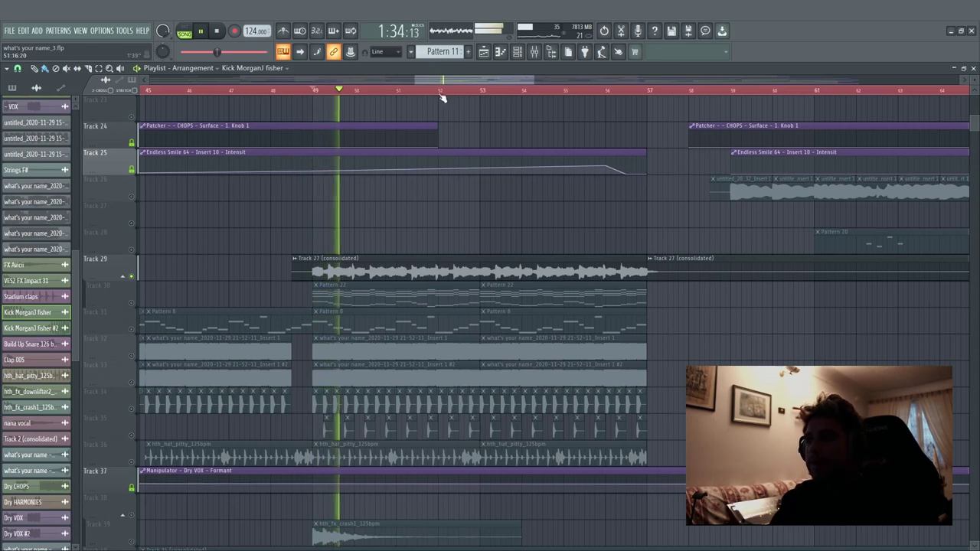
pyautogui.press('space')
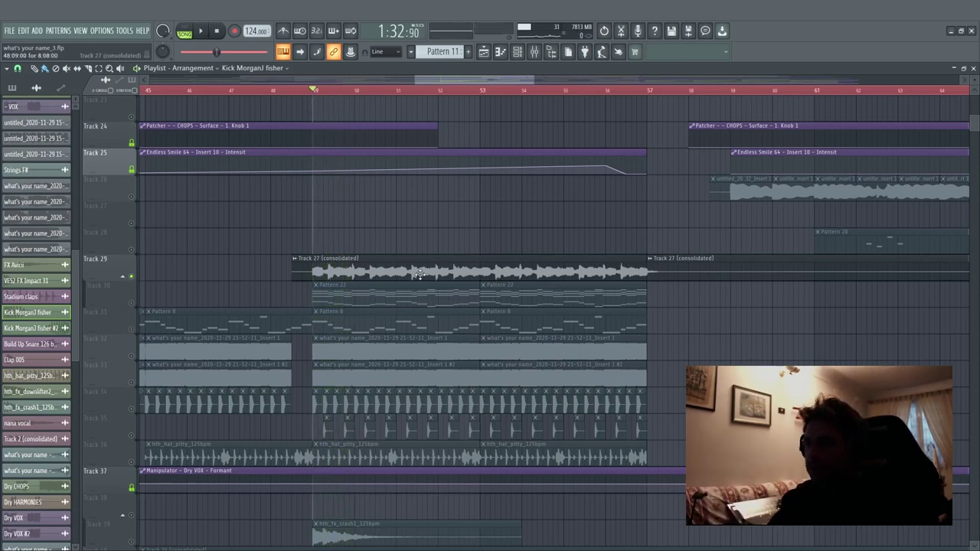
# Check the mixer track of the Track 27 (consolidated) clip during brief playback, then return to the playlist
pyautogui.doubleClick(419, 274)
pyautogui.click(325, 183)
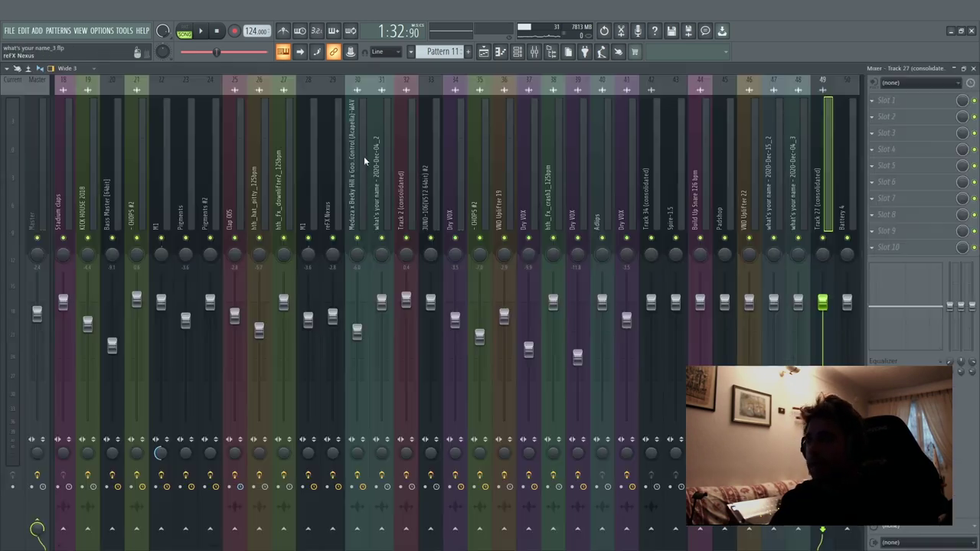
pyautogui.press('space')
pyautogui.press('space')
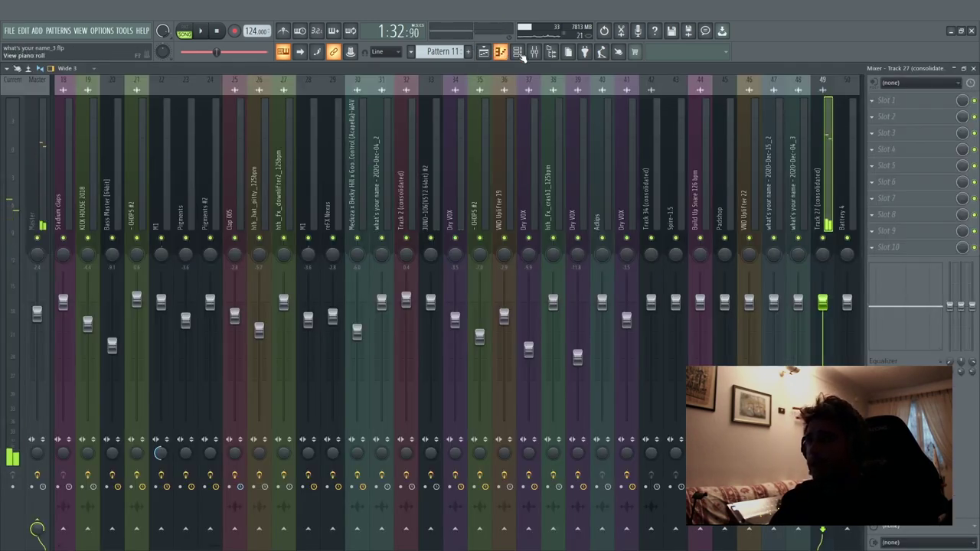
pyautogui.click(518, 52)
pyautogui.click(496, 50)
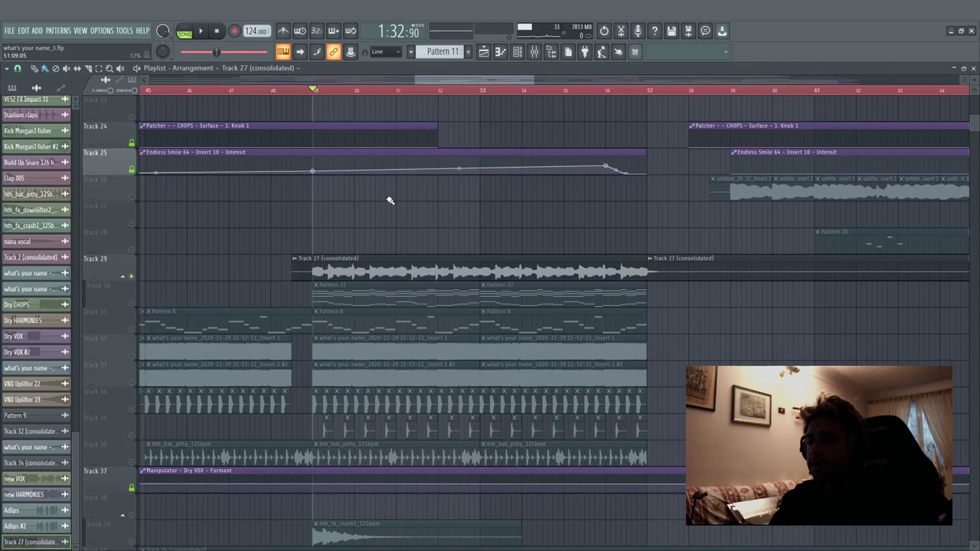
# Select Pattern 22 and play it on its own in pattern mode
pyautogui.click(367, 302)
pyautogui.click(186, 32)
pyautogui.press('space')
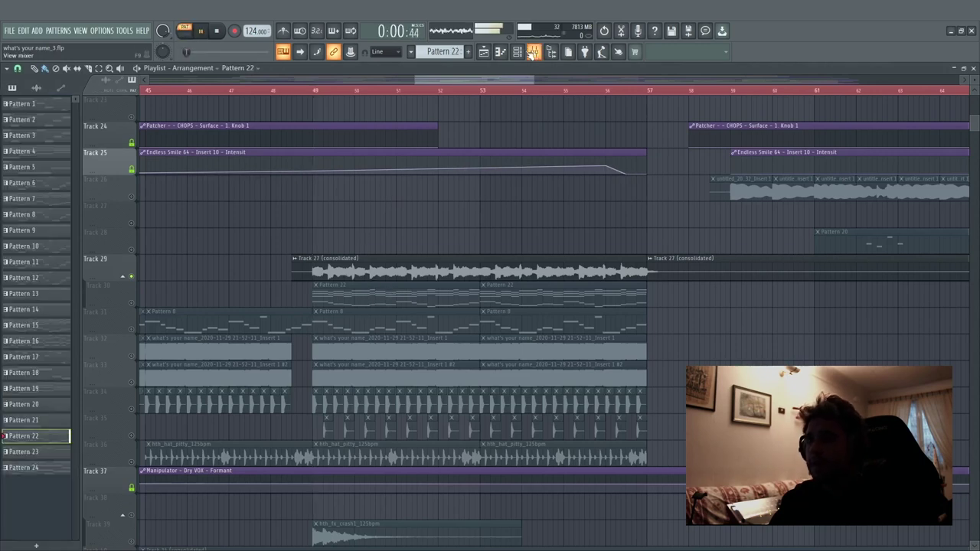
# Show the effect chains of the M1 and reFX Nexus mixer tracks used by Pattern 22
pyautogui.click(535, 52)
pyautogui.click(315, 149)
pyautogui.press('space')
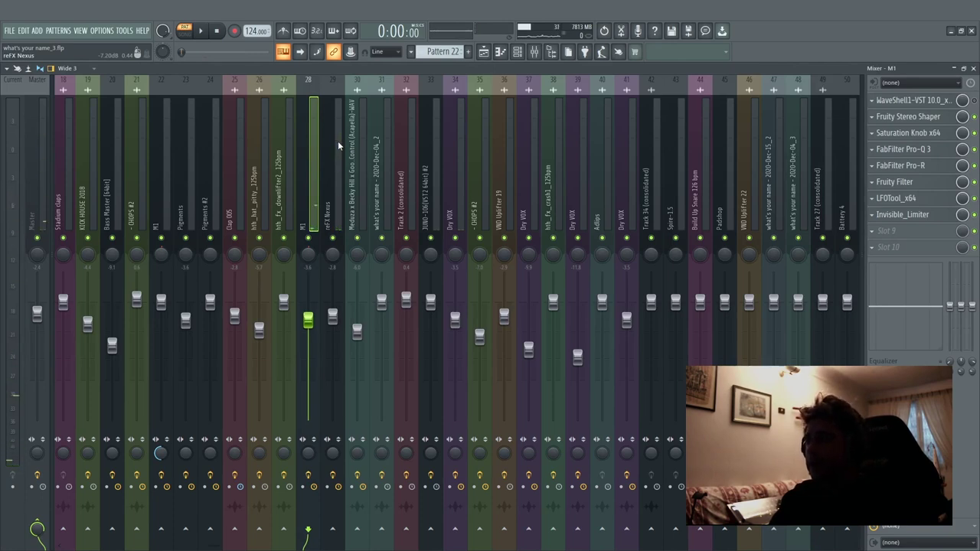
pyautogui.click(337, 141)
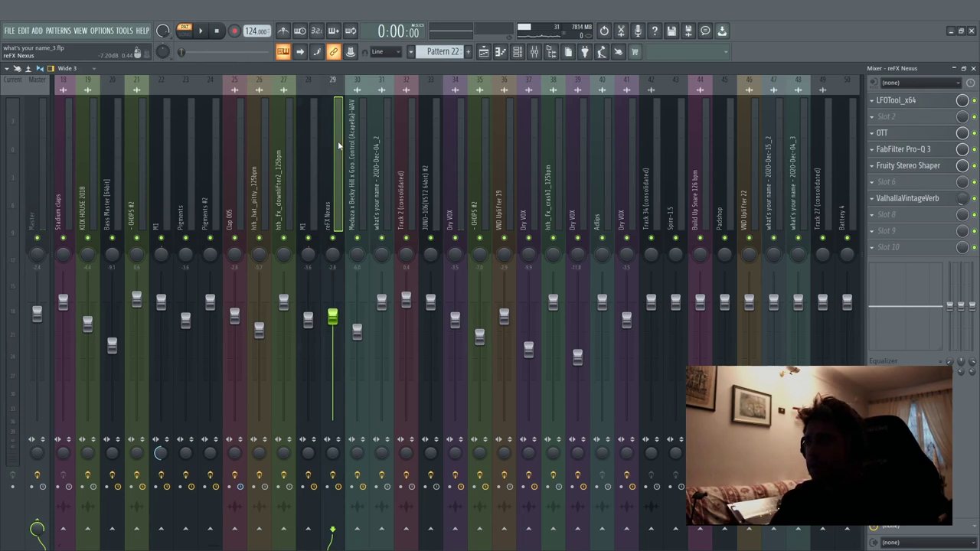
pyautogui.press('space')
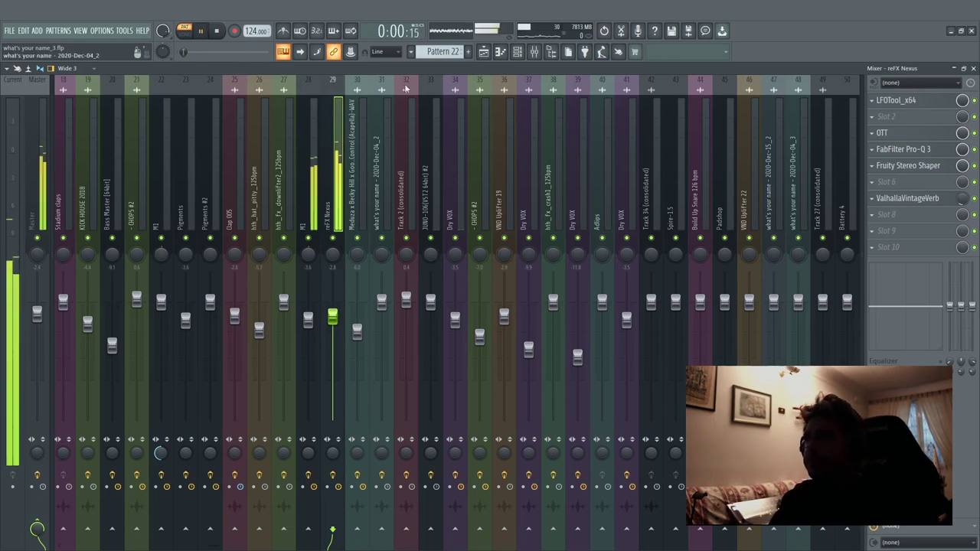
# Play the full arrangement from bar 49 with the solo cleared, and look over its tracks
pyautogui.click(485, 51)
pyautogui.click(314, 90)
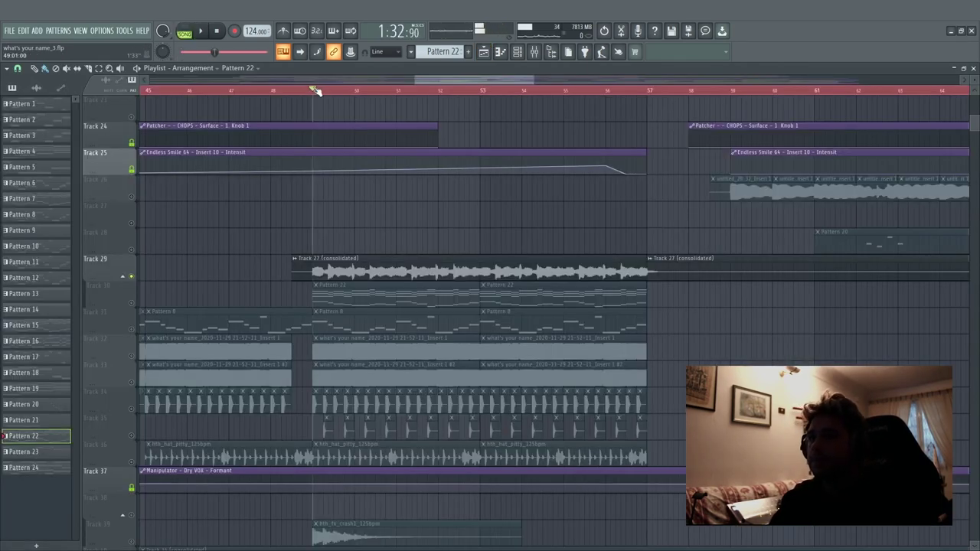
pyautogui.scroll(12, 225, 225)
pyautogui.press('space')
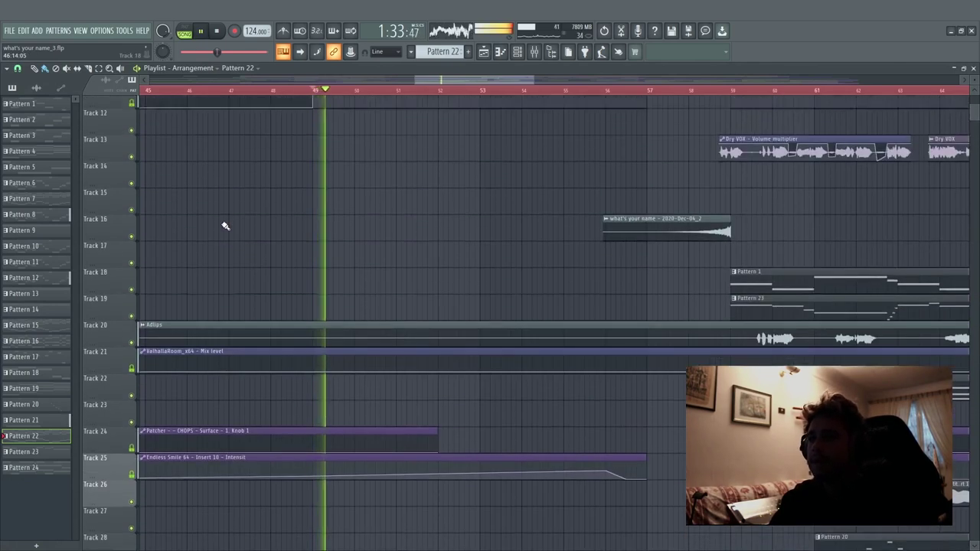
pyautogui.scroll(-9, 252, 218)
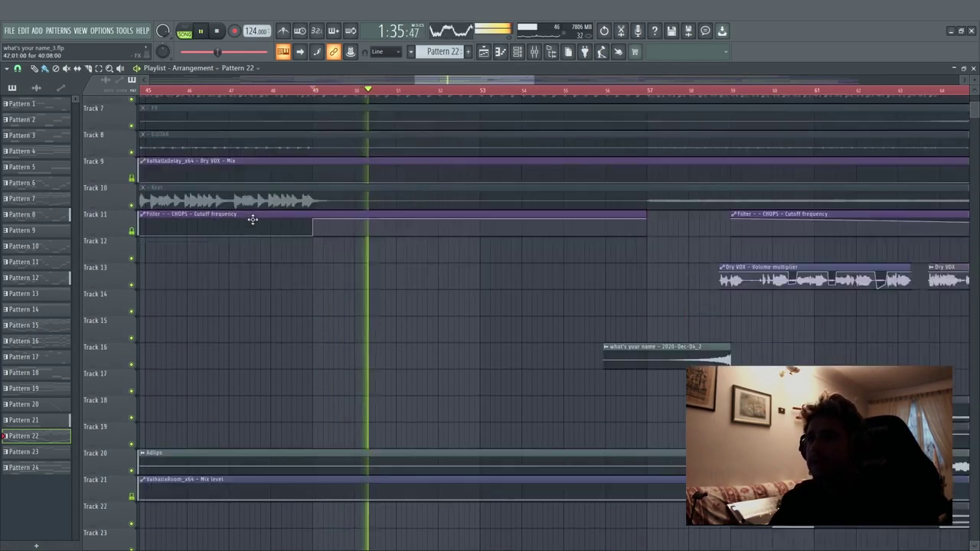
pyautogui.scroll(-4, 359, 148)
pyautogui.scroll(-3, 460, 89)
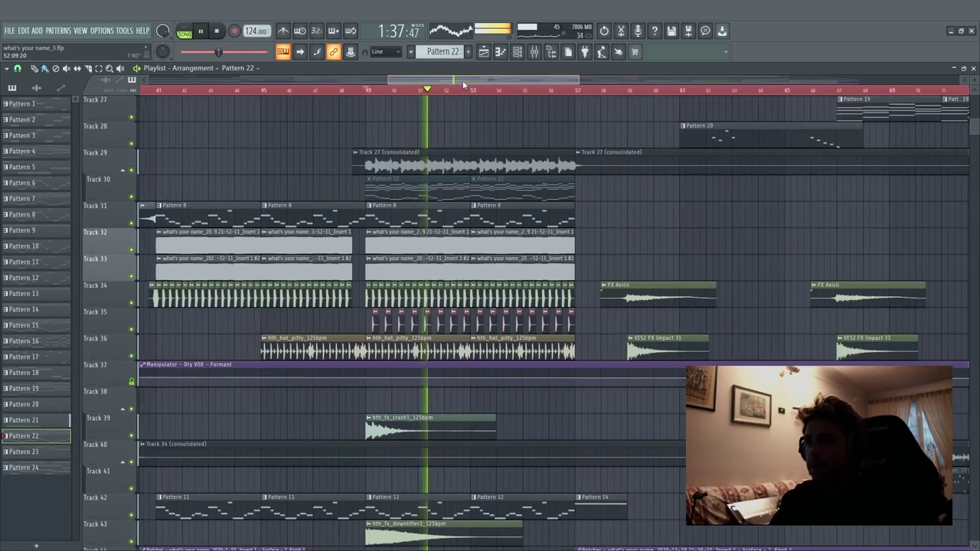
pyautogui.scroll(-3, 442, 165)
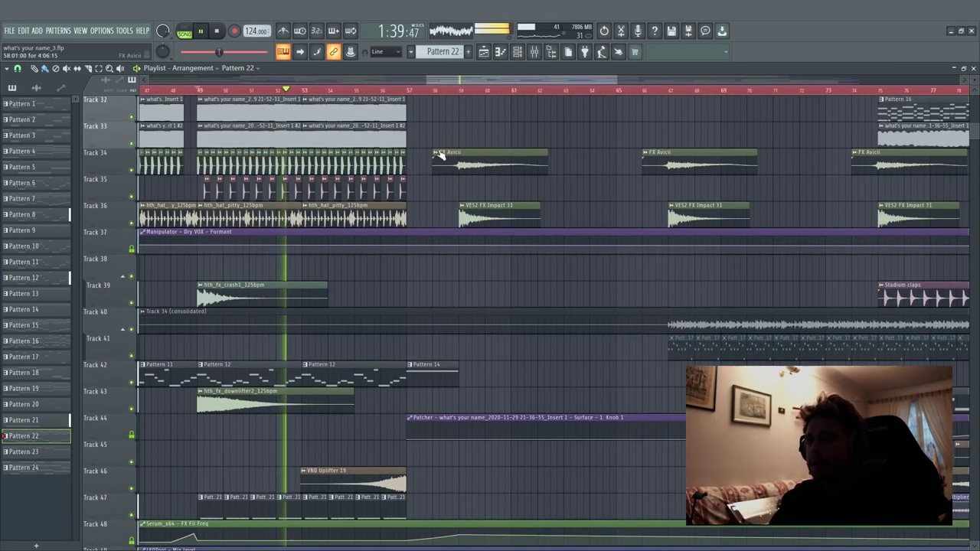
pyautogui.scroll(8, 442, 157)
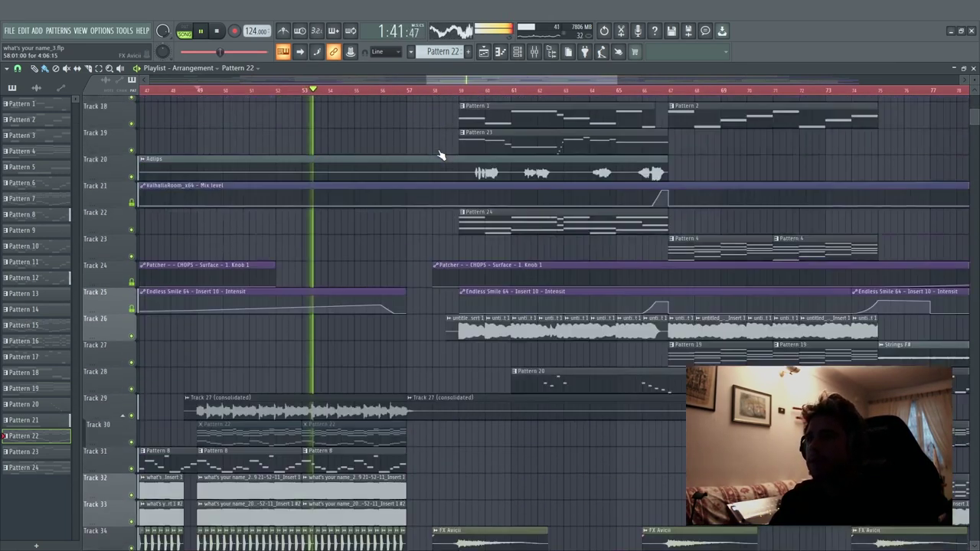
pyautogui.press('space')
# Mute the vocals on Track 13 and play the break from just before bar 59
pyautogui.scroll(4, 467, 91)
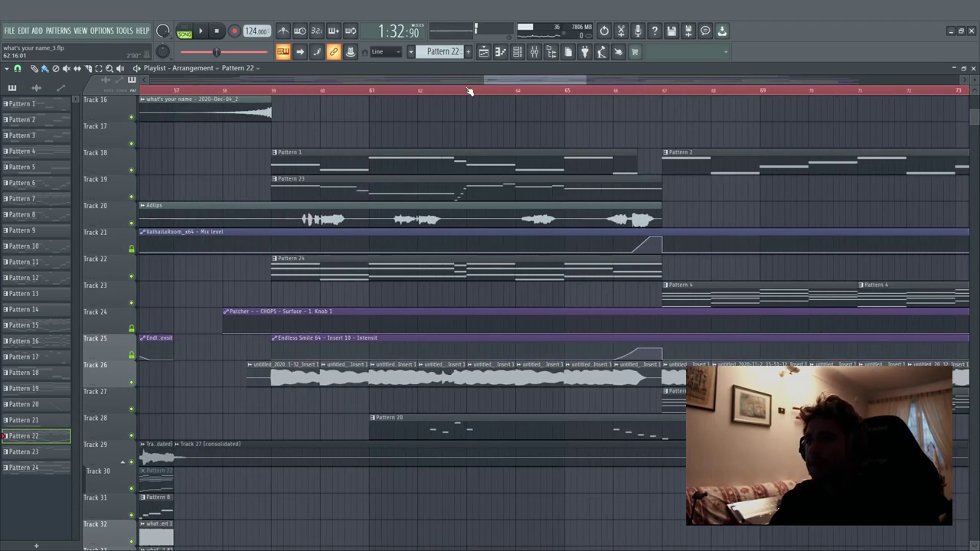
pyautogui.scroll(-2, 505, 92)
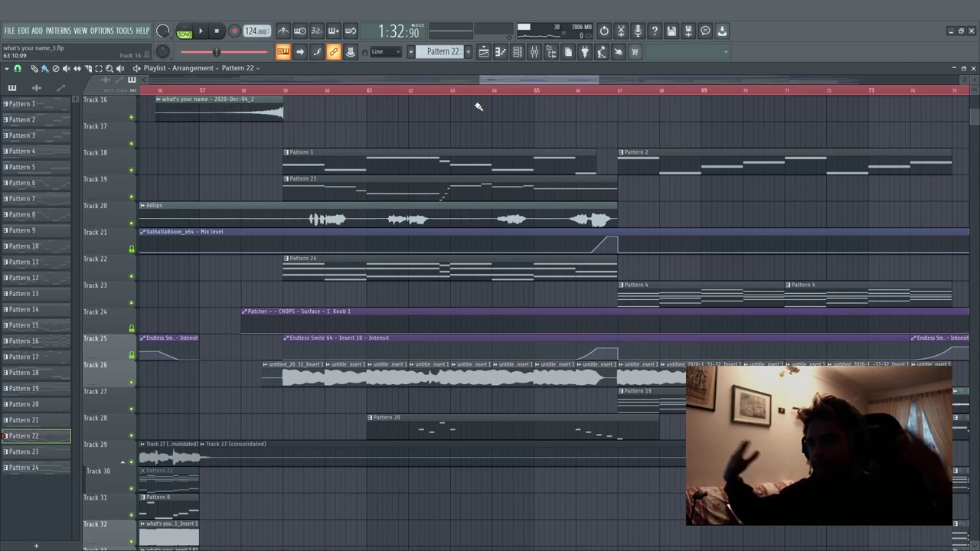
pyautogui.scroll(4, 134, 325)
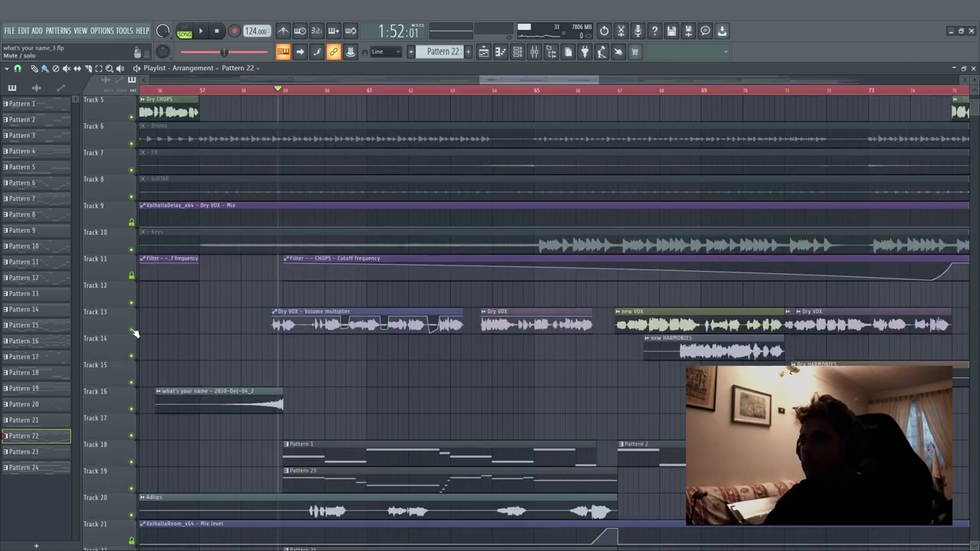
pyautogui.click(133, 330)
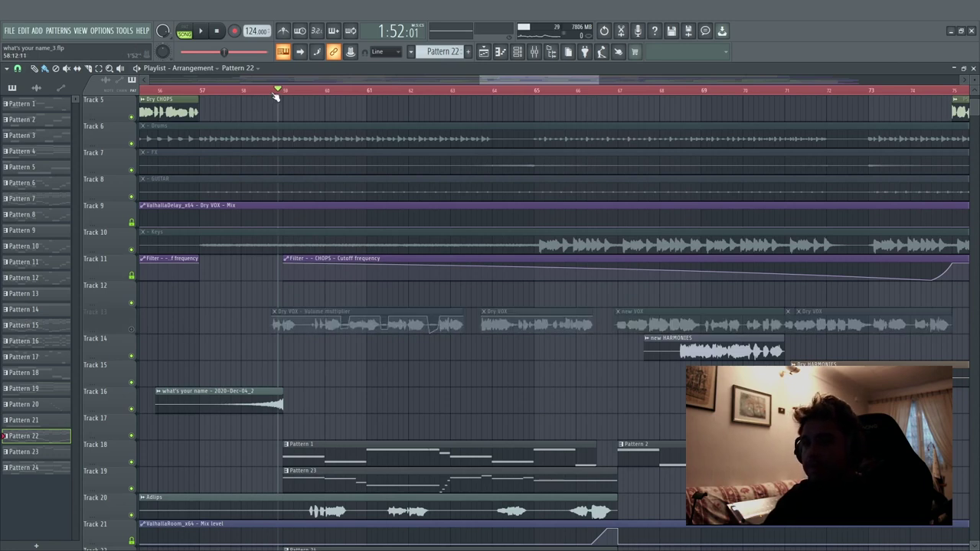
pyautogui.press('space')
pyautogui.scroll(-2, 242, 286)
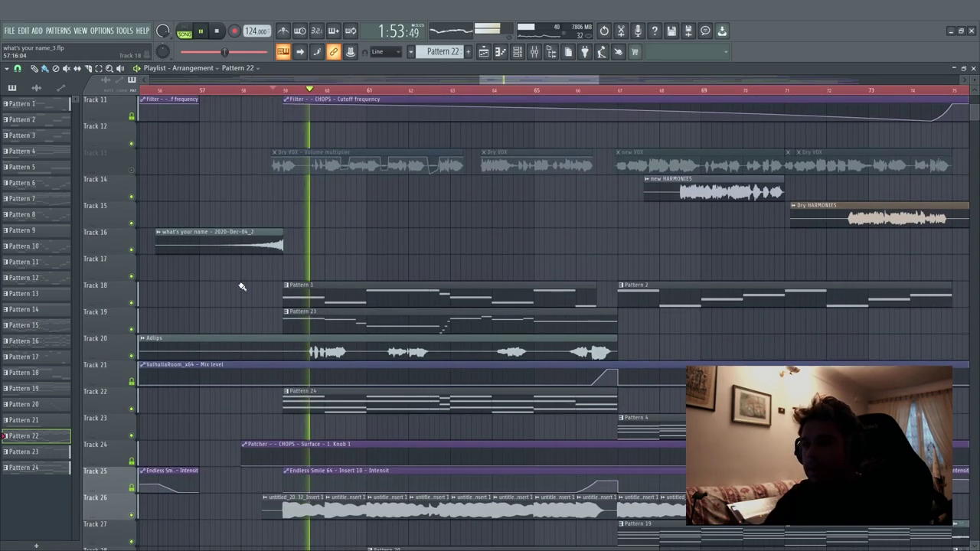
# Mute the adlibs on Track 20 while the break plays, and stop playback
pyautogui.click(132, 356)
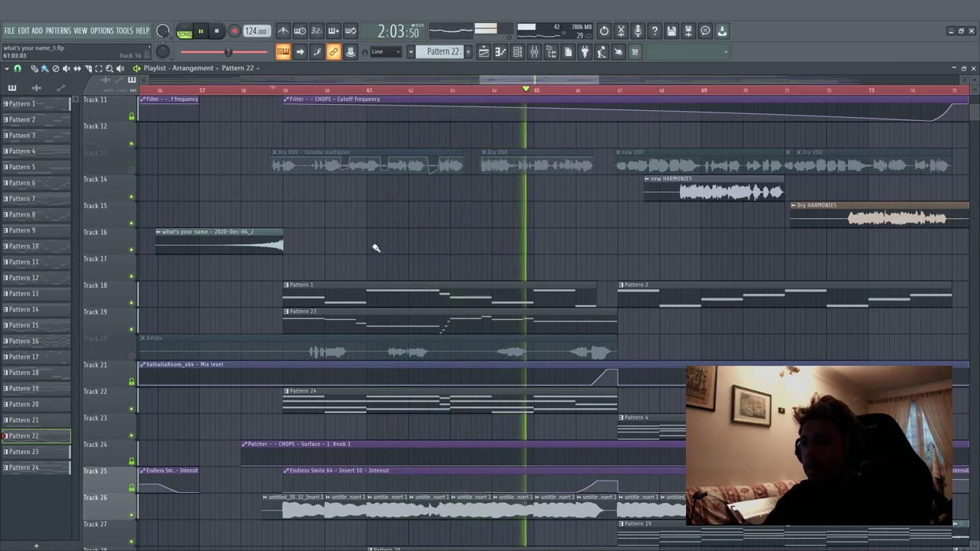
pyautogui.press('space')
# Show the JUNO-106 instrument behind Pattern 23 and play that pattern on its own in pattern mode
pyautogui.press('F6')
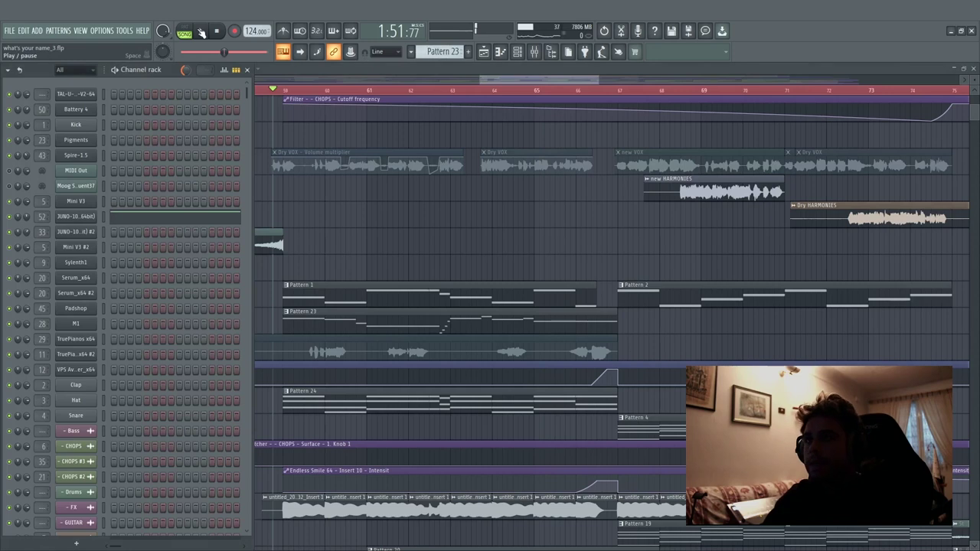
pyautogui.click(185, 33)
pyautogui.click(77, 217)
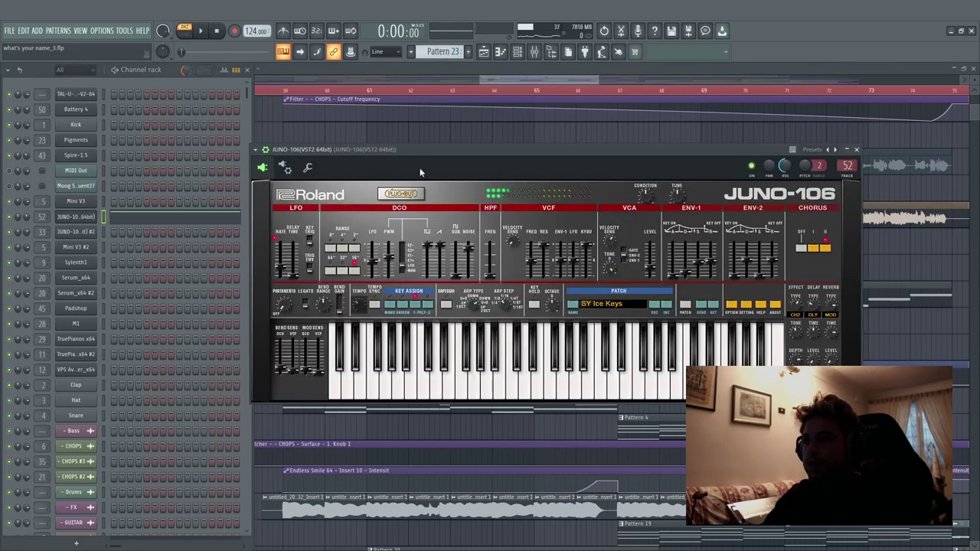
pyautogui.moveTo(412, 152); pyautogui.dragTo(438, 159)
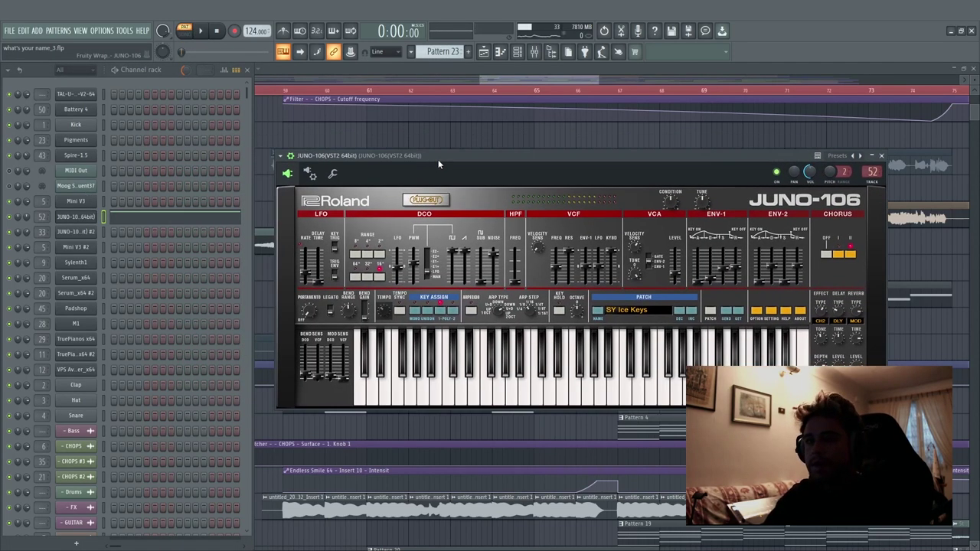
pyautogui.press('space')
pyautogui.click(187, 221)
pyautogui.click(188, 222)
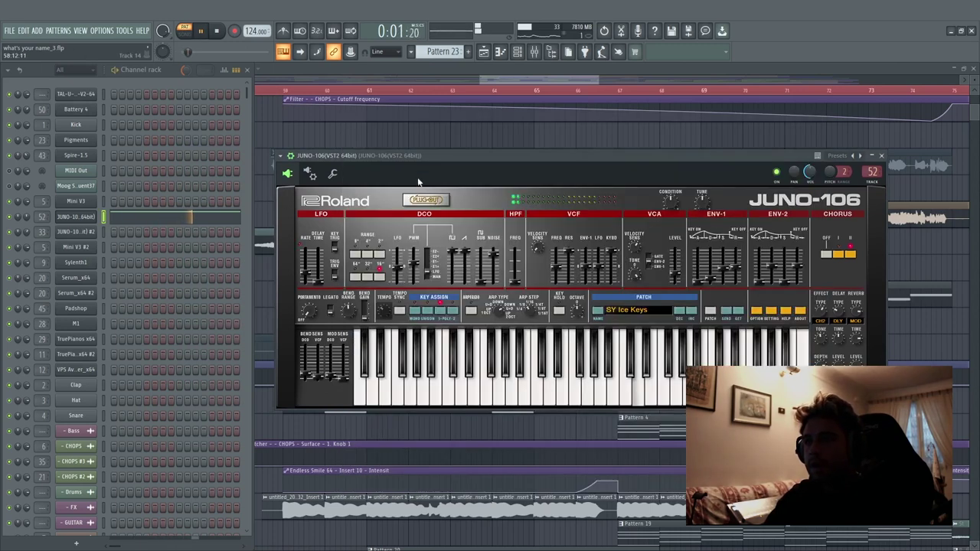
# Examine Pattern 23's JUNO-106 notes in the piano roll during playback, and return to the arrangement
pyautogui.click(219, 219)
pyautogui.doubleClick(674, 118)
pyautogui.scroll(-3, 396, 94)
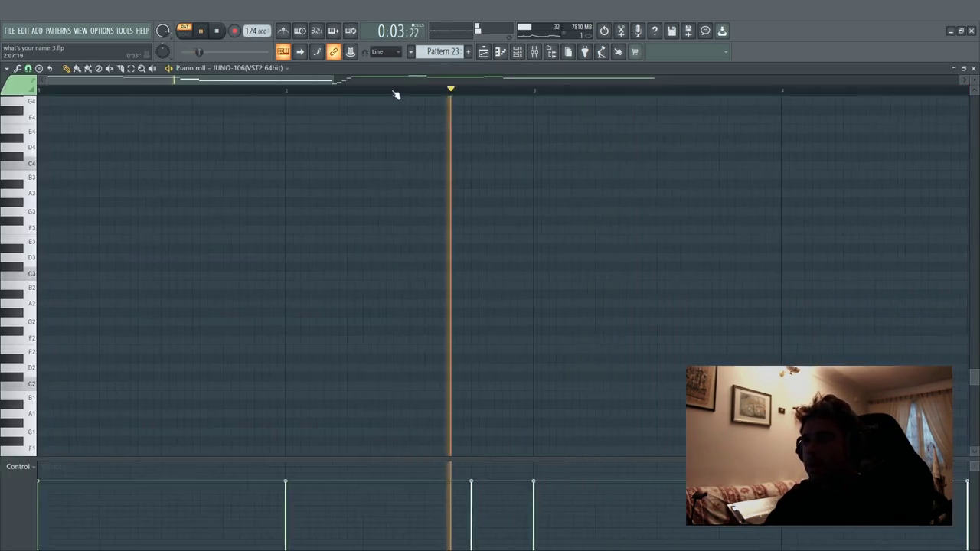
pyautogui.scroll(3, 459, 163)
pyautogui.scroll(3, 462, 166)
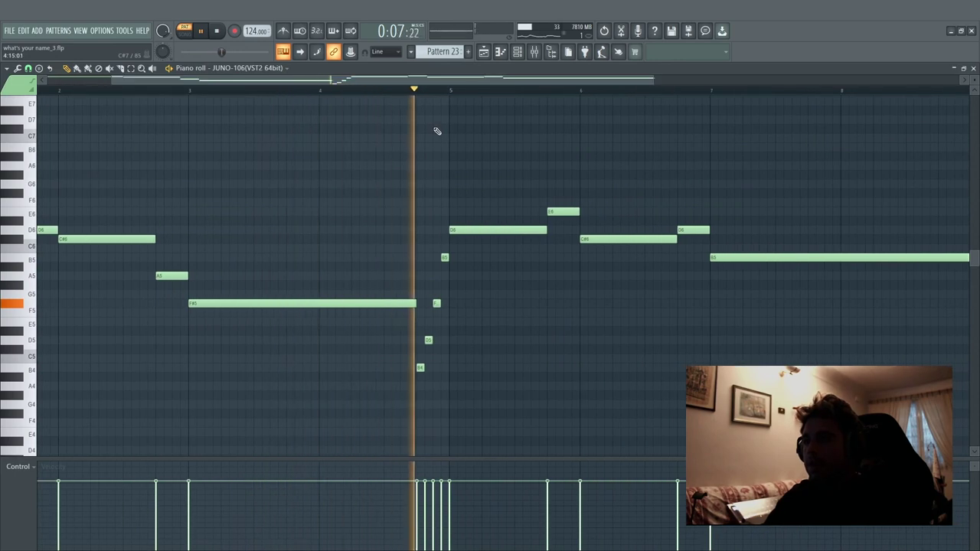
pyautogui.press('space')
pyautogui.press('F5')
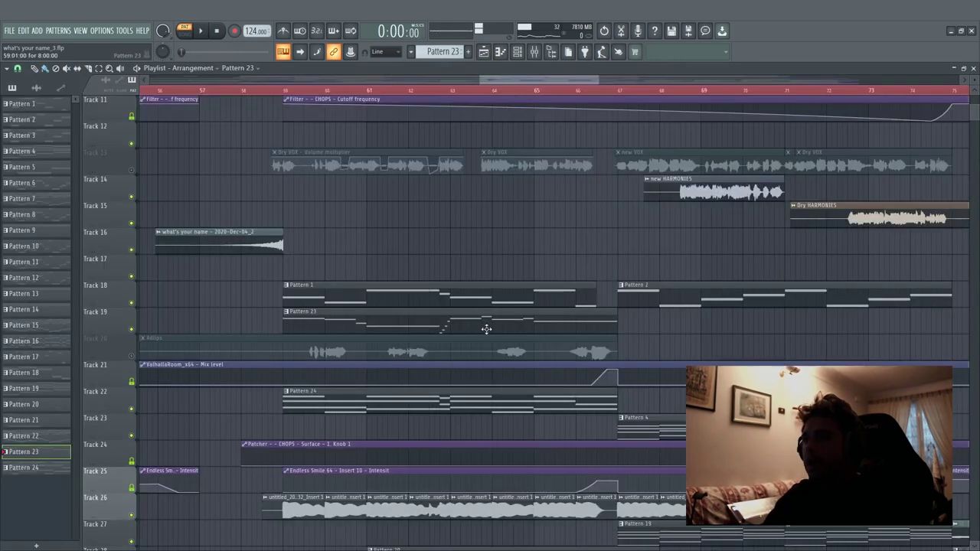
# Play Pattern 1 on its own with its channels shown, and stop it back in the arrangement
pyautogui.click(520, 54)
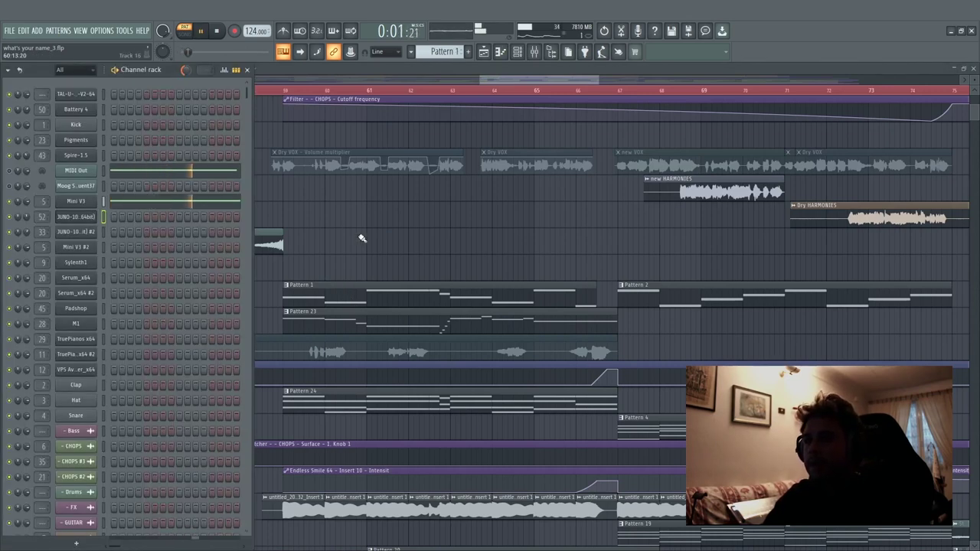
pyautogui.press('F6')
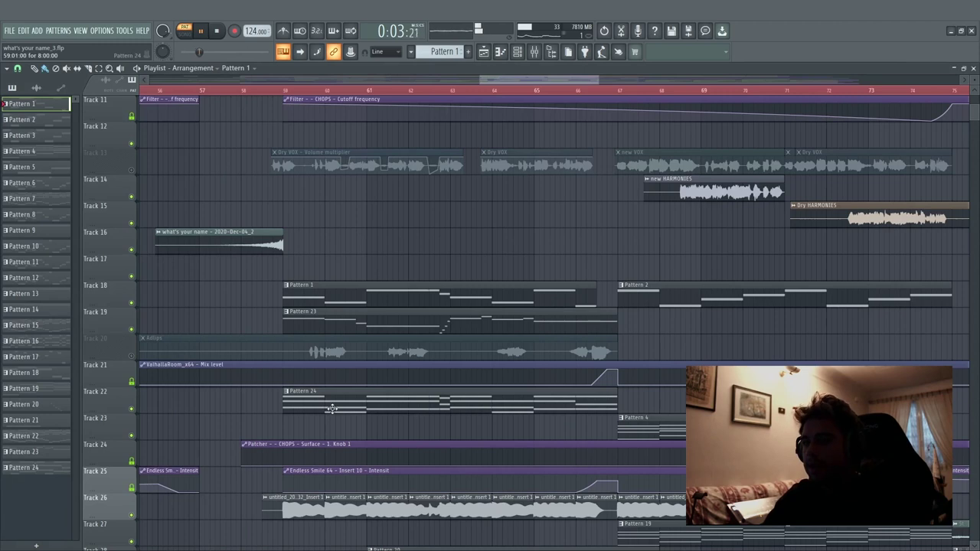
pyautogui.scroll(-2, 328, 337)
pyautogui.press('space')
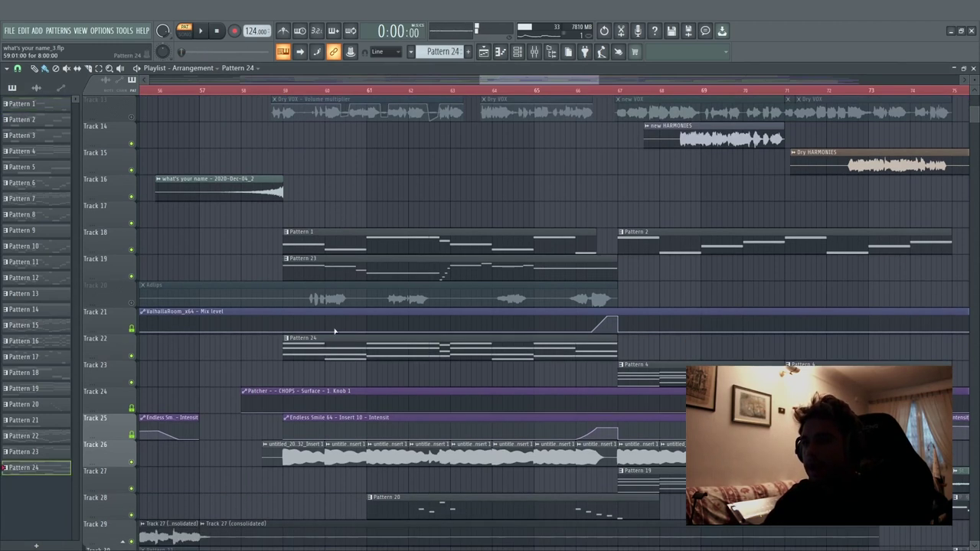
# Play Pattern 24 on its own and show its instrument, JUNO-106 #2 with the PL Pluck Piano patch
pyautogui.click(518, 51)
pyautogui.press('space')
pyautogui.click(67, 232)
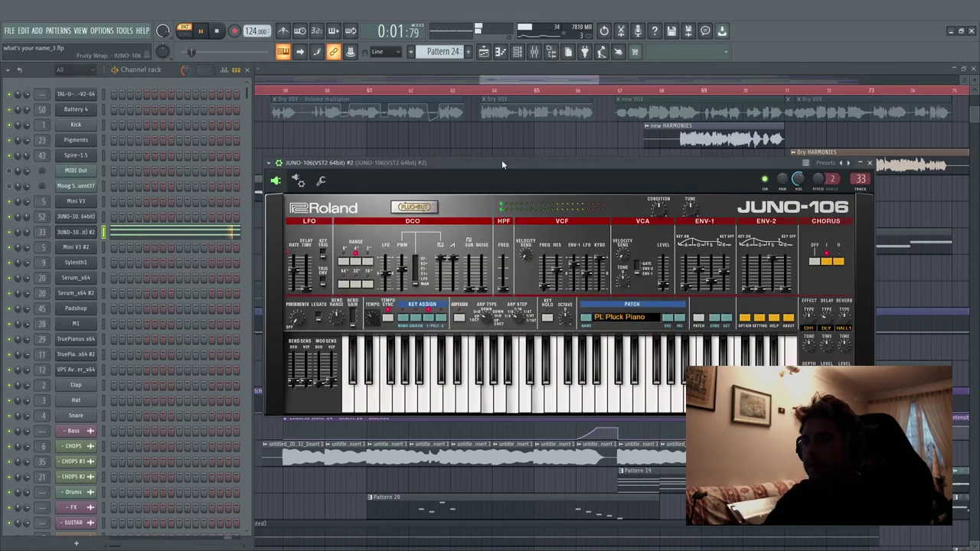
pyautogui.moveTo(501, 163); pyautogui.dragTo(440, 154)
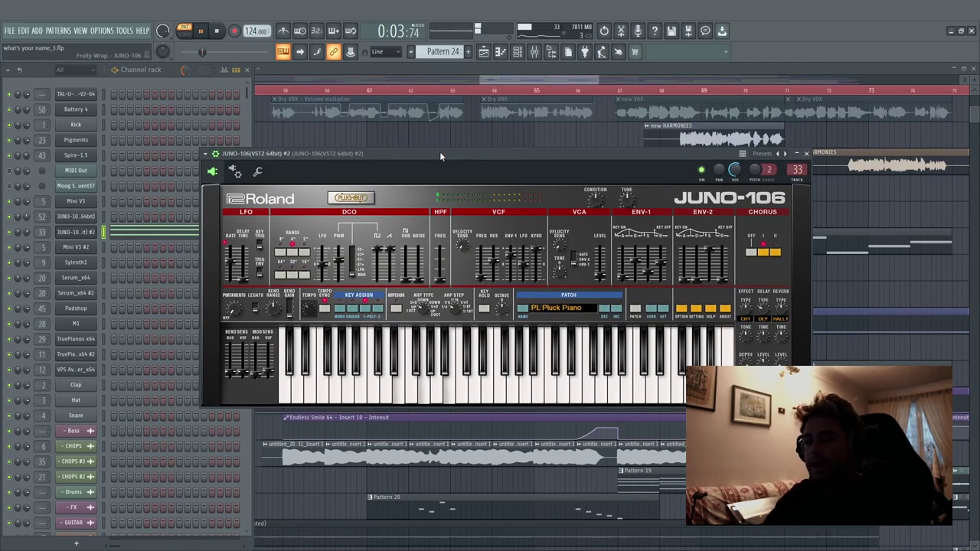
pyautogui.press('space')
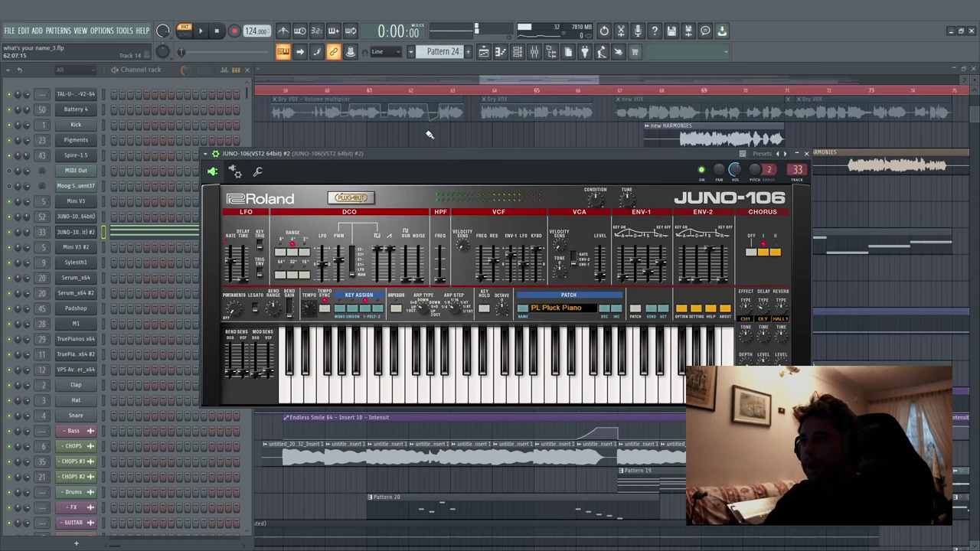
# Select Pattern 20 on Track 28 and open its Pigments #2 instrument
pyautogui.press('F5')
pyautogui.scroll(-4, 429, 135)
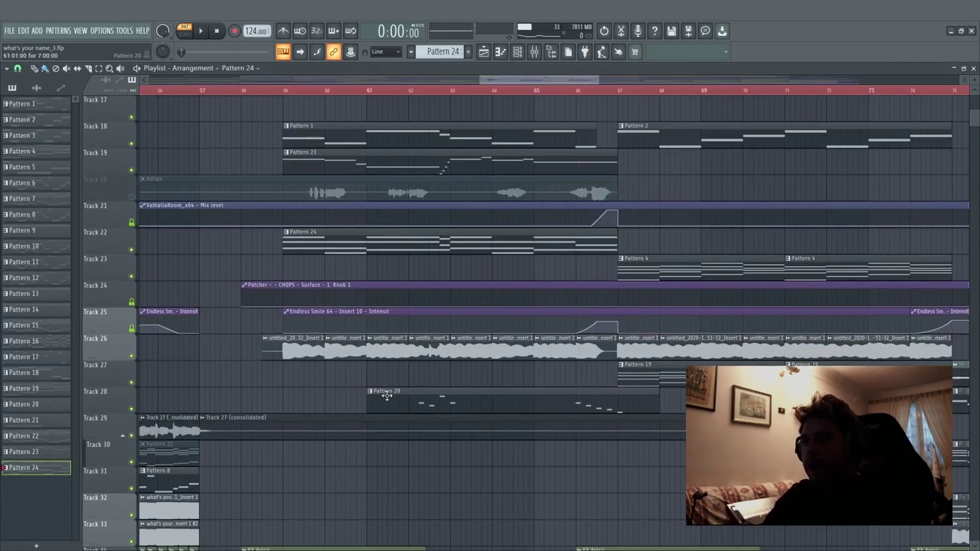
pyautogui.click(519, 52)
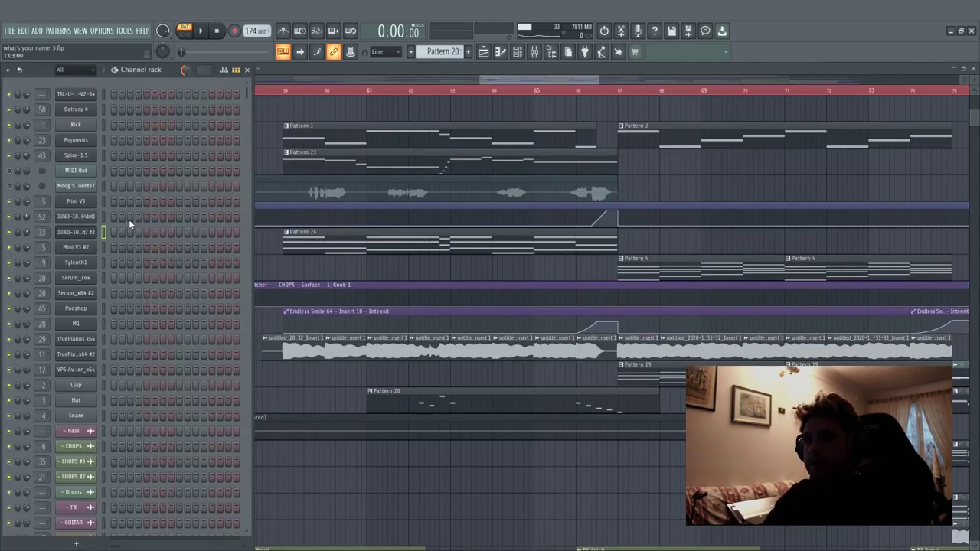
pyautogui.doubleClick(420, 398)
pyautogui.click(517, 52)
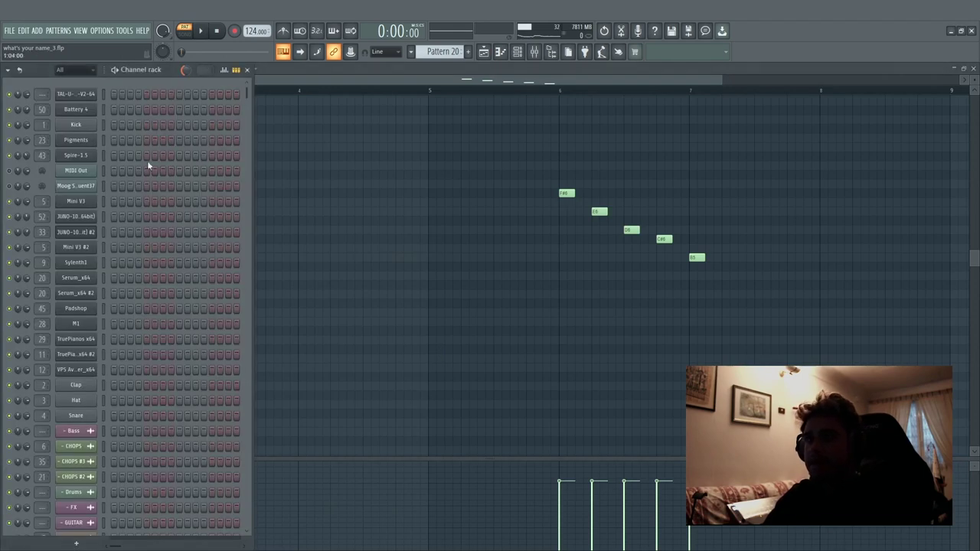
pyautogui.scroll(-7, 180, 296)
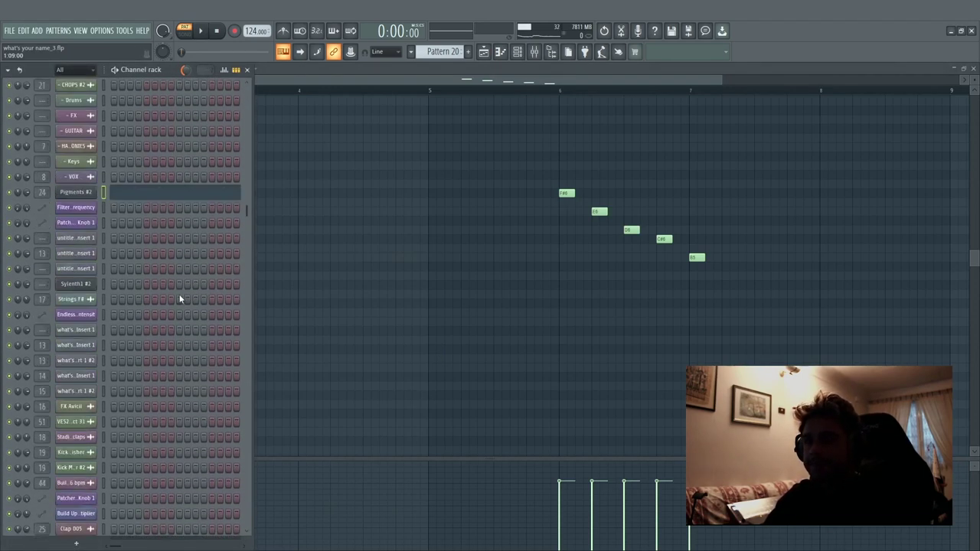
pyautogui.click(77, 263)
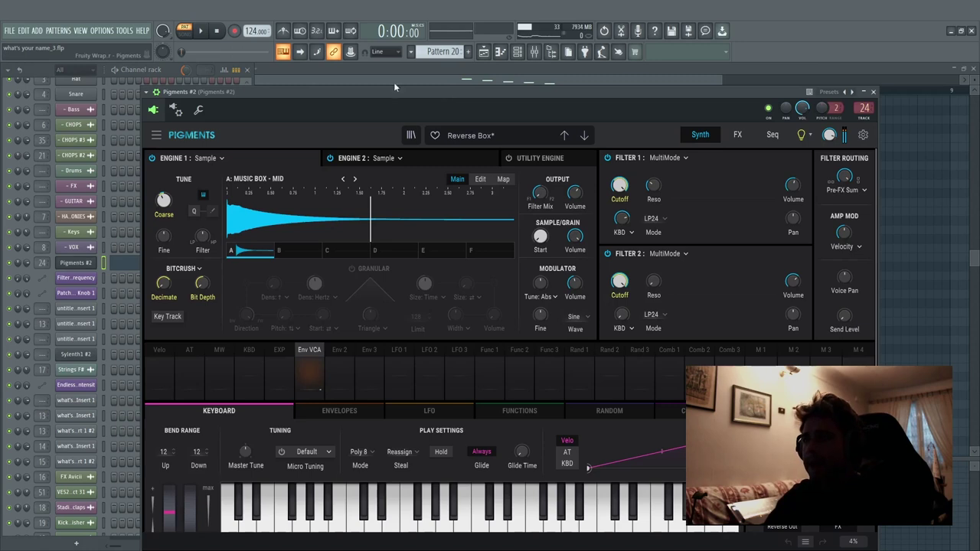
# Play Pattern 20 while following its Pigments #2 notes in the piano roll, and return to the arrangement
pyautogui.click(419, 73)
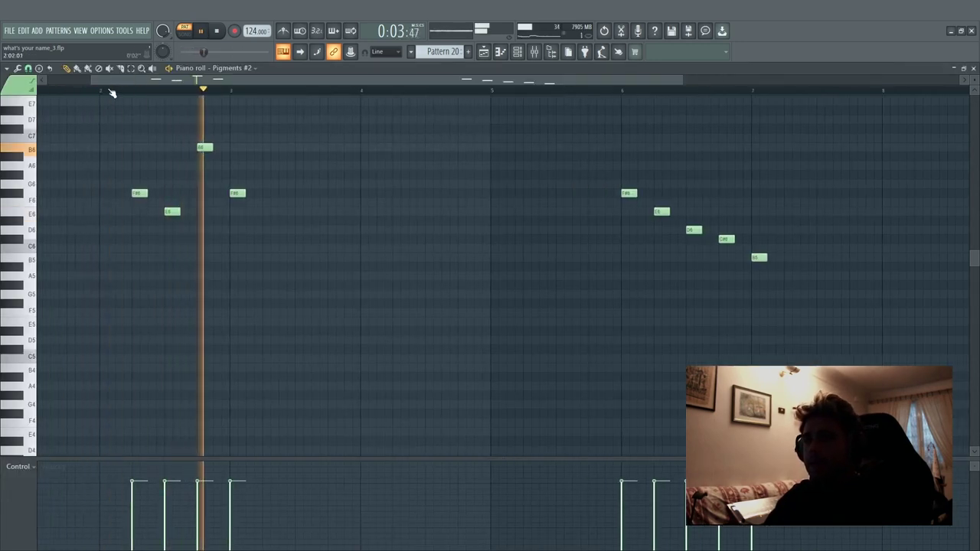
pyautogui.click(615, 91)
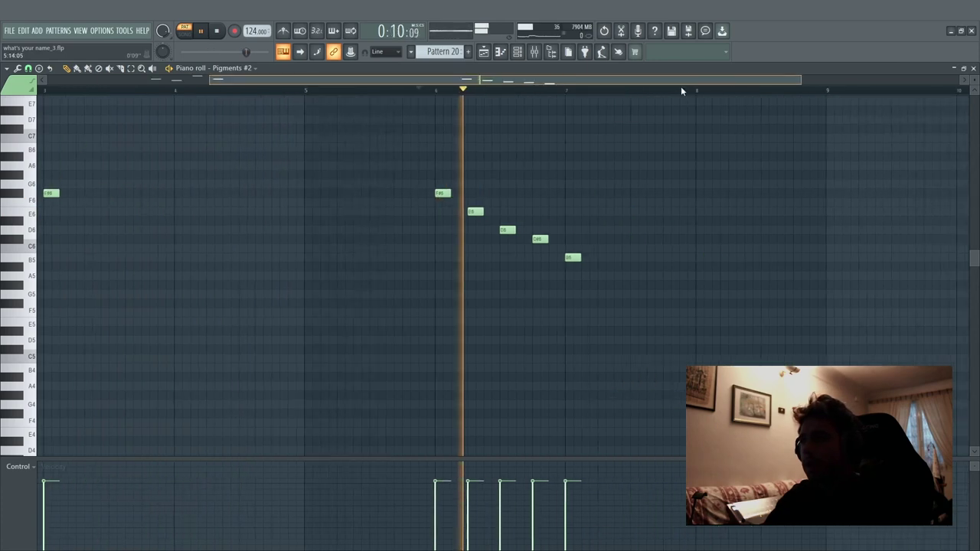
pyautogui.click(487, 52)
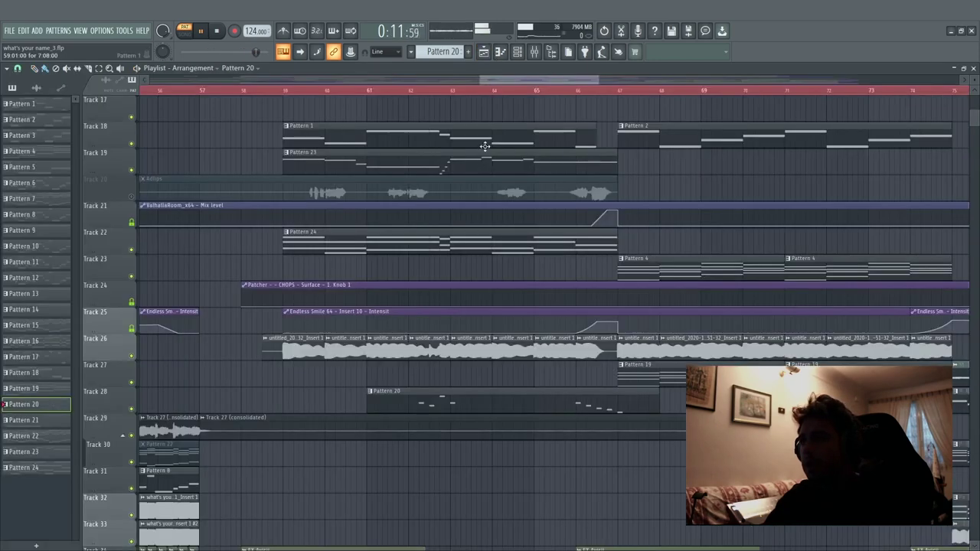
# Play the arrangement in song mode from bar 61, and stop with the following section in view
pyautogui.click(367, 91)
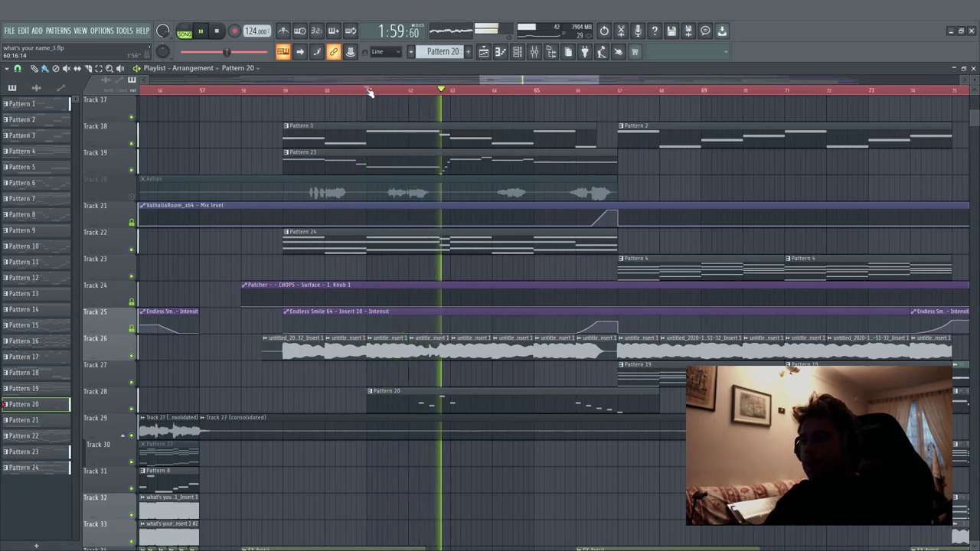
pyautogui.moveTo(494, 81); pyautogui.dragTo(538, 92)
pyautogui.press('space')
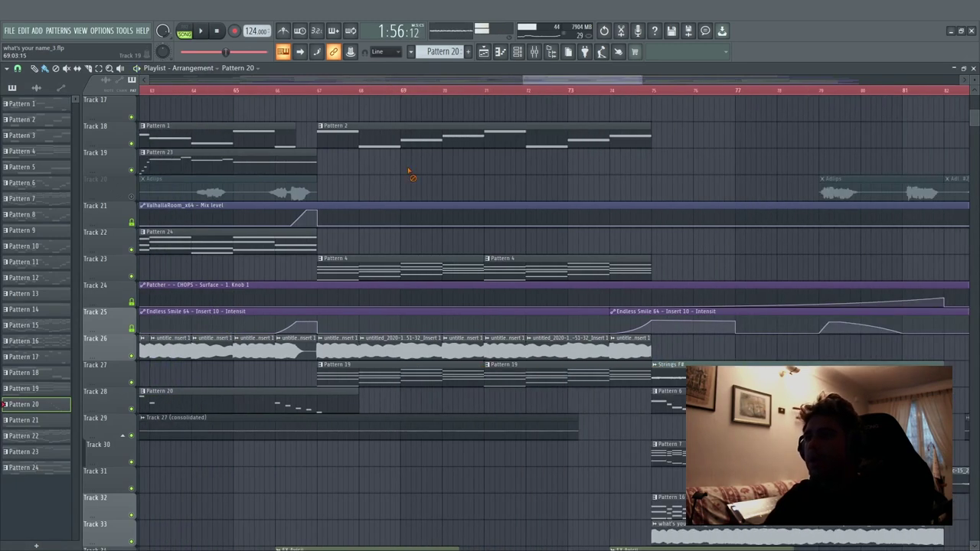
# Play the second half of the break from bar 67
pyautogui.click(324, 92)
pyautogui.scroll(-3, 324, 93)
pyautogui.press('space')
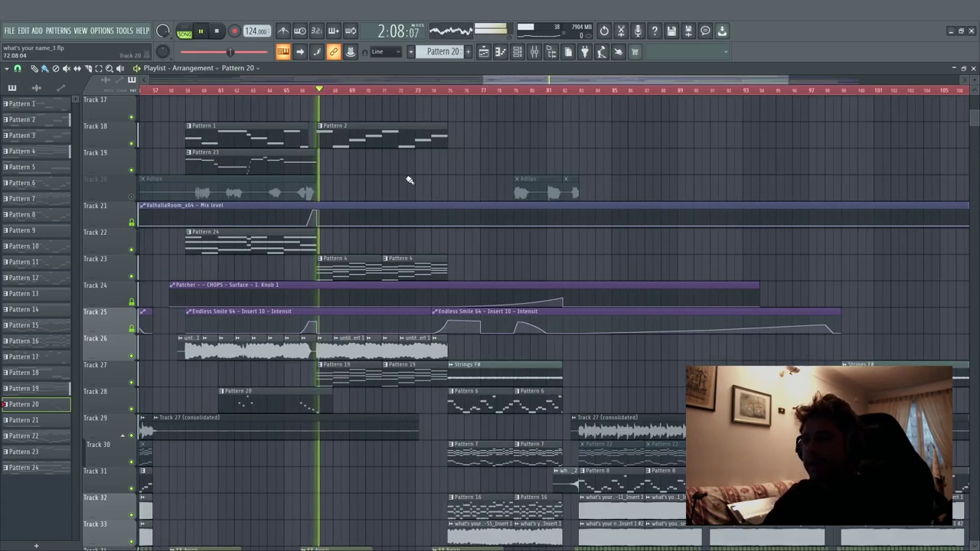
# Mute the harmonies on Tracks 14 and 15 during playback, and stop after listening to the remaining tracks
pyautogui.scroll(4, 408, 179)
pyautogui.scroll(1, 406, 184)
pyautogui.scroll(-4, 406, 183)
pyautogui.click(131, 275)
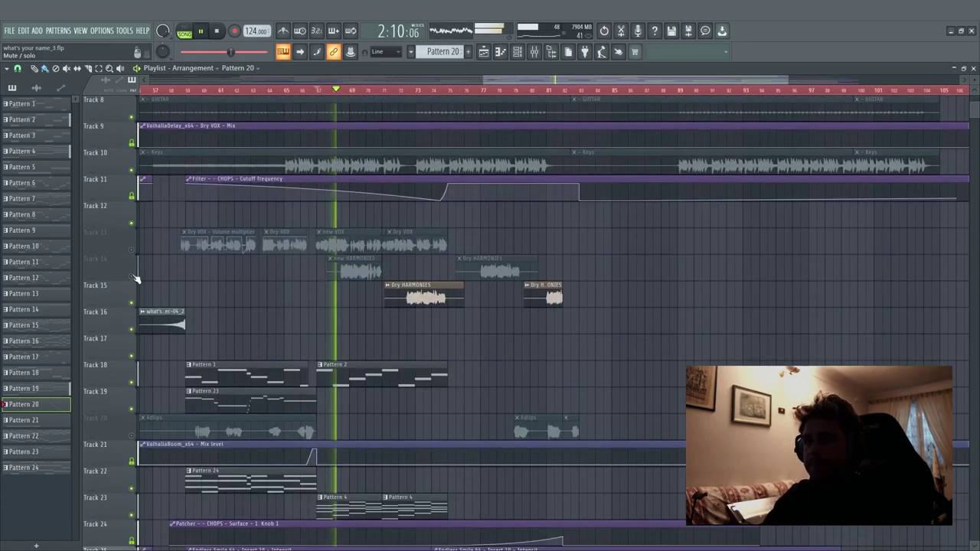
pyautogui.click(131, 302)
pyautogui.scroll(-5, 230, 299)
pyautogui.press('space')
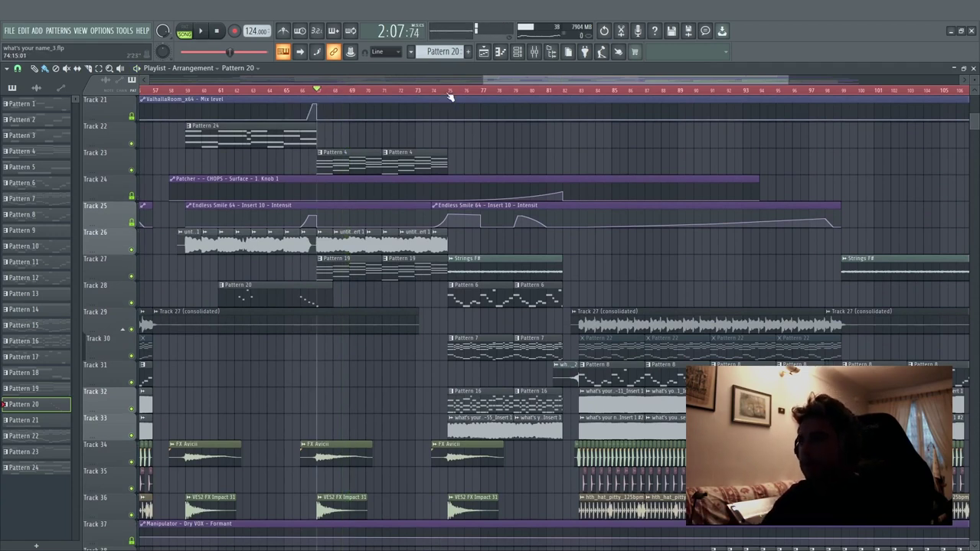
# Cue the playhead at the build-up at bar 75 and at the second drop at bar 83
pyautogui.click(450, 93)
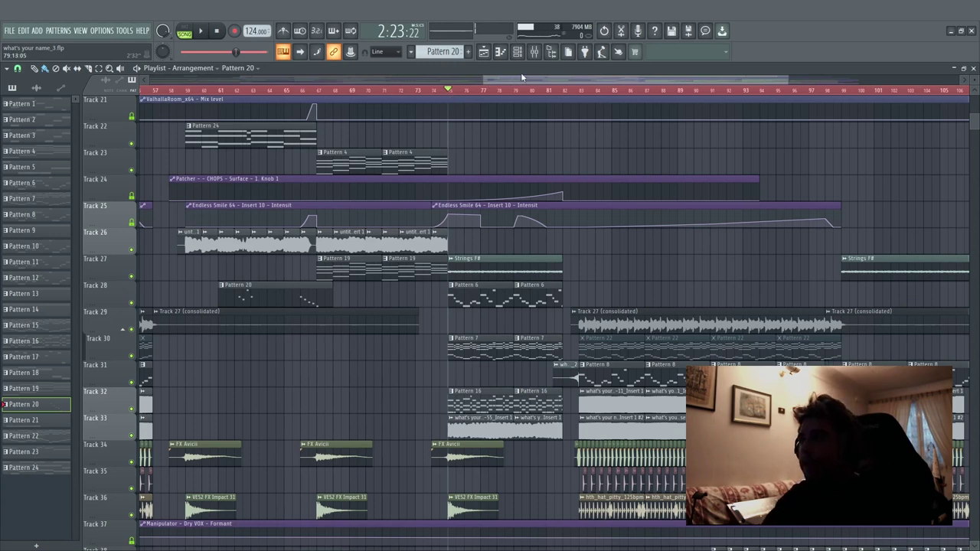
pyautogui.moveTo(537, 78); pyautogui.dragTo(579, 79)
pyautogui.click(469, 90)
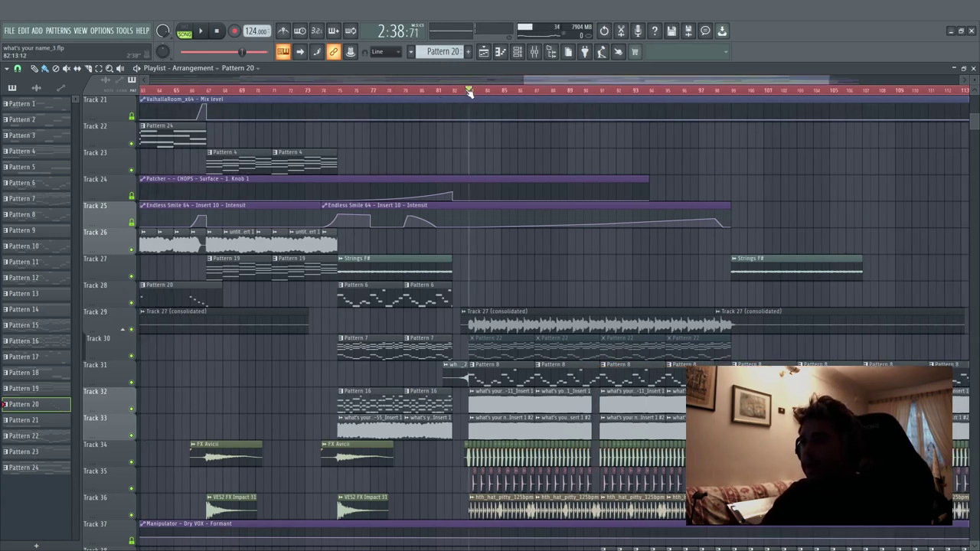
# Unmute all the tracks by toggling the solo on Track 4, and play the second drop from bar 83
pyautogui.moveTo(571, 81); pyautogui.dragTo(602, 85)
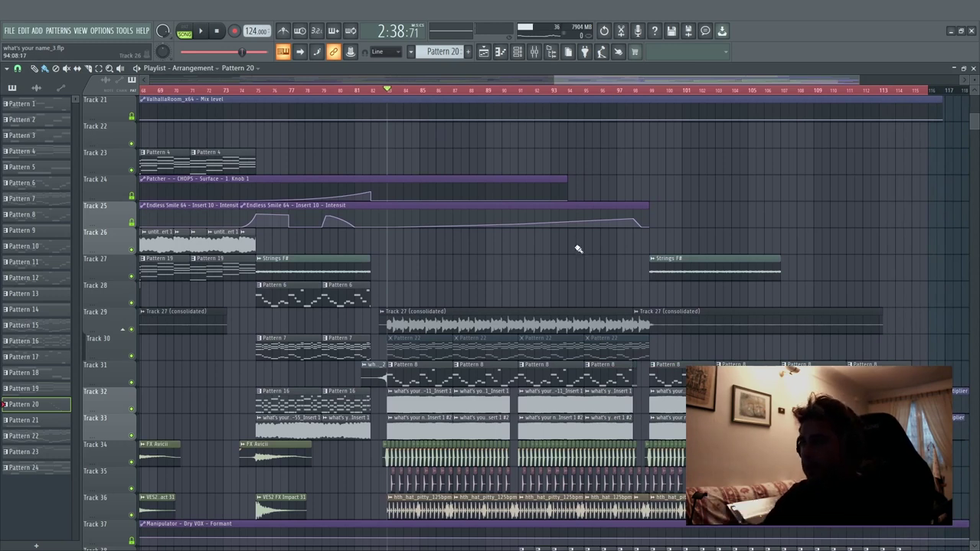
pyautogui.scroll(10, 580, 247)
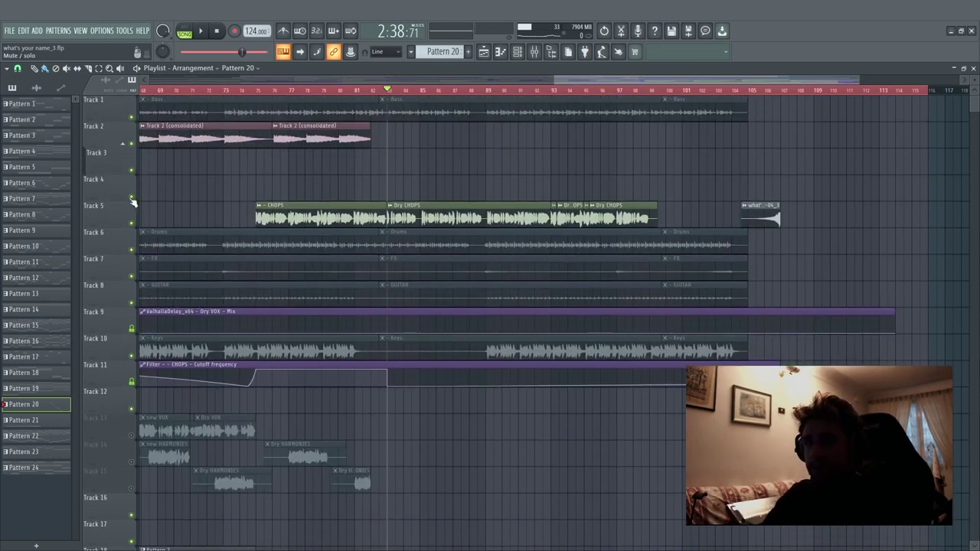
pyautogui.rightClick(127, 198)
pyautogui.click(123, 196)
pyautogui.rightClick(132, 196)
pyautogui.rightClick(131, 196)
pyautogui.press('space')
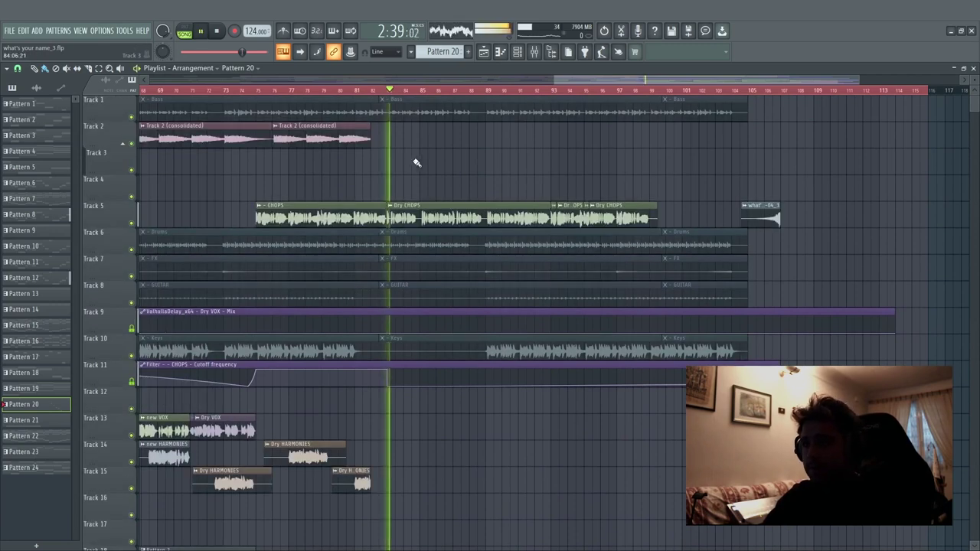
# Look over the second drop's tracks during playback and continue playing from bar 90
pyautogui.scroll(2, 475, 93)
pyautogui.scroll(-1, 462, 168)
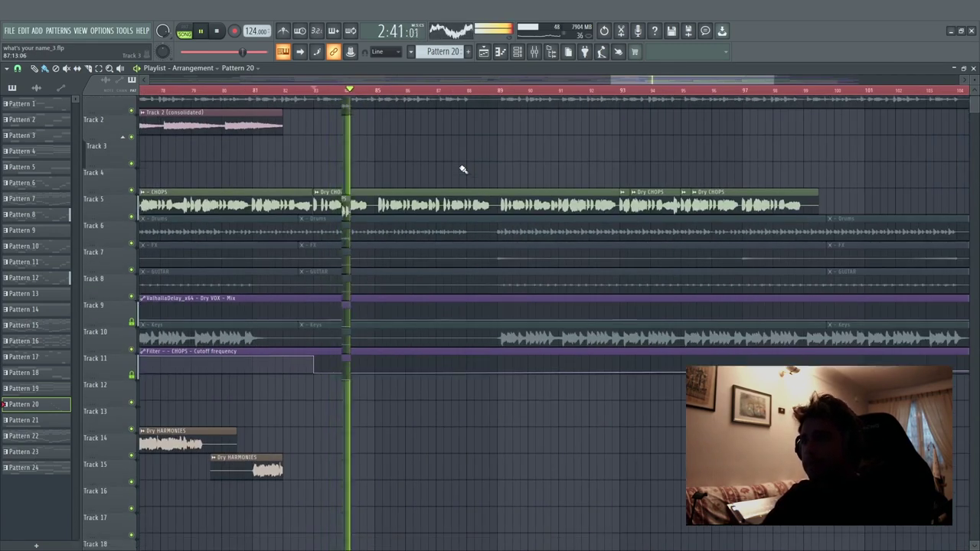
pyautogui.scroll(-16, 463, 169)
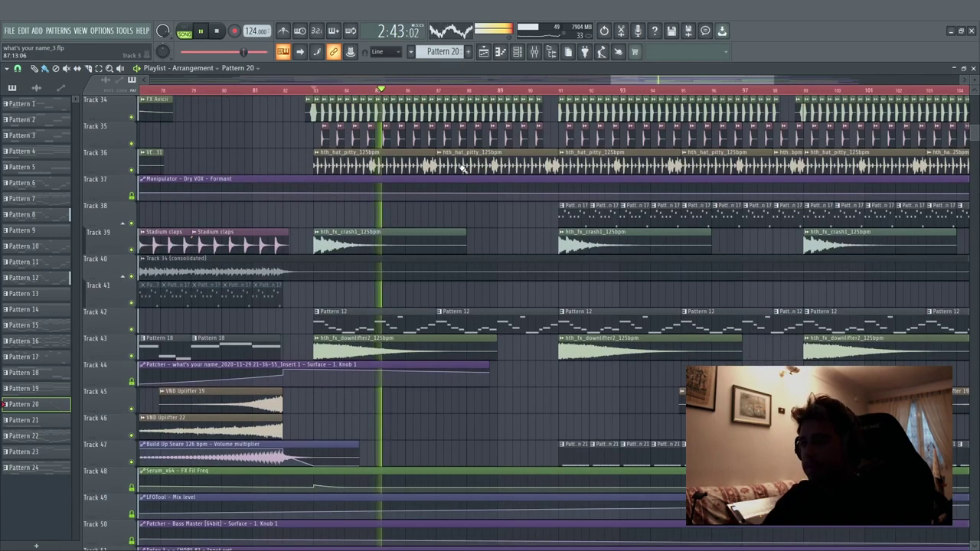
pyautogui.scroll(-4, 463, 169)
pyautogui.click(528, 91)
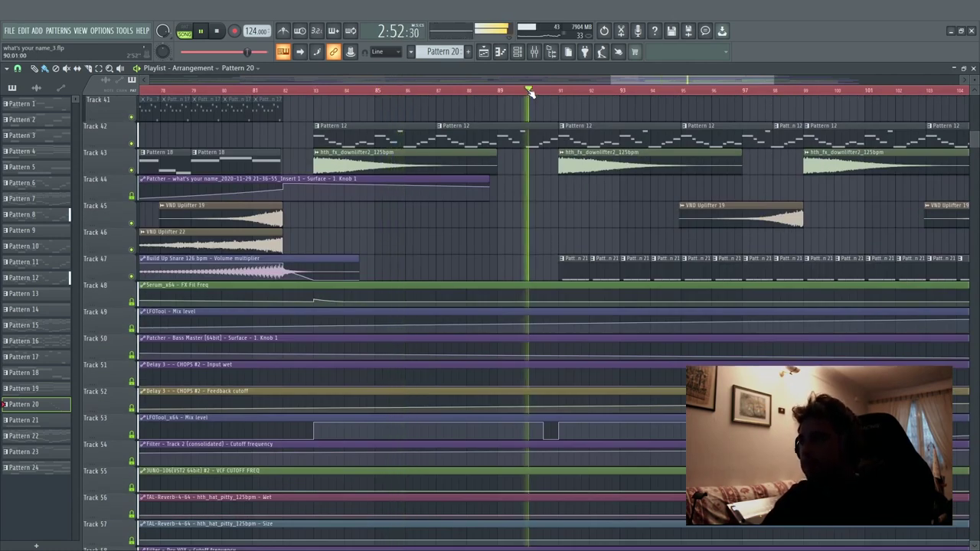
# Look back up through the second drop's tracks to Track 1 during playback, and stop the song
pyautogui.scroll(9, 559, 226)
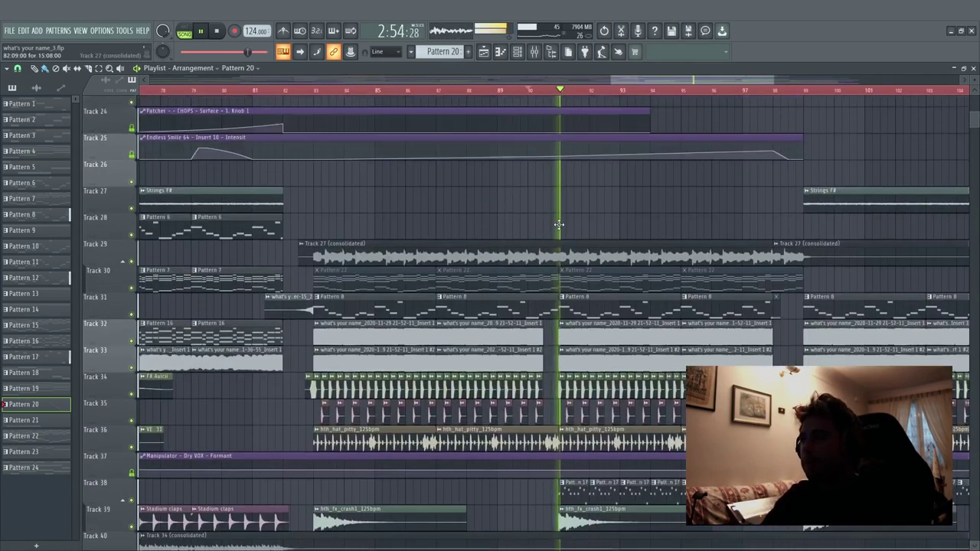
pyautogui.scroll(12, 559, 224)
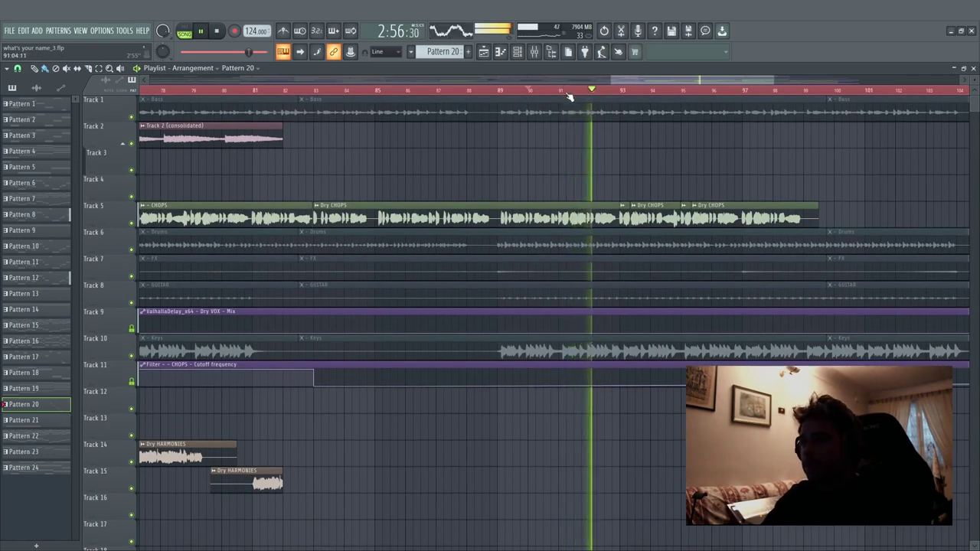
pyautogui.press('space')
# Go back to the start of the first vocal section and cue the playhead at bar 15
pyautogui.scroll(-4, 568, 93)
pyautogui.hscroll(-3, 464, 94)
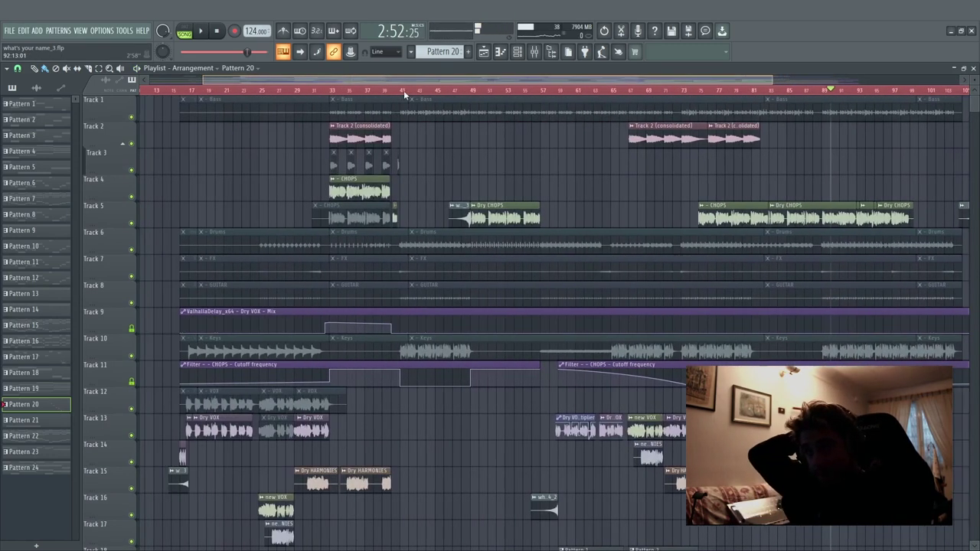
pyautogui.moveTo(404, 91); pyautogui.dragTo(414, 95)
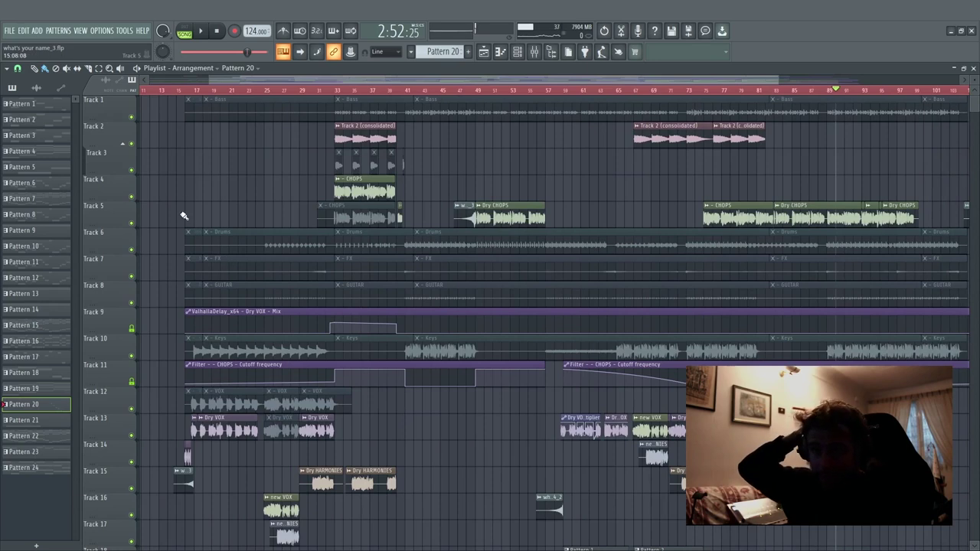
pyautogui.scroll(-2, 184, 216)
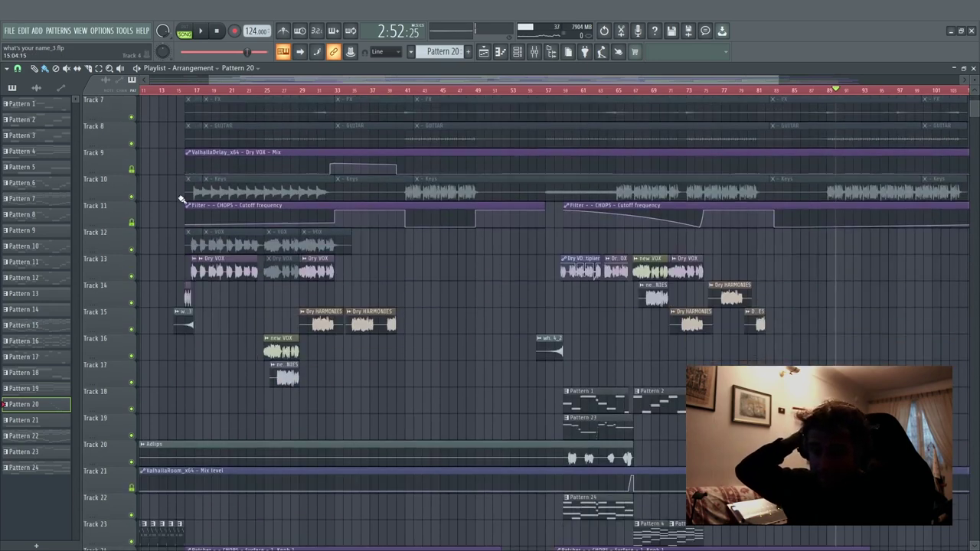
pyautogui.click(179, 92)
pyautogui.scroll(4, 179, 92)
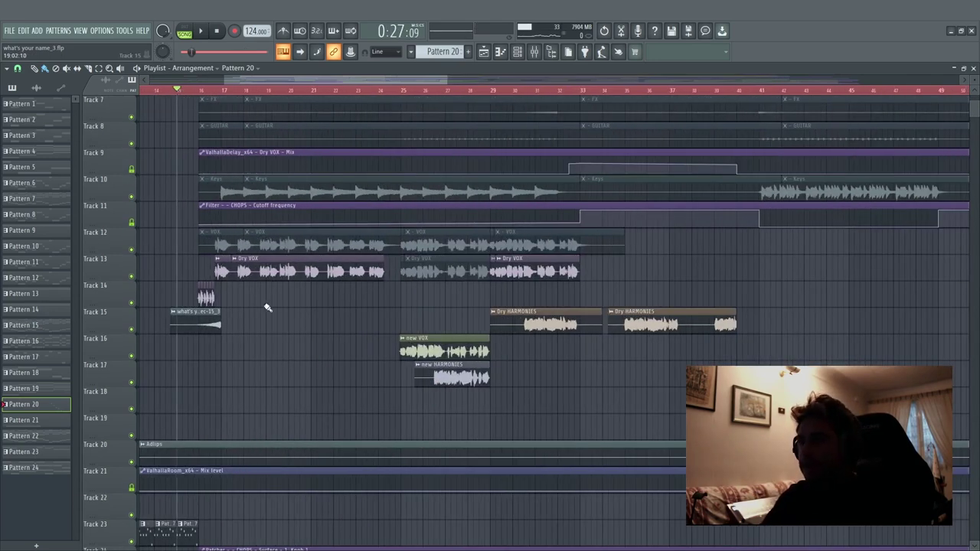
# Solo the dry vocal on Track 13 and play it from just before bar 17
pyautogui.rightClick(131, 276)
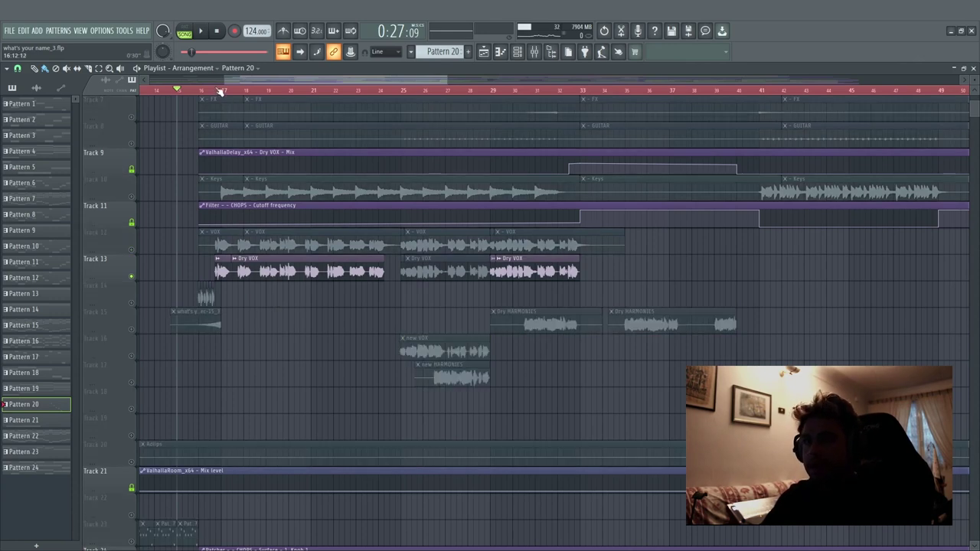
pyautogui.click(216, 90)
pyautogui.press('space')
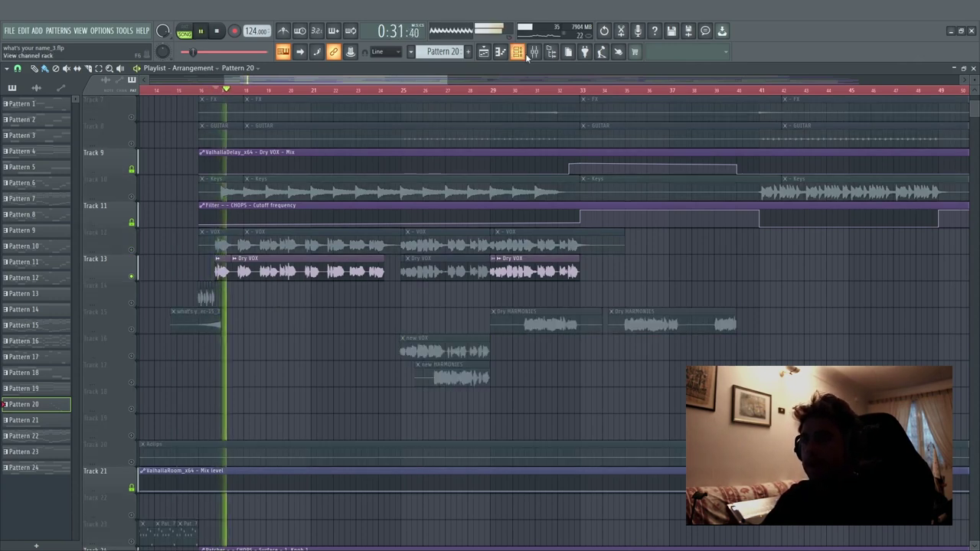
# Show the Dry VOX channel, insert 34, in the mixer while the vocal plays, and stop playback
pyautogui.press('F9')
pyautogui.click(409, 222)
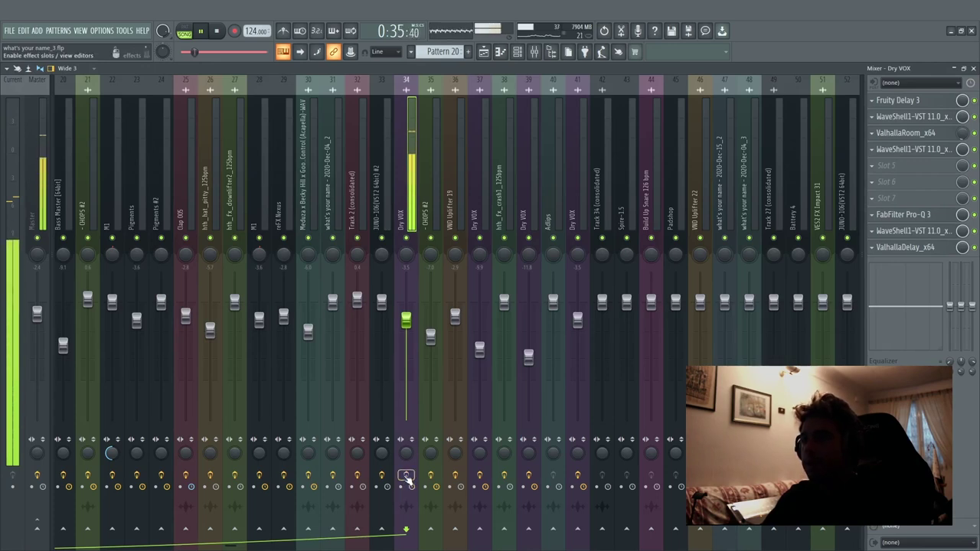
pyautogui.press('space')
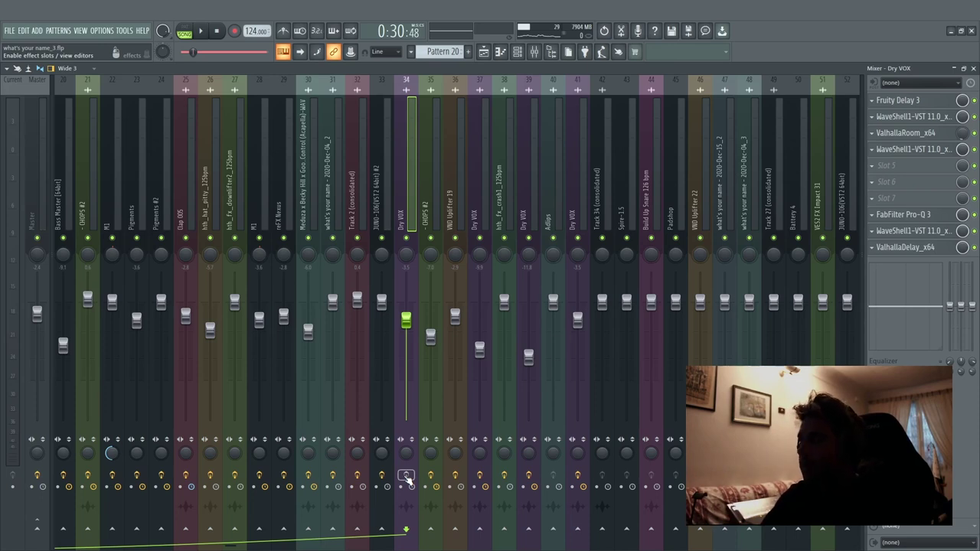
# Inspect the Fruity Delay 3, Chris Lord-Alge Vocals, ValhallaRoom and Jack Joseph Puig Vocals effects on the Dry VOX channel, closing each one
pyautogui.click(923, 105)
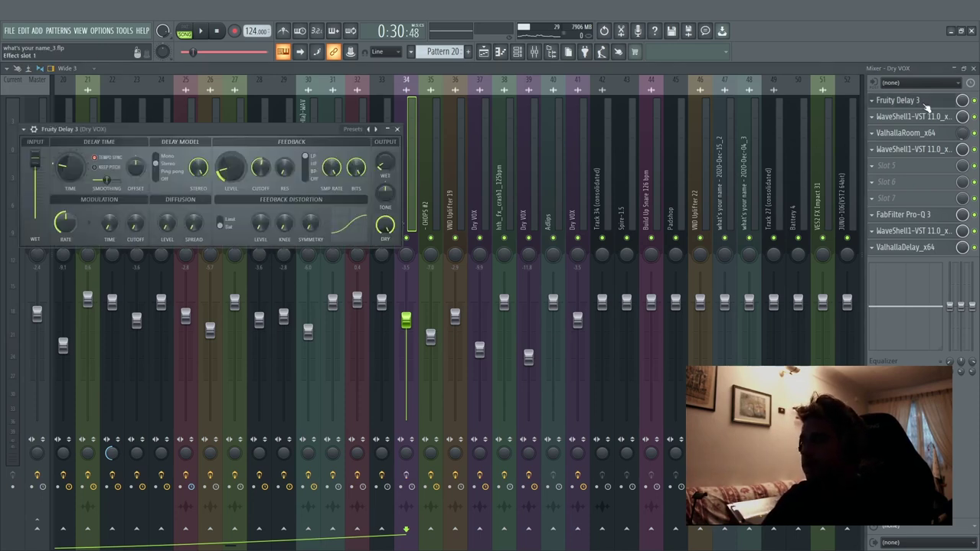
pyautogui.click(929, 103)
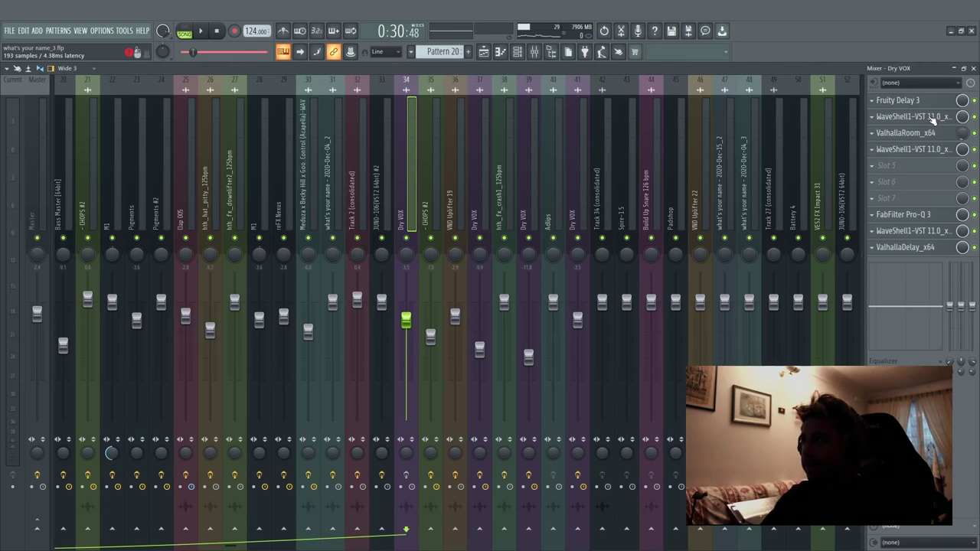
pyautogui.click(933, 117)
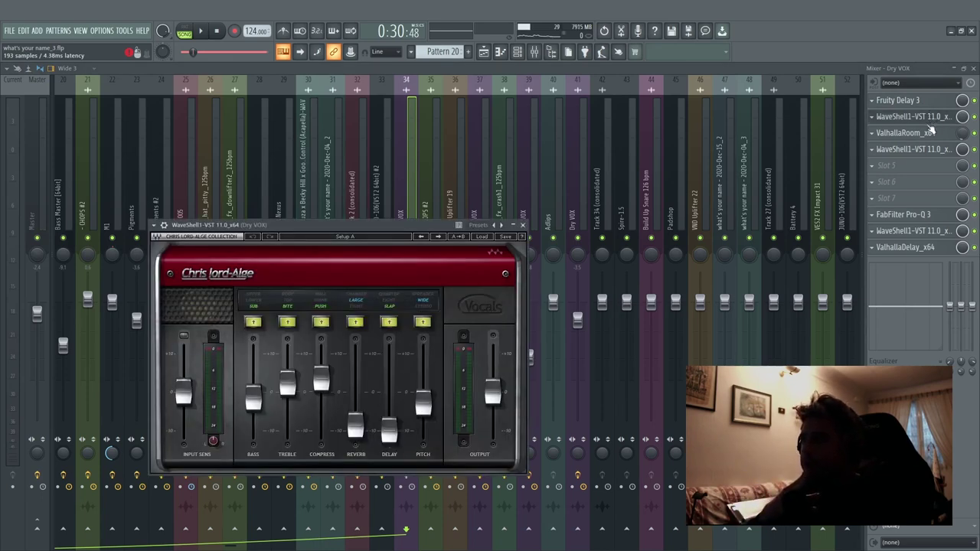
pyautogui.click(914, 117)
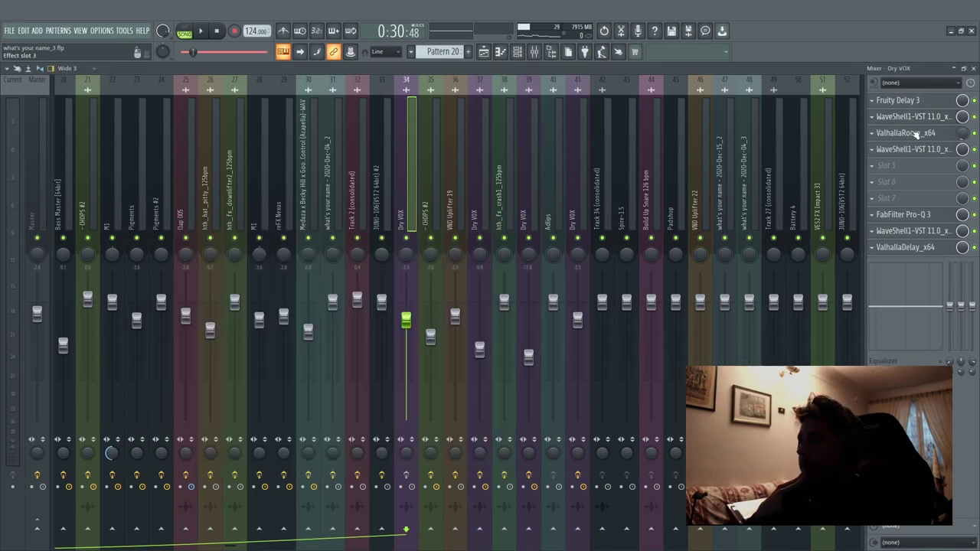
pyautogui.click(914, 134)
pyautogui.click(916, 135)
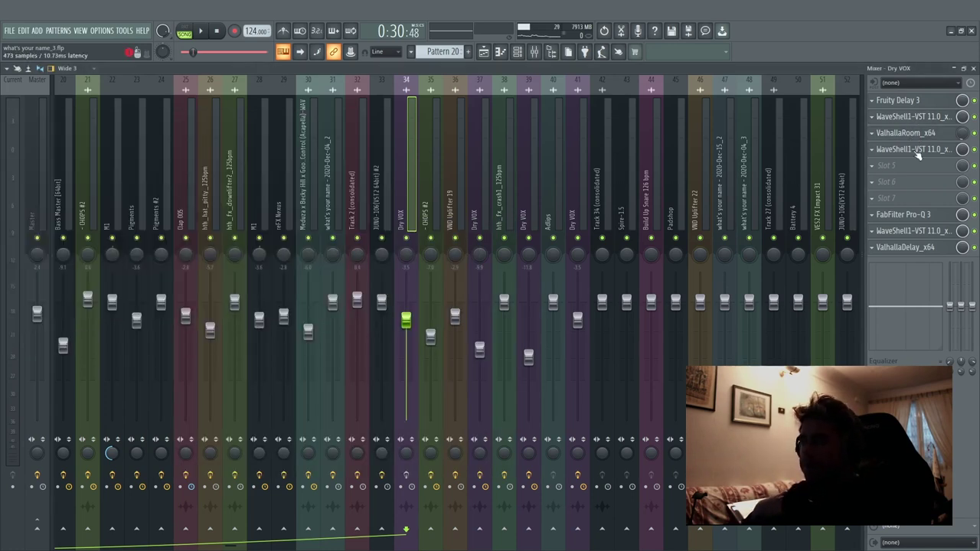
pyautogui.click(918, 151)
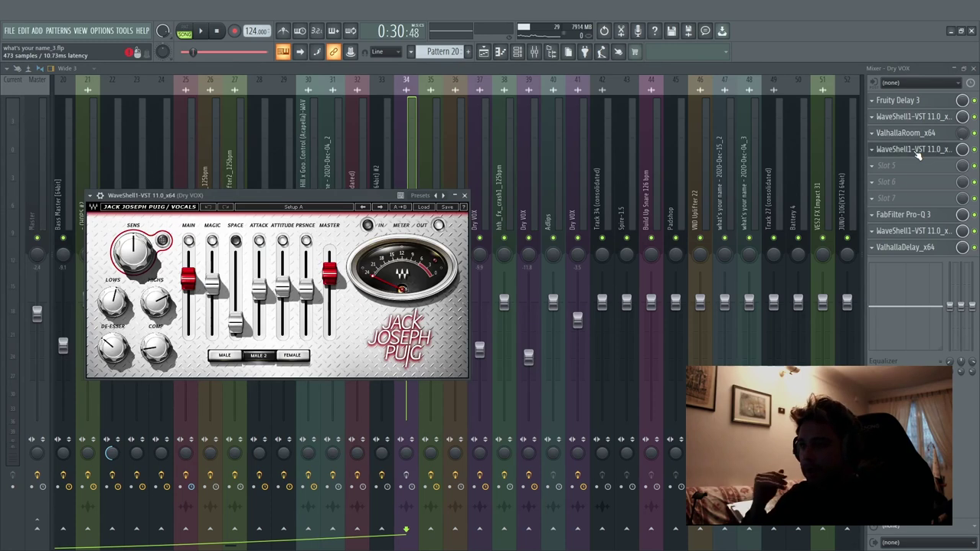
pyautogui.click(917, 152)
# Inspect the FabFilter Pro-Q 3, DeEsser and ValhallaDelay effects on the Dry VOX channel, closing each one
pyautogui.click(917, 219)
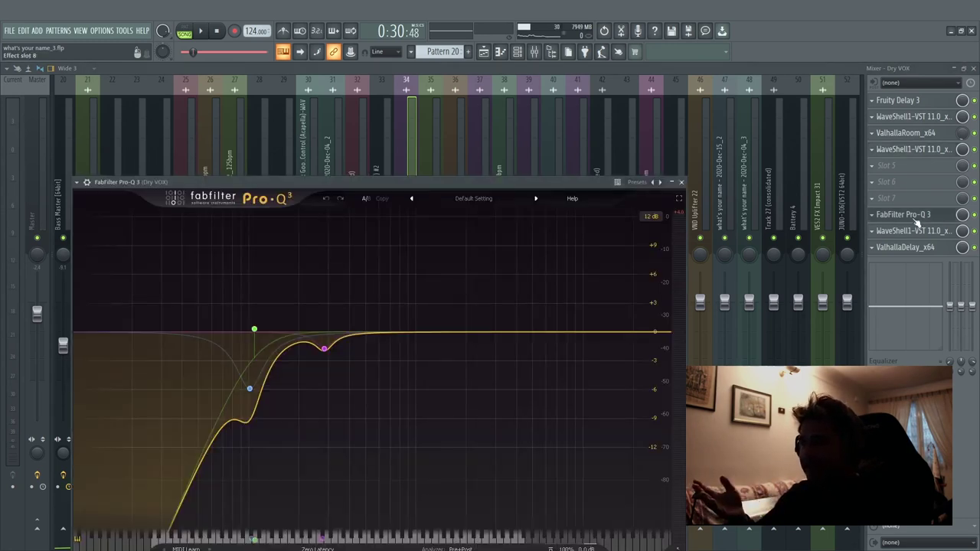
pyautogui.click(916, 217)
pyautogui.click(919, 232)
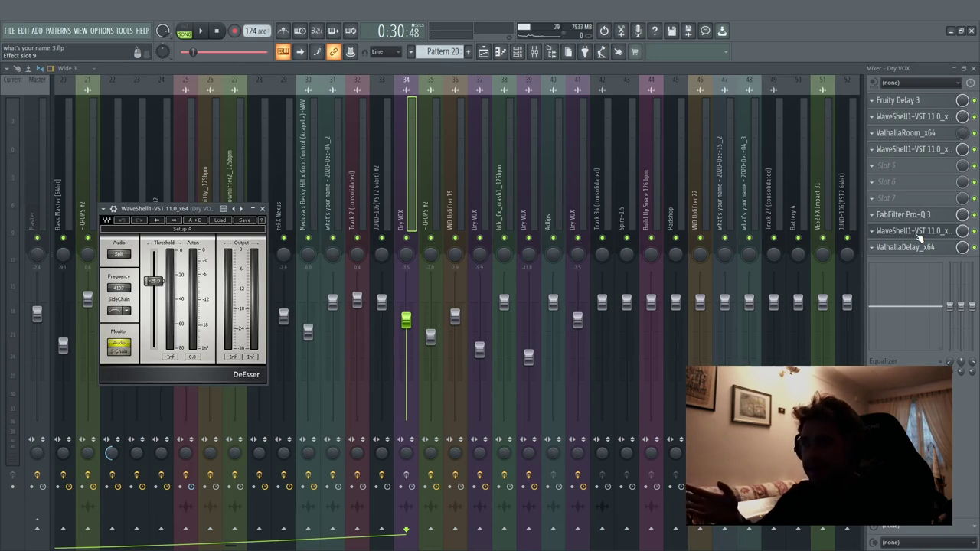
pyautogui.click(919, 234)
pyautogui.click(918, 250)
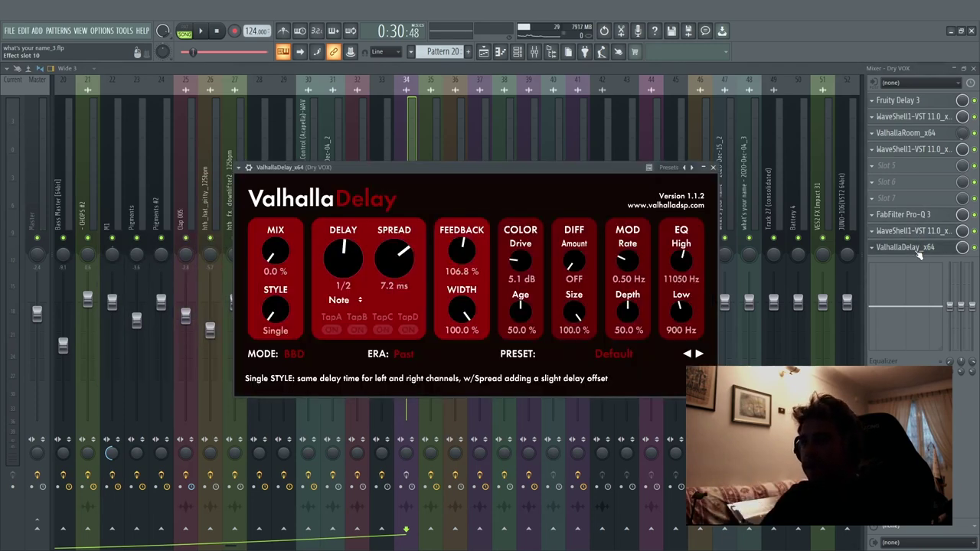
pyautogui.click(918, 251)
# Play the soloed dry vocal again in the mixer, and stop it after returning to the playlist
pyautogui.press('space')
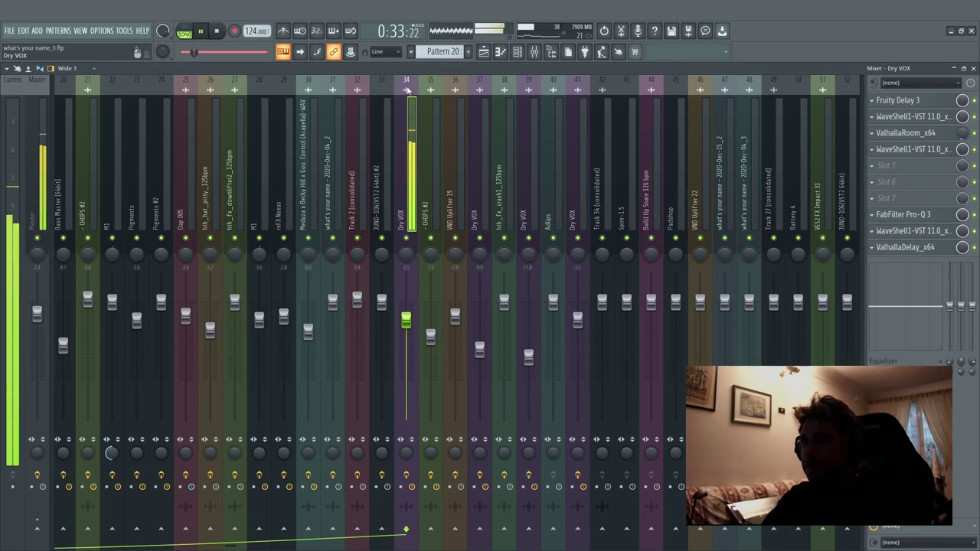
pyautogui.moveTo(408, 90); pyautogui.dragTo(823, 122)
pyautogui.click(483, 52)
pyautogui.press('space')
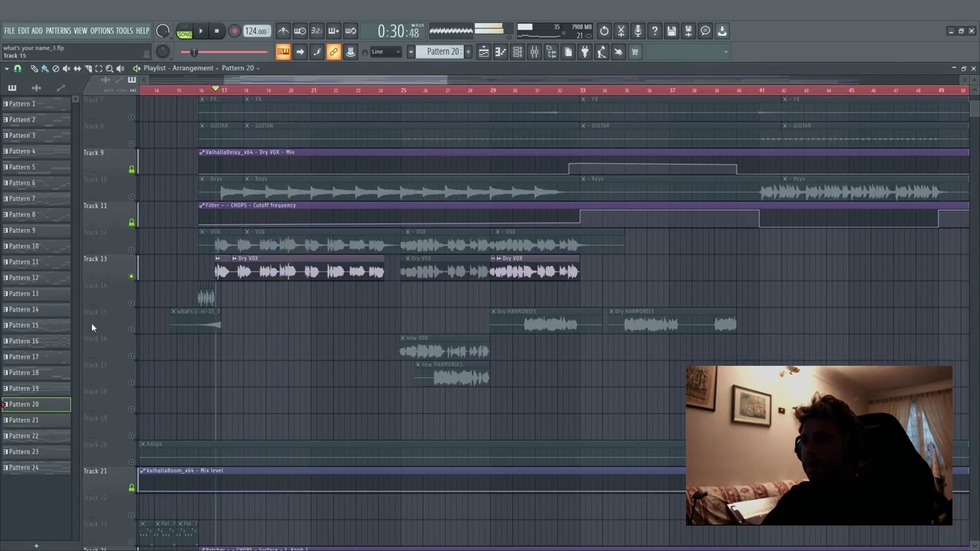
# Solo the new VOX clip on Track 16 and audition it briefly from bar 25
pyautogui.click(133, 356)
pyautogui.click(402, 91)
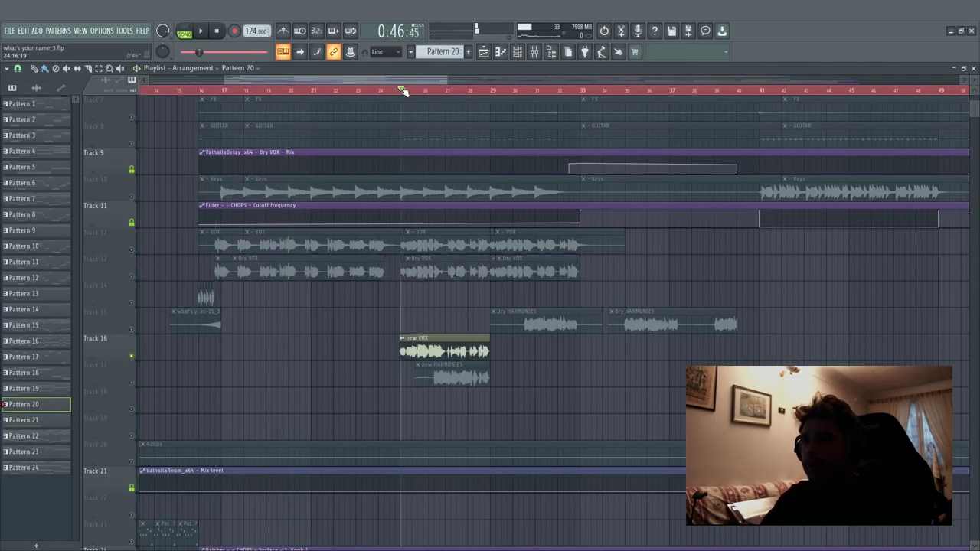
pyautogui.press('space')
pyautogui.press('space')
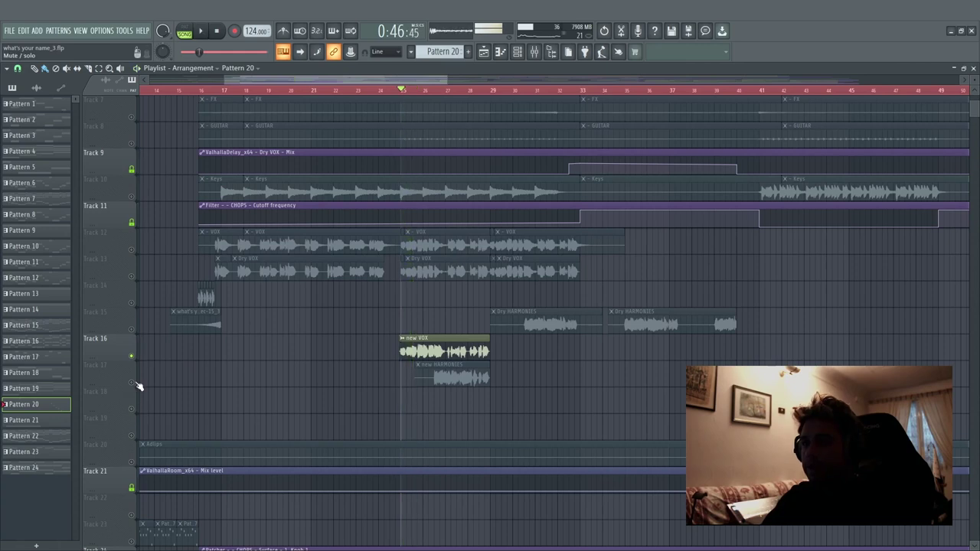
# Solo the new HARMONIES clip on Track 17 and play it from about halfway through bar 26
pyautogui.click(132, 382)
pyautogui.click(437, 91)
pyautogui.press('space')
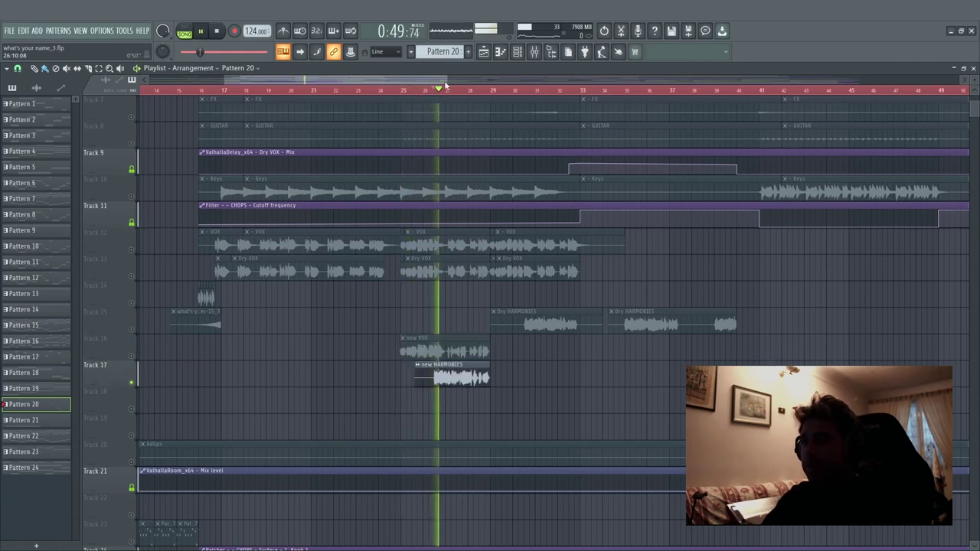
# Find and select the HARMONIES channel, insert 7, in the mixer during playback, and stop the song
pyautogui.click(535, 52)
pyautogui.scroll(5, 824, 137)
pyautogui.scroll(-20, 917, 122)
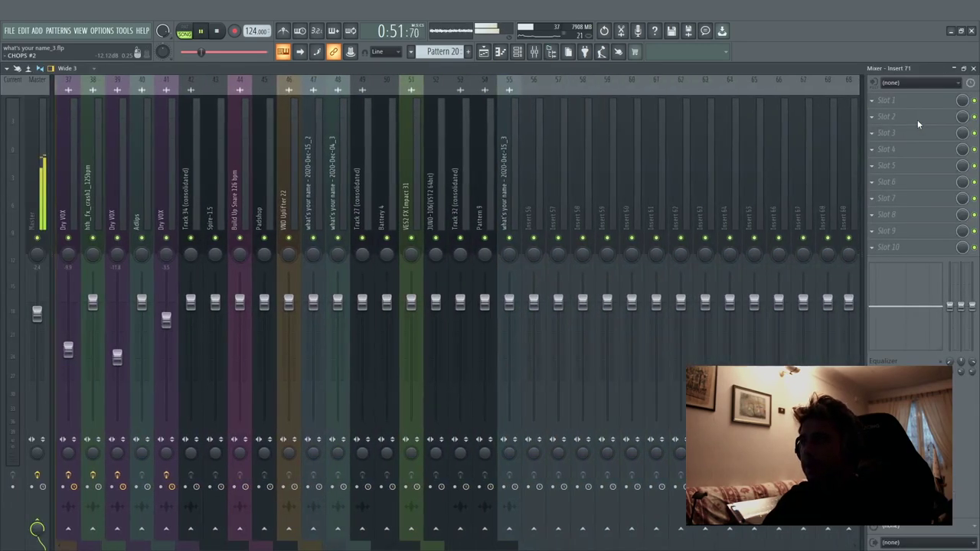
pyautogui.scroll(20, 1, 181)
pyautogui.moveTo(1, 181); pyautogui.dragTo(213, 175)
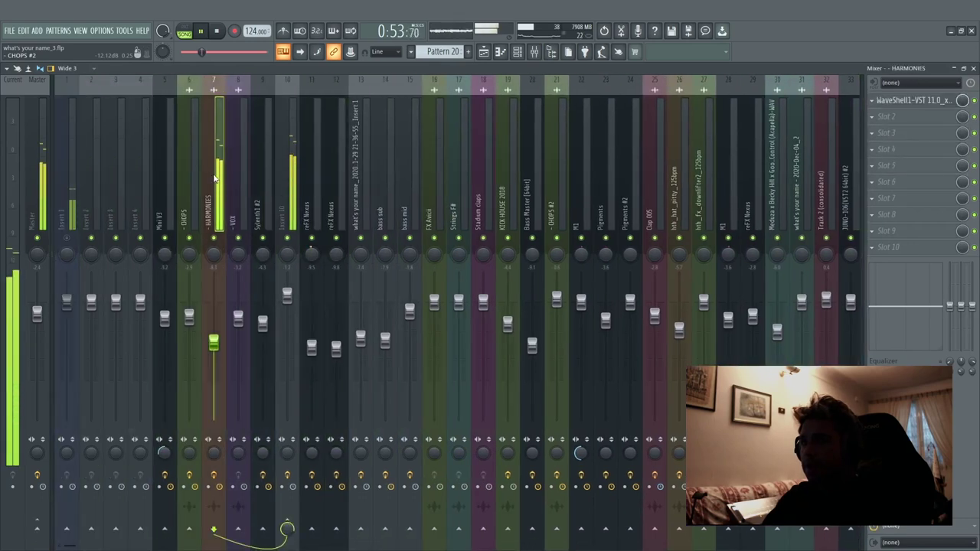
pyautogui.press('space')
# Inspect the Chris Lord-Alge Vocals effect on the HARMONIES channel, close it and return to the playlist
pyautogui.click(911, 100)
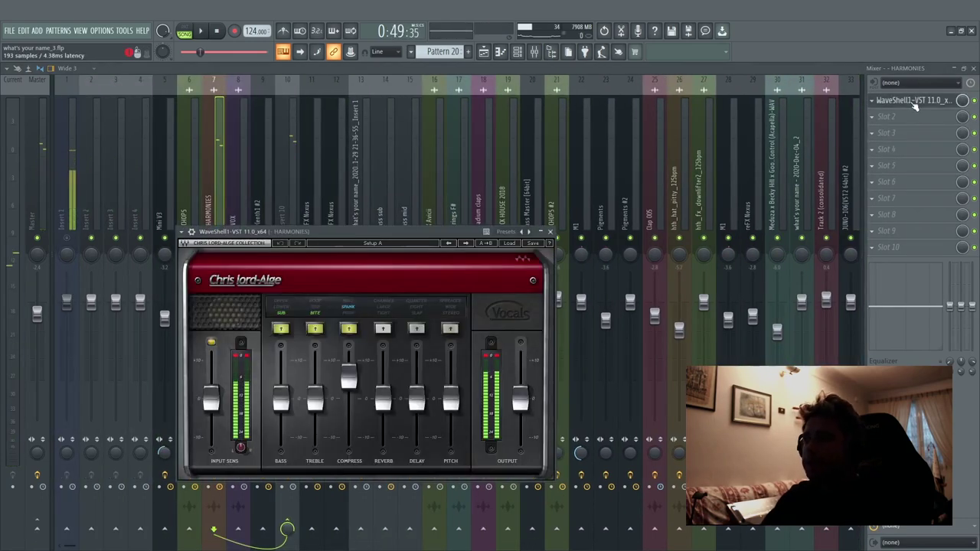
pyautogui.click(911, 101)
pyautogui.click(482, 52)
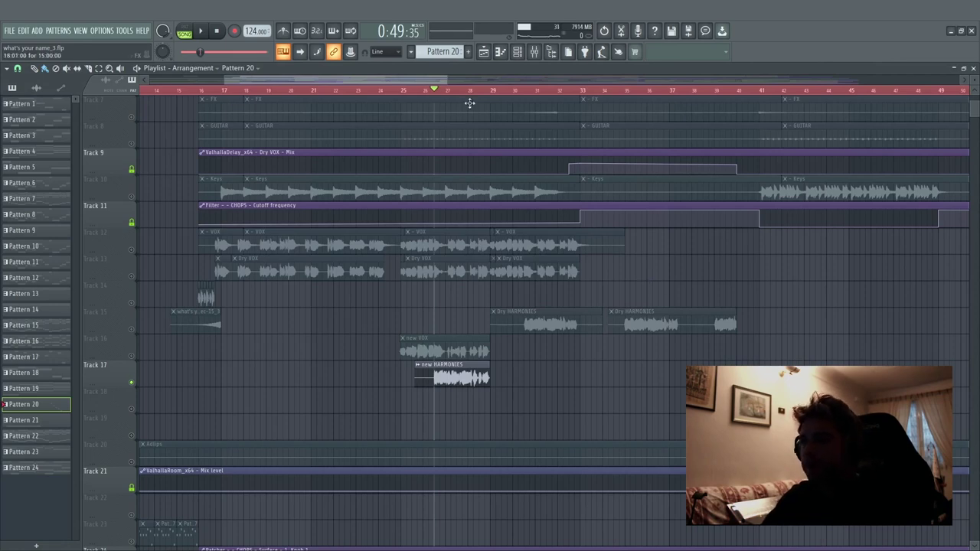
# Solo the consolidated clip on Track 2 and audition it briefly from bar 33
pyautogui.moveTo(421, 87); pyautogui.dragTo(483, 90)
pyautogui.scroll(6, 338, 242)
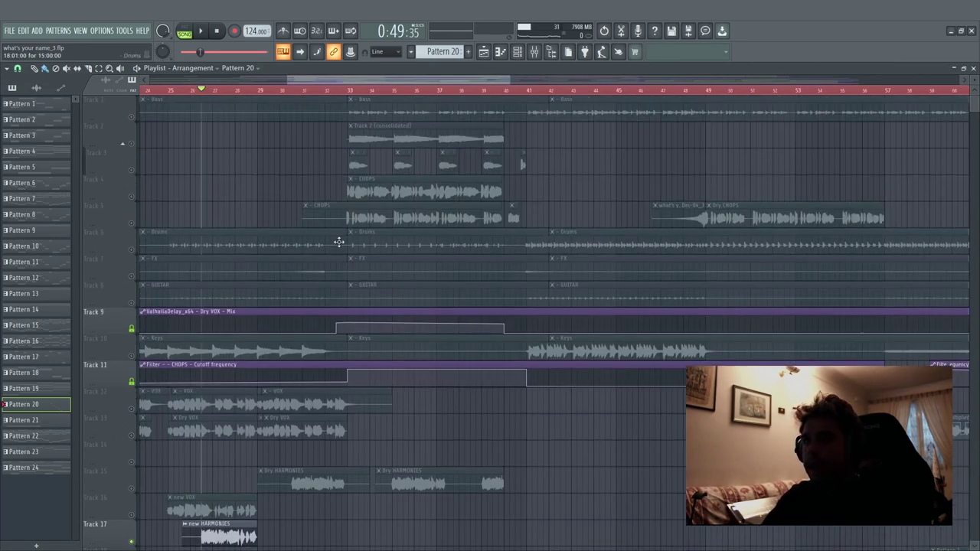
pyautogui.click(132, 145)
pyautogui.scroll(2, 455, 92)
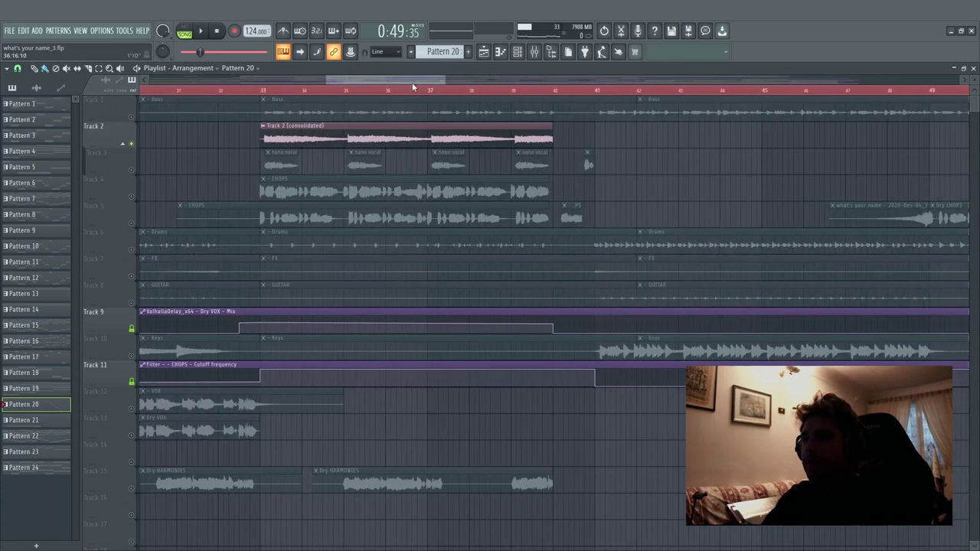
pyautogui.click(272, 96)
pyautogui.press('space')
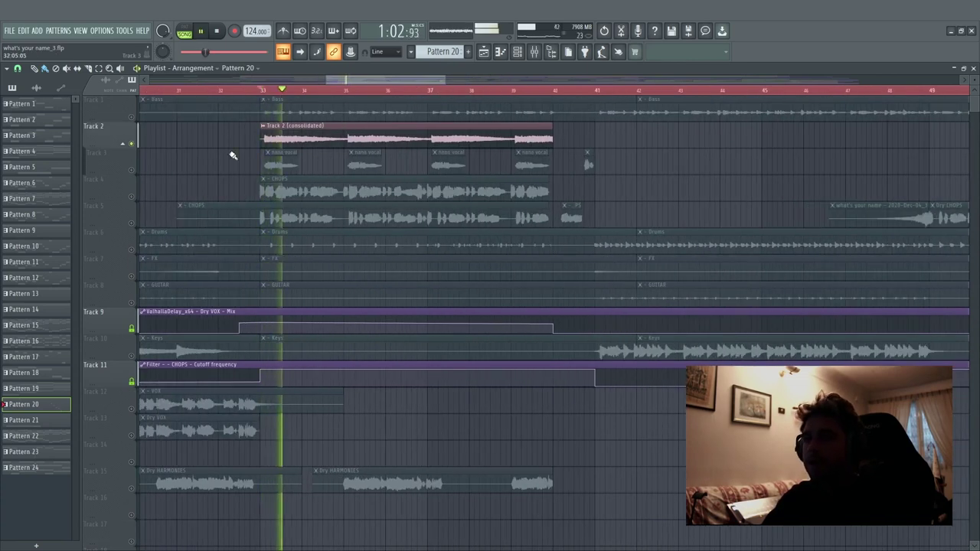
pyautogui.press('space')
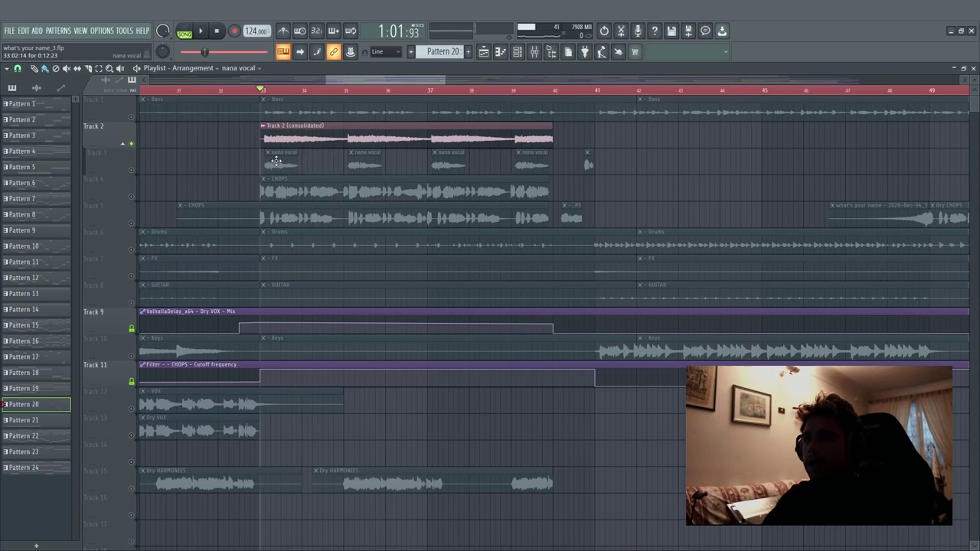
# Inspect the Manipulator and Auto-Tune_81 effects on the nana vocal clip's mixer channel, insert 30, and return to the playlist
pyautogui.doubleClick(283, 163)
pyautogui.press('F9')
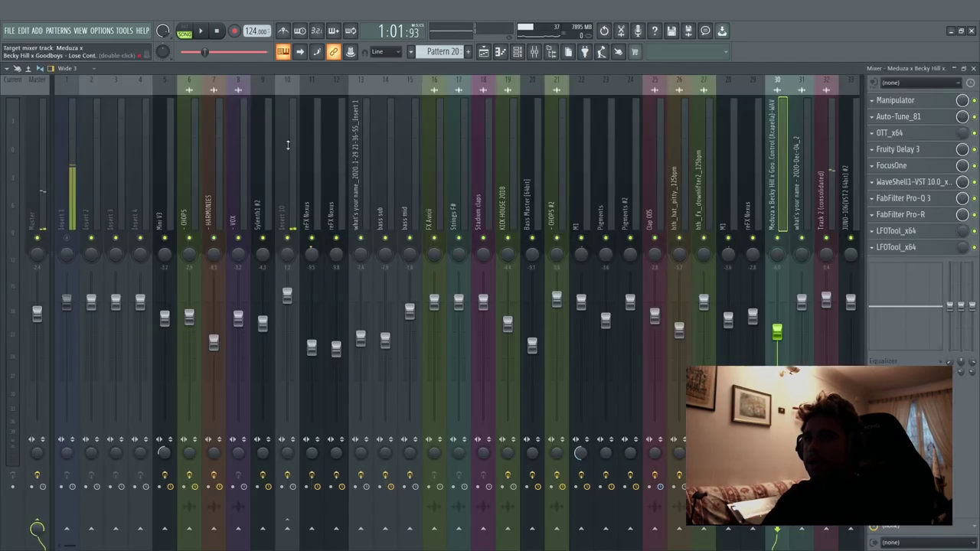
pyautogui.click(935, 102)
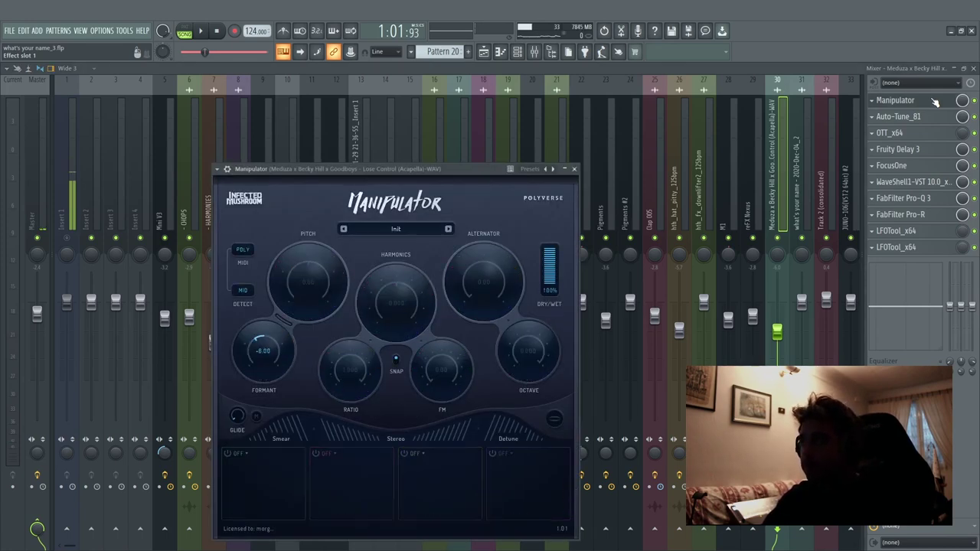
pyautogui.click(935, 102)
pyautogui.click(928, 118)
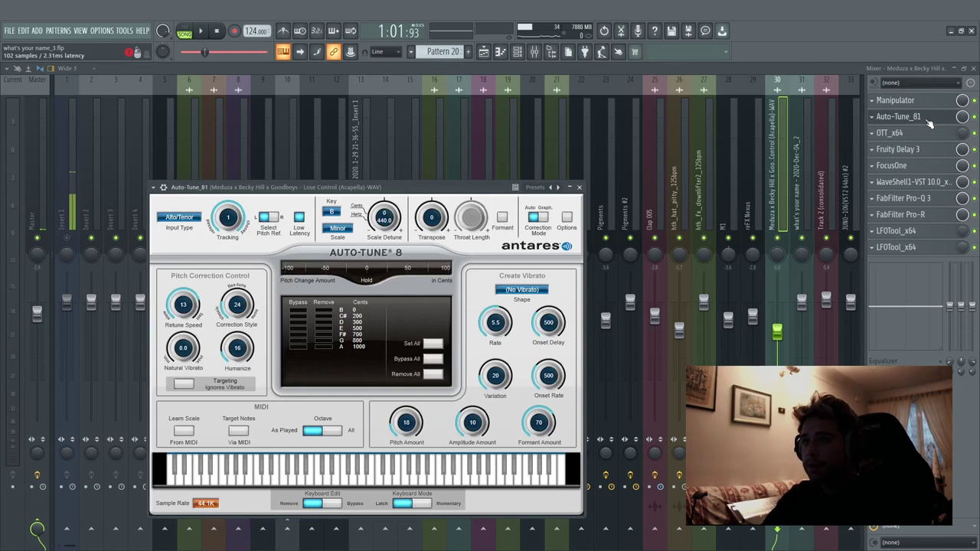
pyautogui.click(928, 119)
pyautogui.click(484, 52)
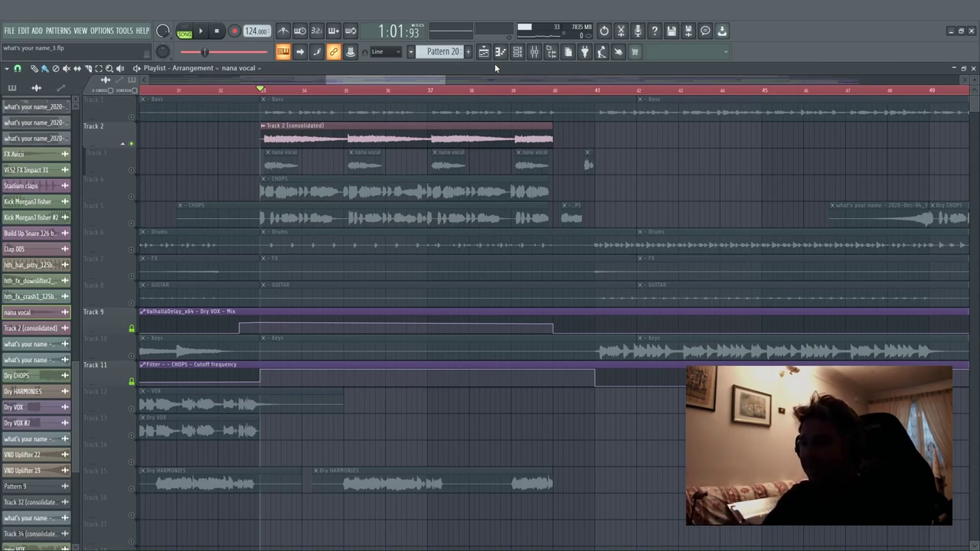
# Solo the CHOPS clip on Track 4 and audition it from bar 33
pyautogui.moveTo(417, 81); pyautogui.dragTo(407, 80)
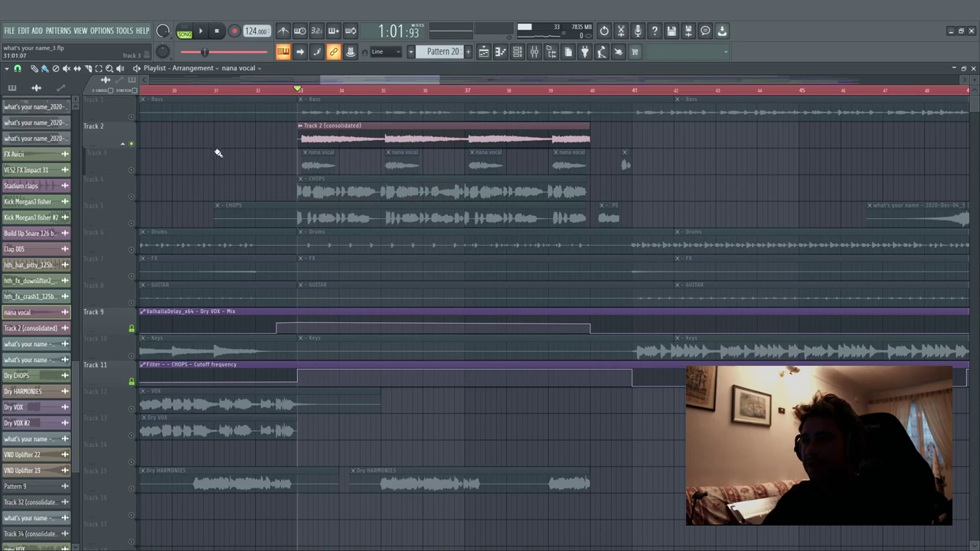
pyautogui.rightClick(133, 197)
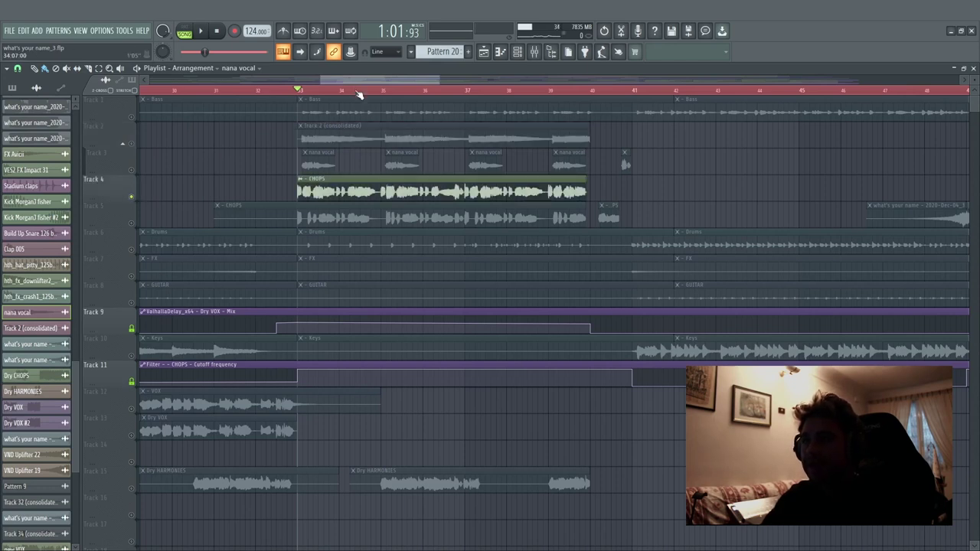
pyautogui.press('space')
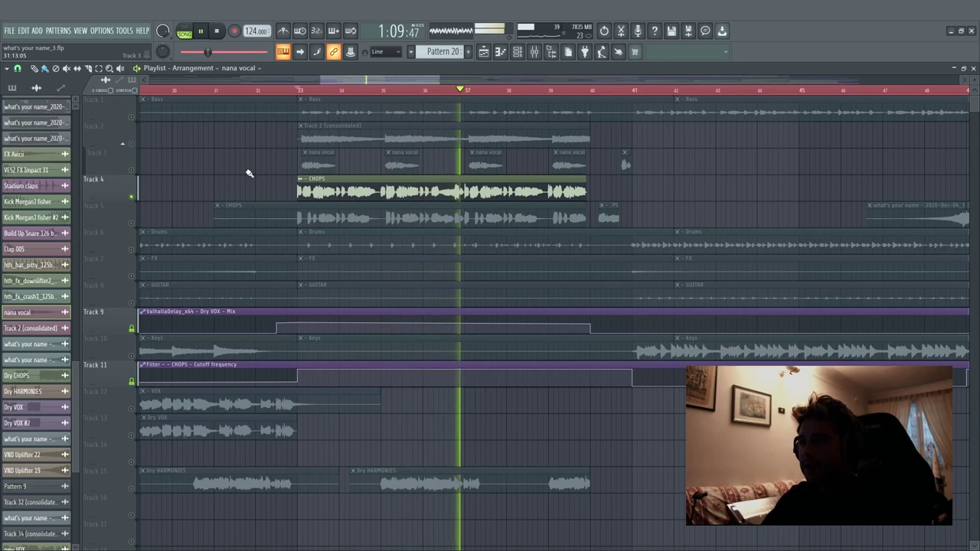
pyautogui.press('space')
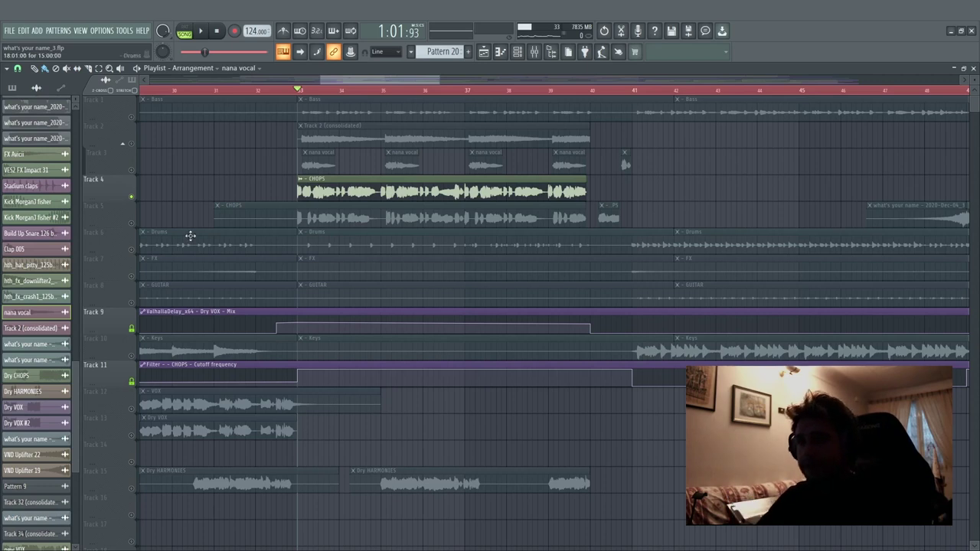
# Unsolo Track 4, play the full arrangement from bar 33 while looking through the lower tracks, and stop playback
pyautogui.rightClick(131, 197)
pyautogui.press('space')
pyautogui.scroll(-3, 365, 82)
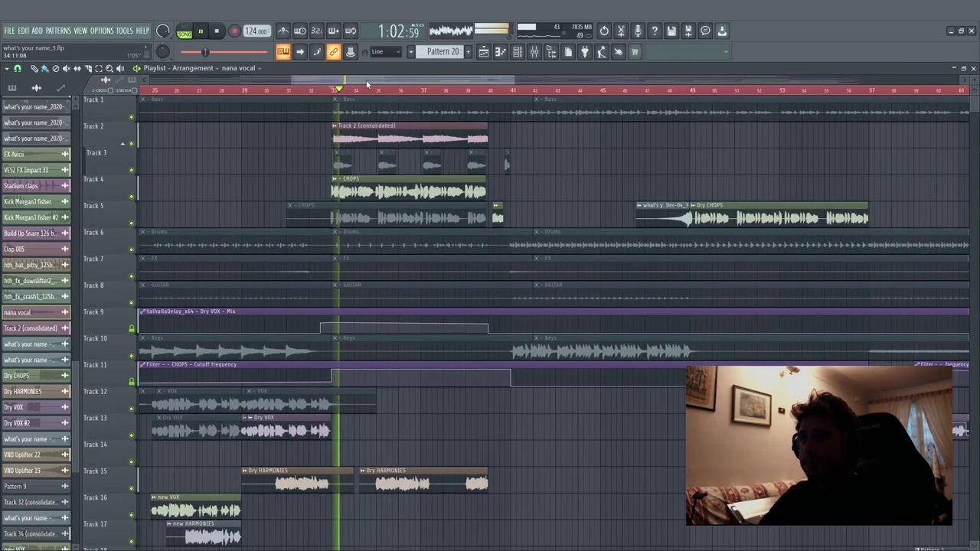
pyautogui.scroll(-8, 416, 171)
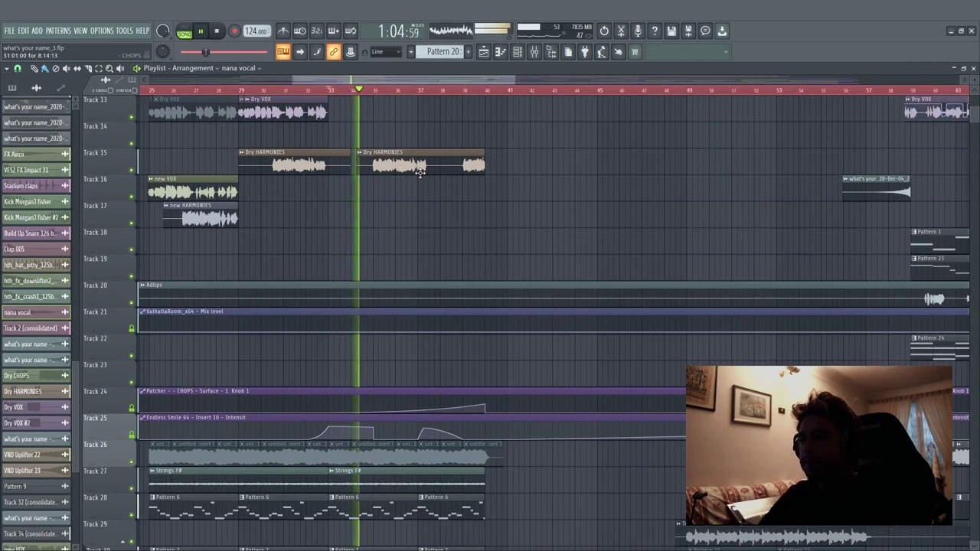
pyautogui.scroll(-4, 420, 173)
pyautogui.scroll(-2, 419, 173)
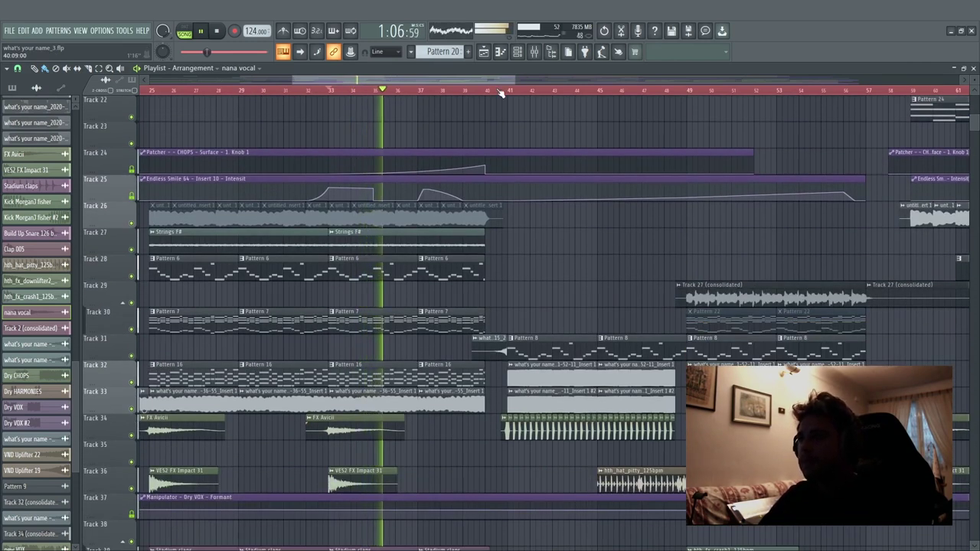
pyautogui.scroll(14, 492, 192)
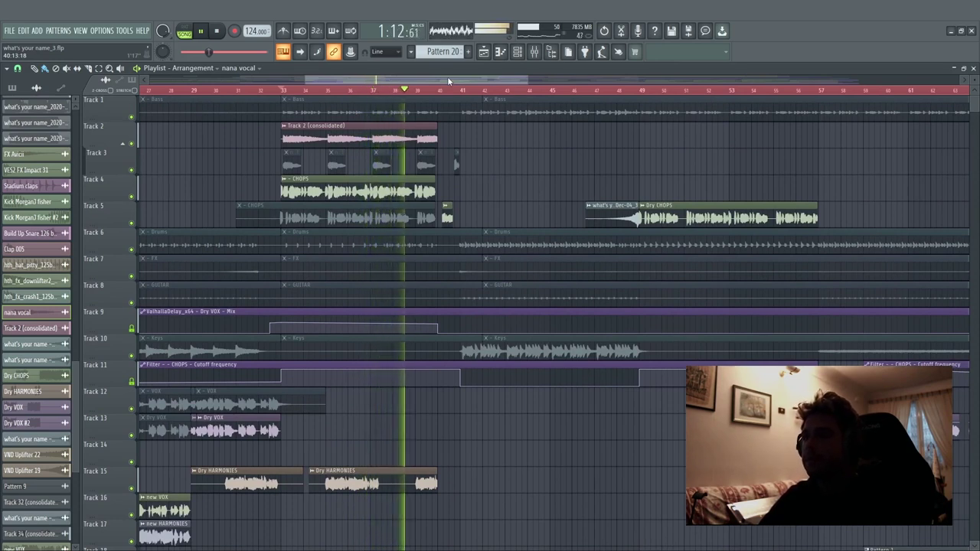
pyautogui.press('space')
# Play the song from about halfway through bar 81, near the end of the Track 2 consolidated clips
pyautogui.moveTo(448, 81); pyautogui.dragTo(683, 98)
pyautogui.click(496, 92)
pyautogui.press('space')
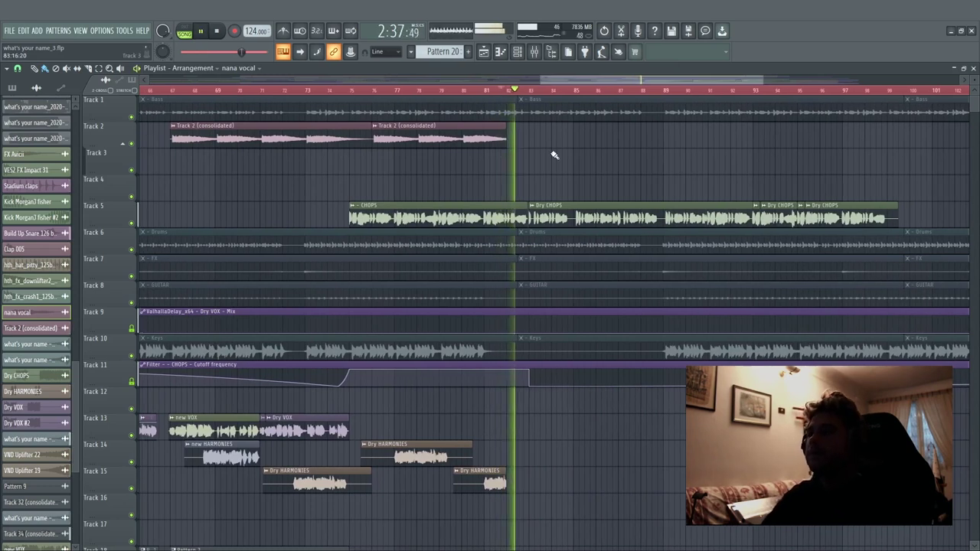